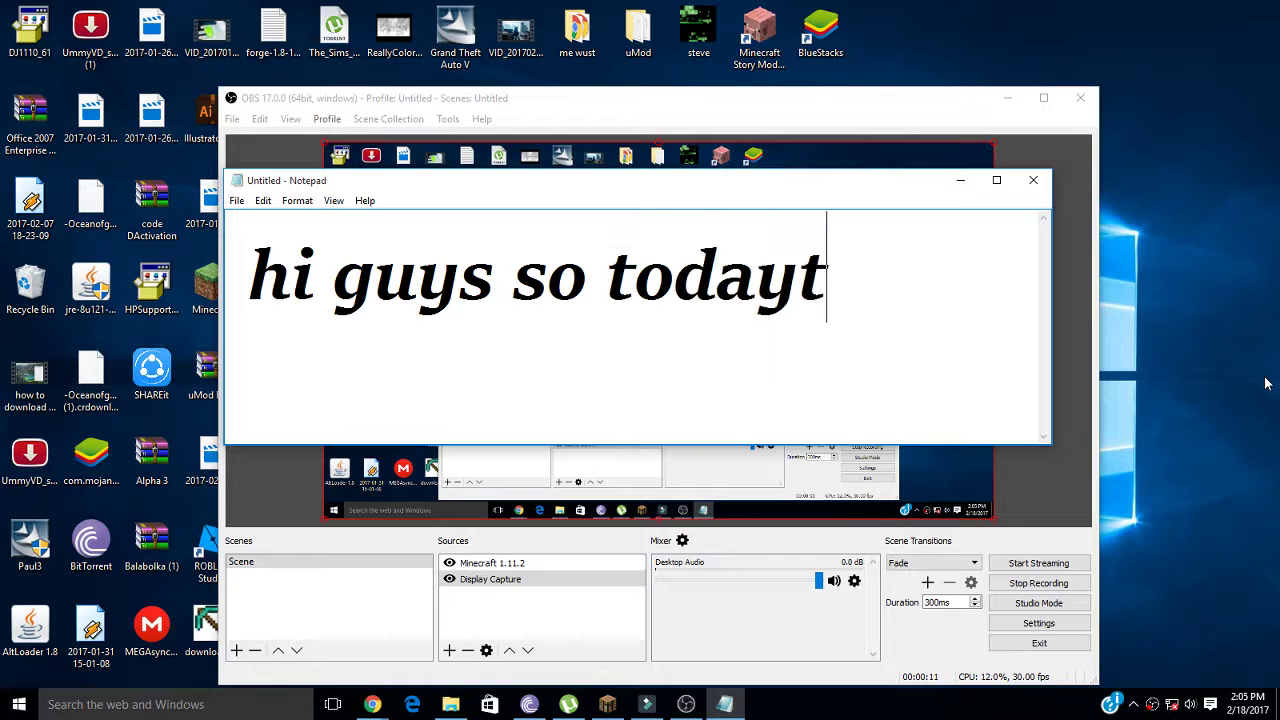
Correct the typo after "hi guys so today" and continue the Notepad message with "AM GONNA SHOW".
key(BackSpace)
text(M)
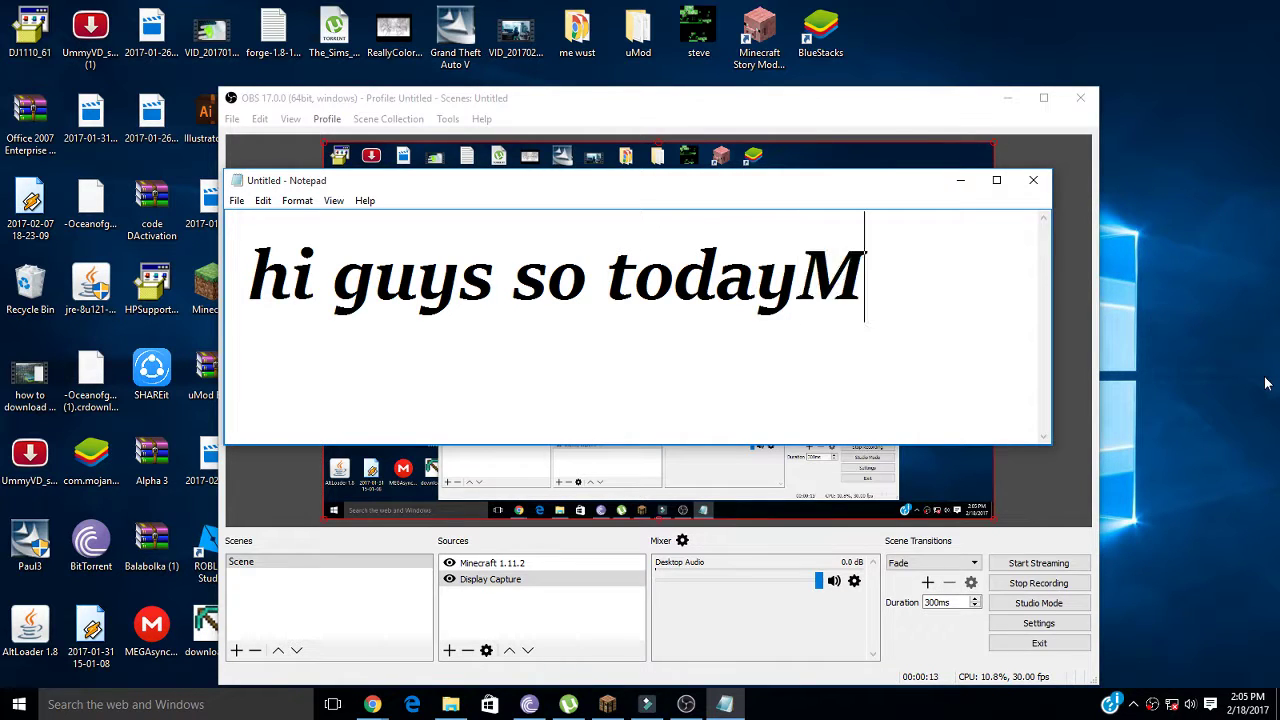
key(BackSpace)
text(AMMM)
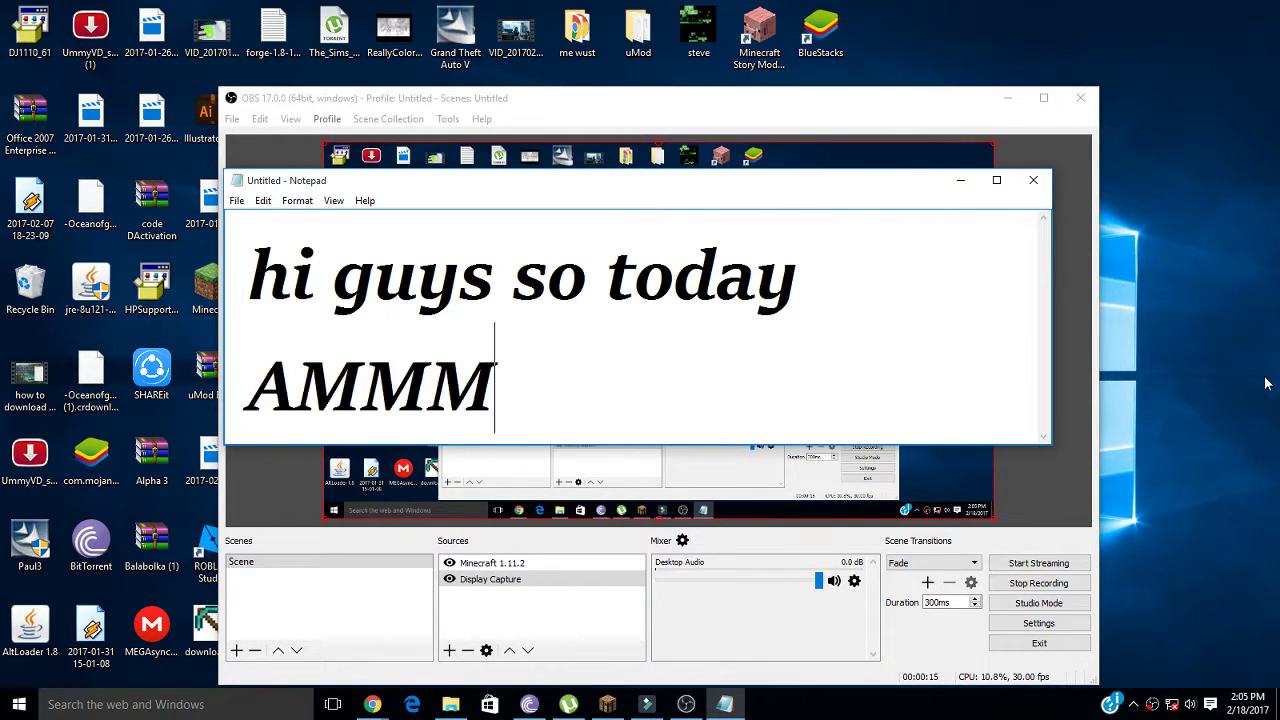
key(BackSpace)
key(BackSpace)
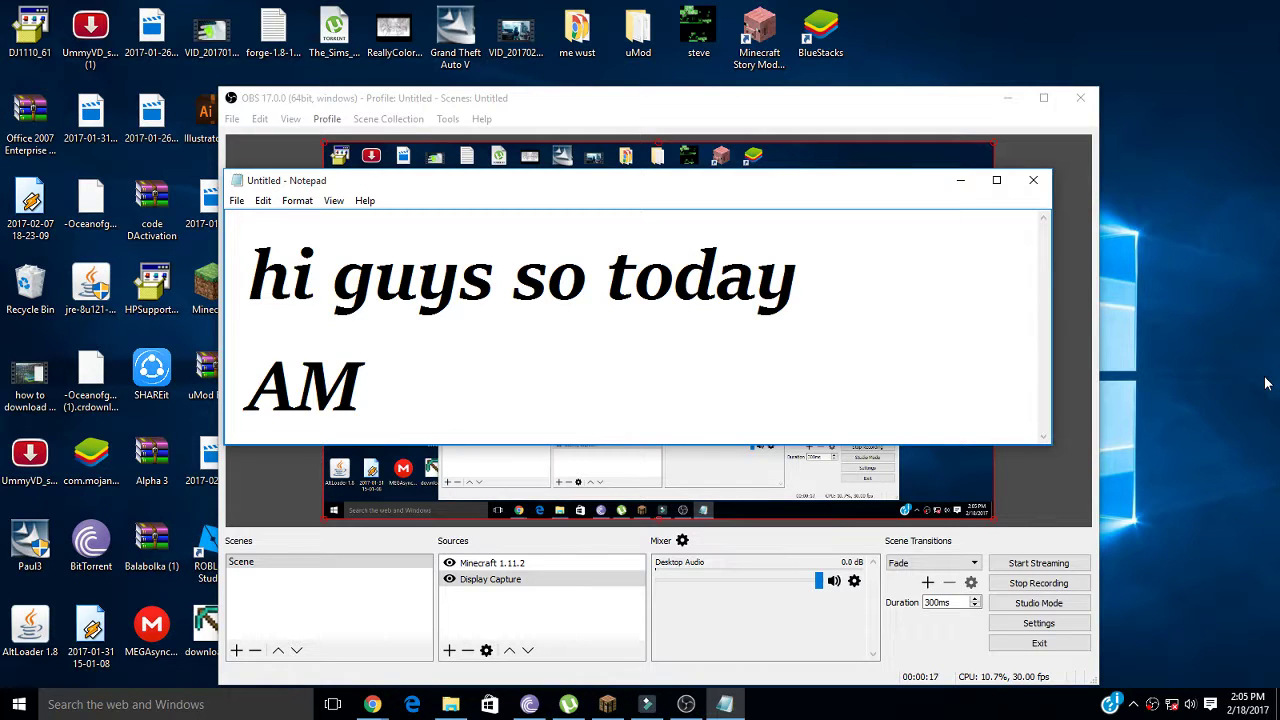
text(GONNA)
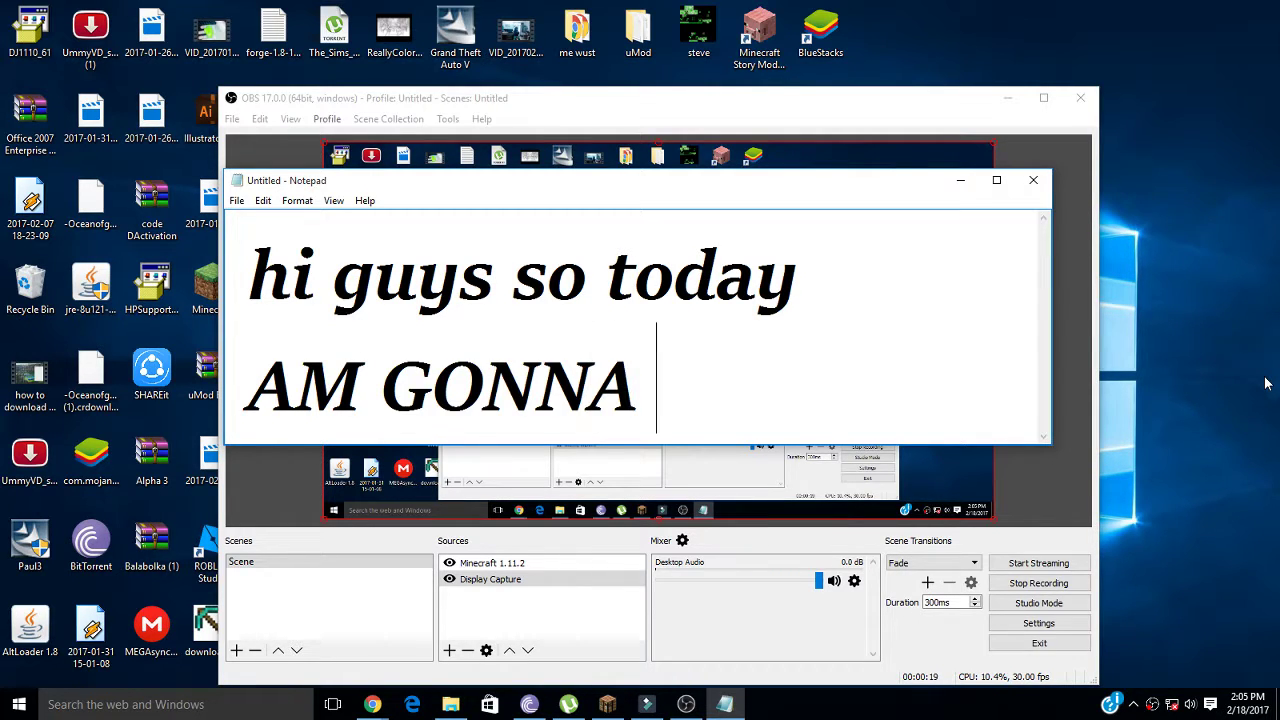
text( SHOW TO)
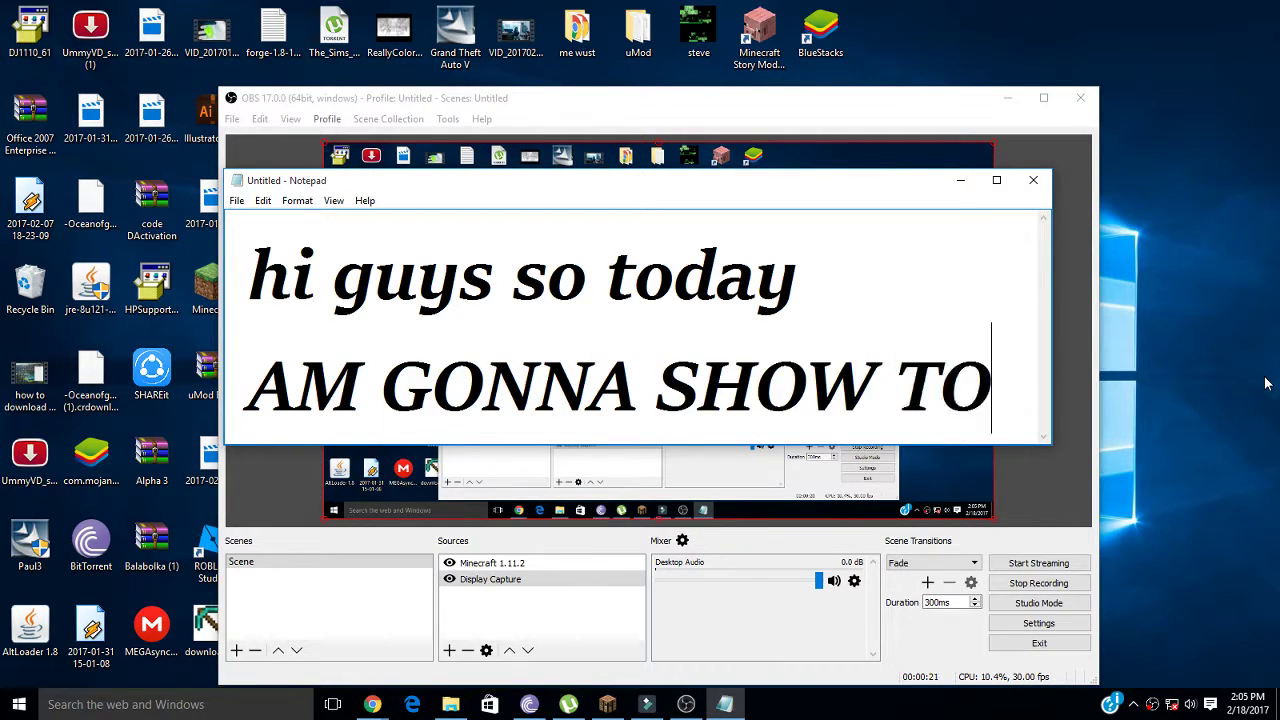
Complete the message with "YOU HOW TO CHANGE YOUR SKIN IN MINECRAFT".
key(BackSpace)
key(BackSpace)
text(YP)
key(BackSpace)
text(OU HOW TO C)
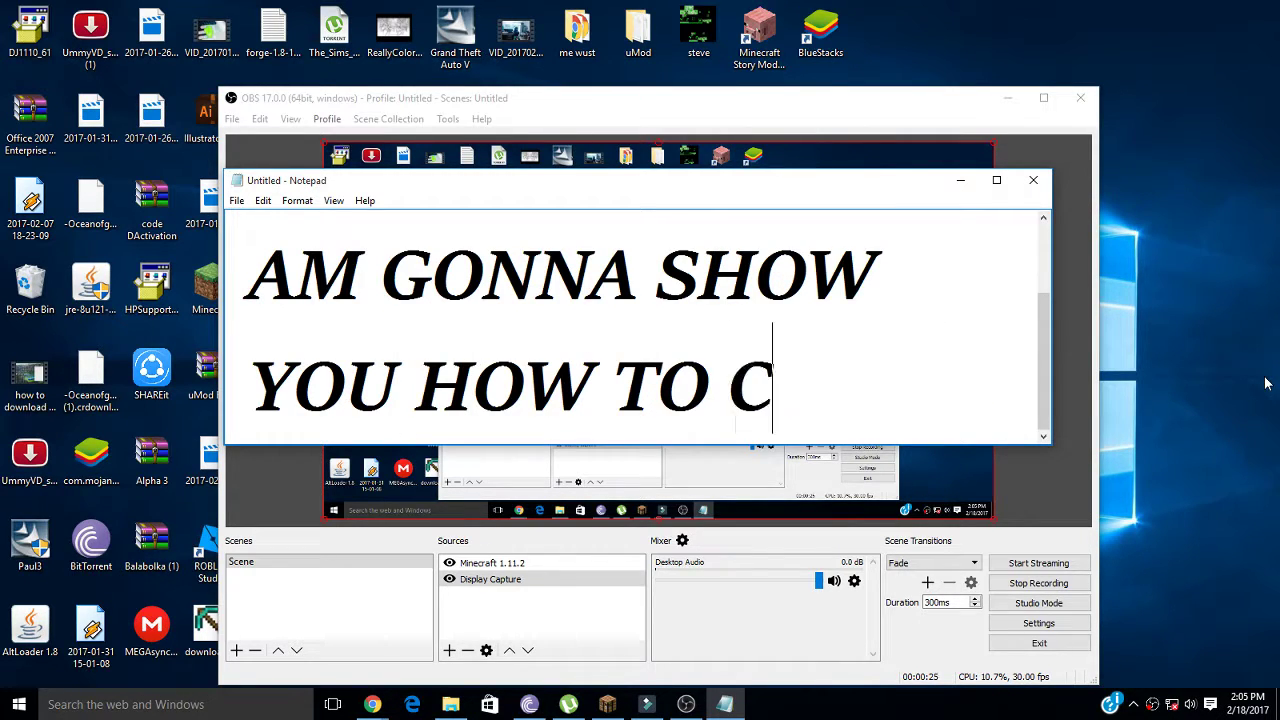
text(HANGE YOUR )
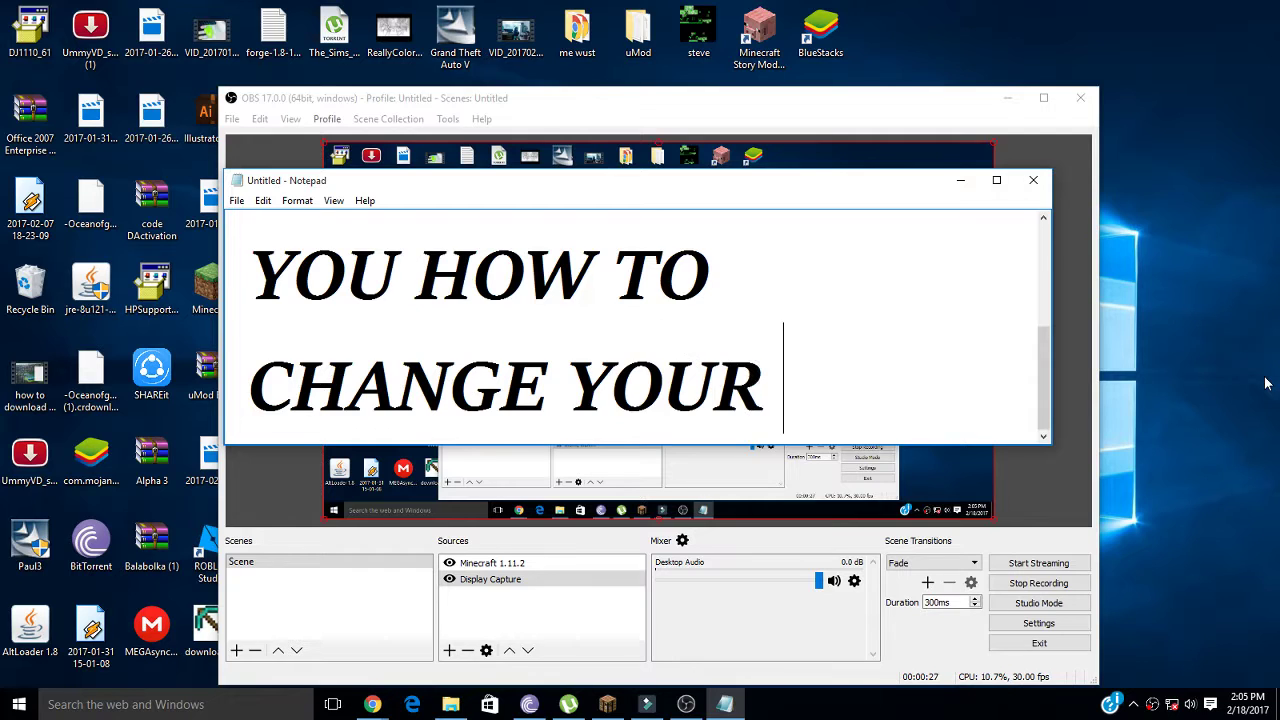
text(SKIN IN MINECRAFT)
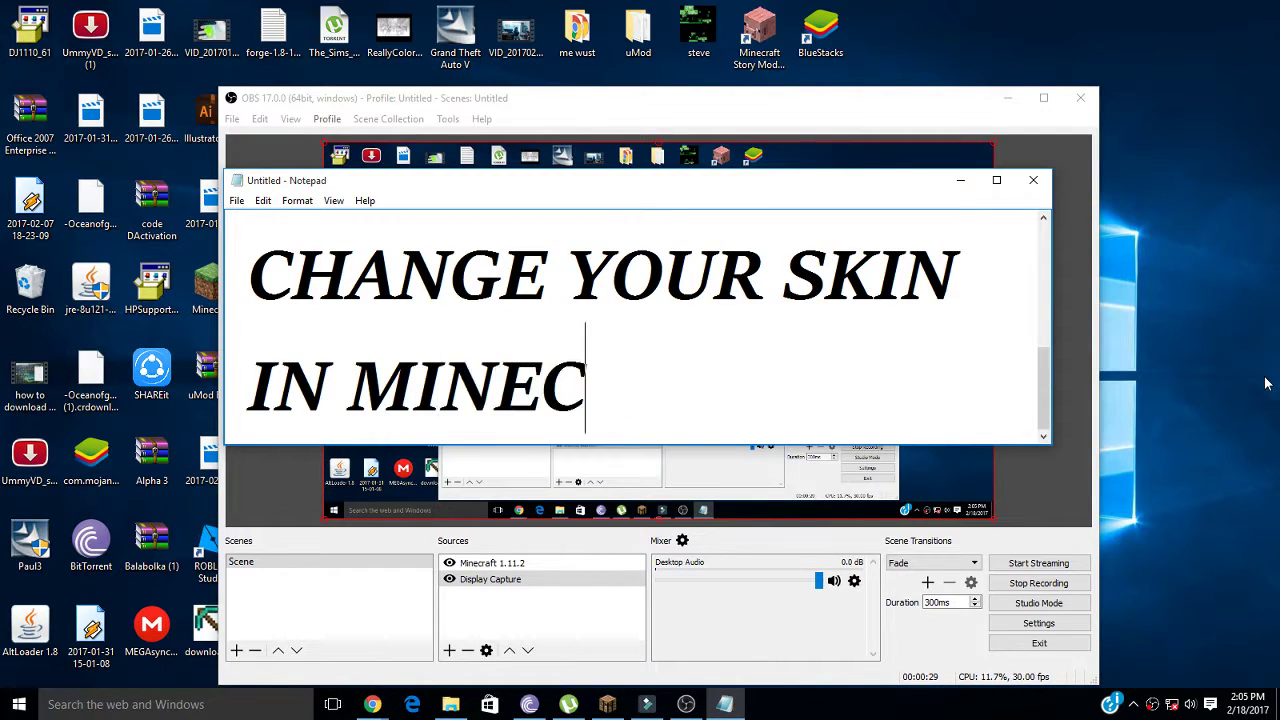
Open the image Screenshot (33) from the Screenshots folder inside Pictures using File Explorer.
key(super)
key(super+e)
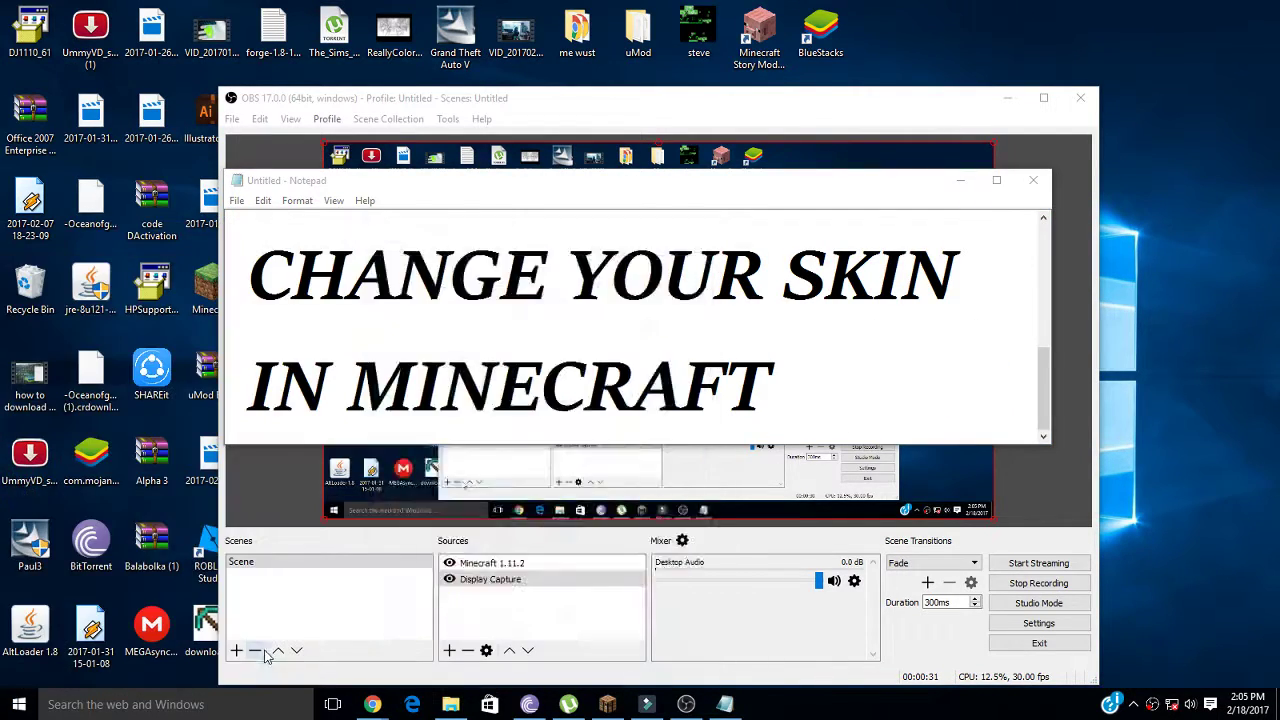
scroll(430, 330, up, 2)
scroll(440, 380, down, 2)
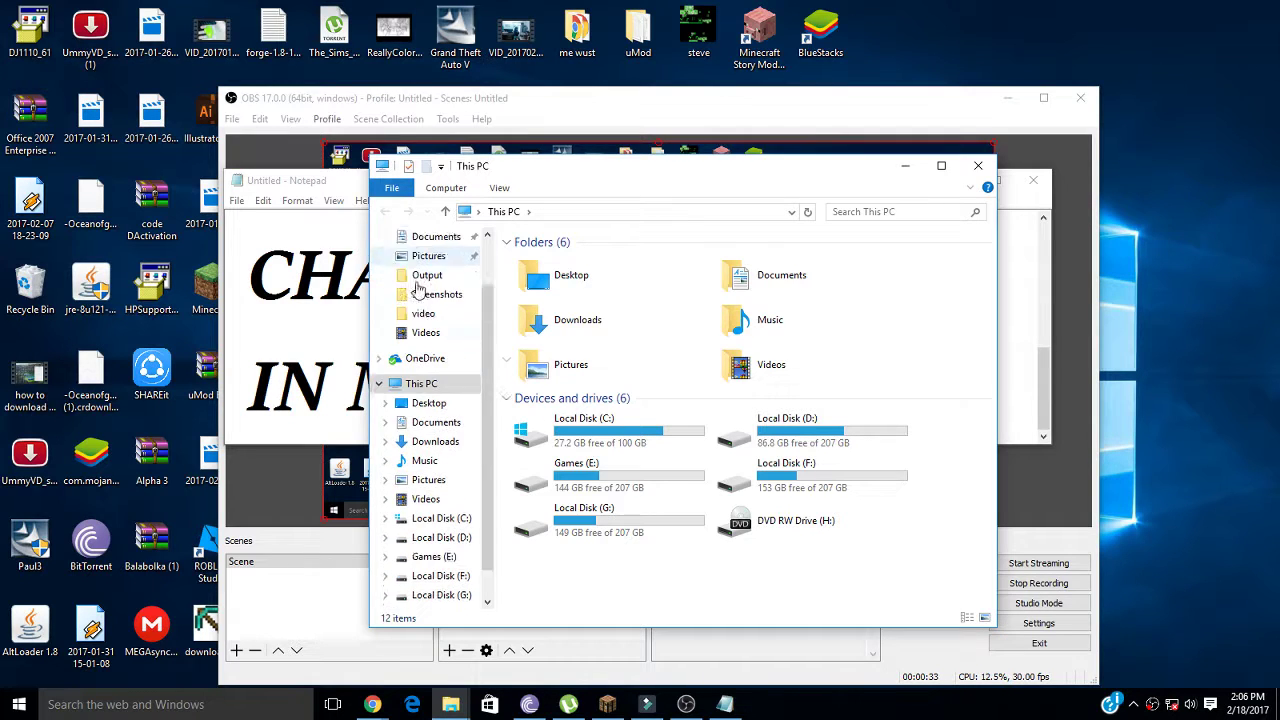
click(428, 441)
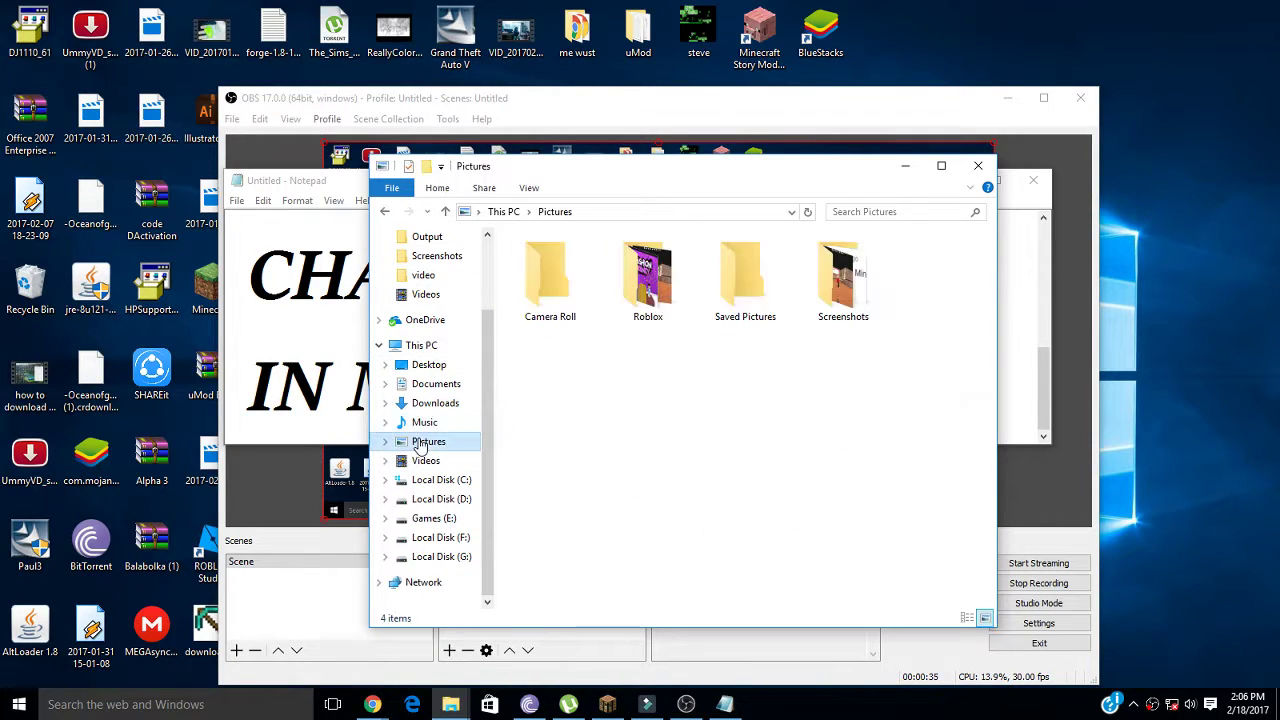
double_click(848, 305)
scroll(820, 420, down, 3)
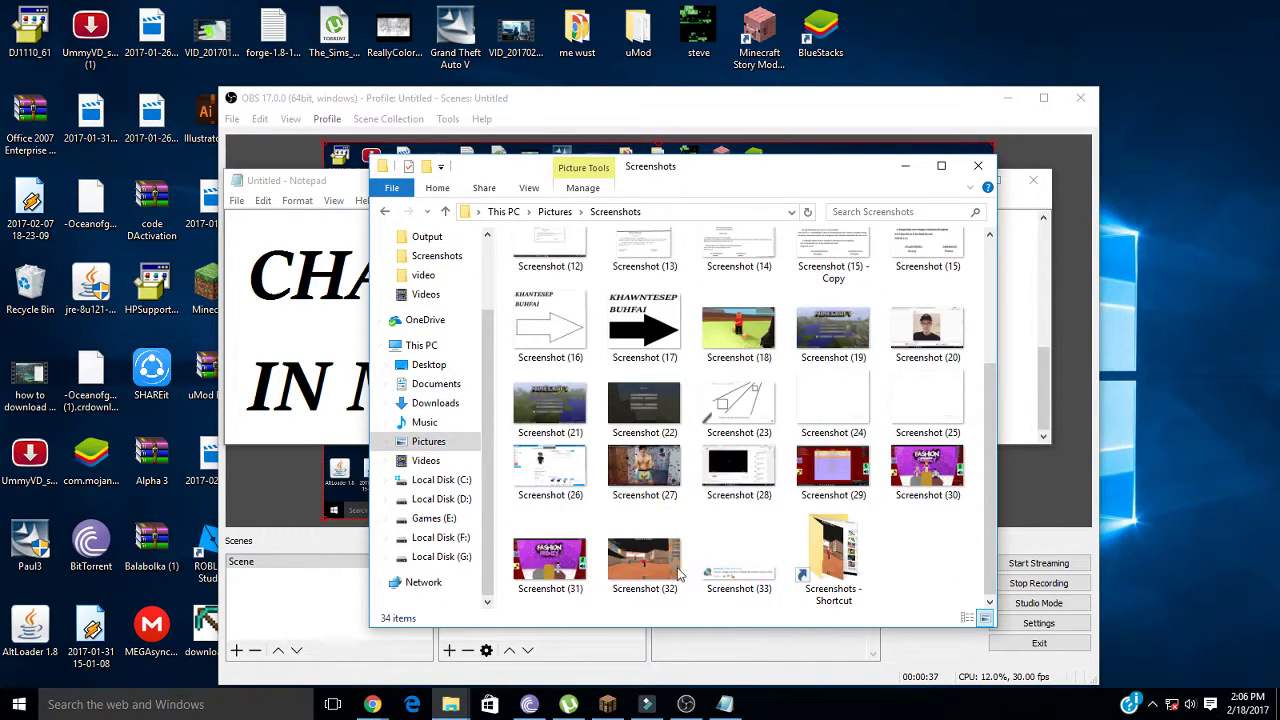
double_click(755, 572)
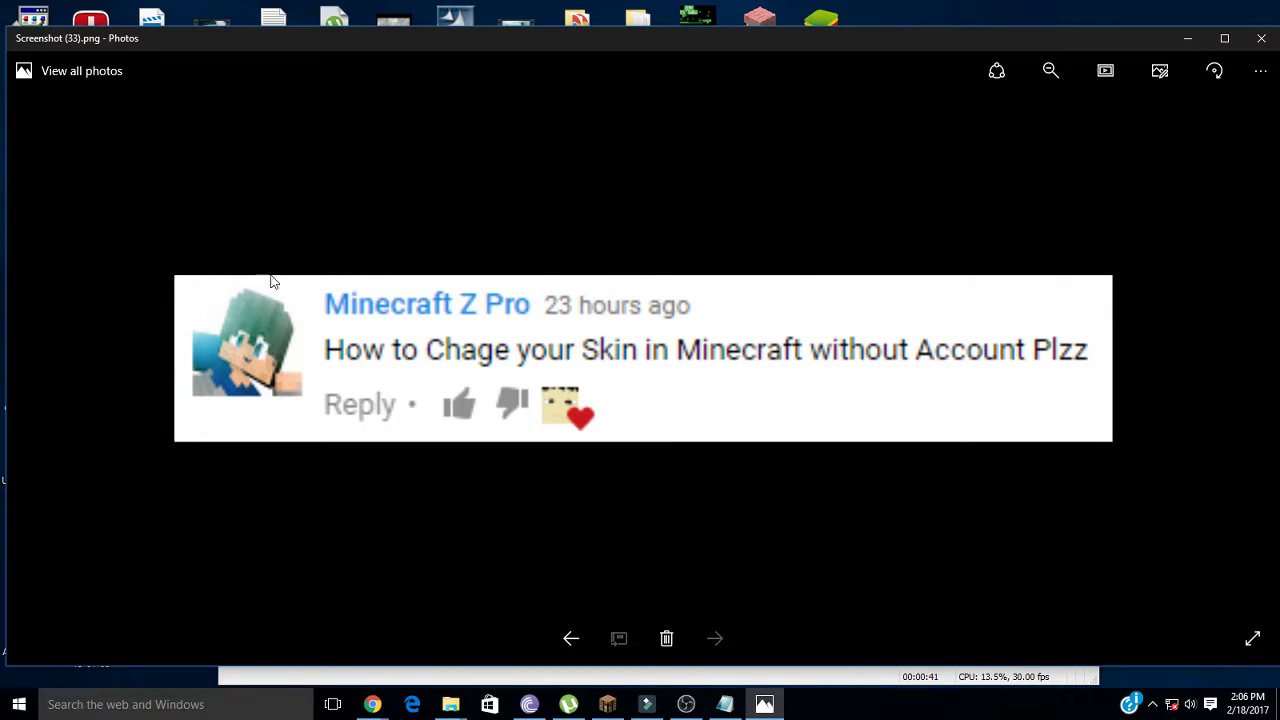
Replace the Notepad text with "THIS GUY SUGGEST" and bring the screenshot of the comment back to the front.
click(725, 704)
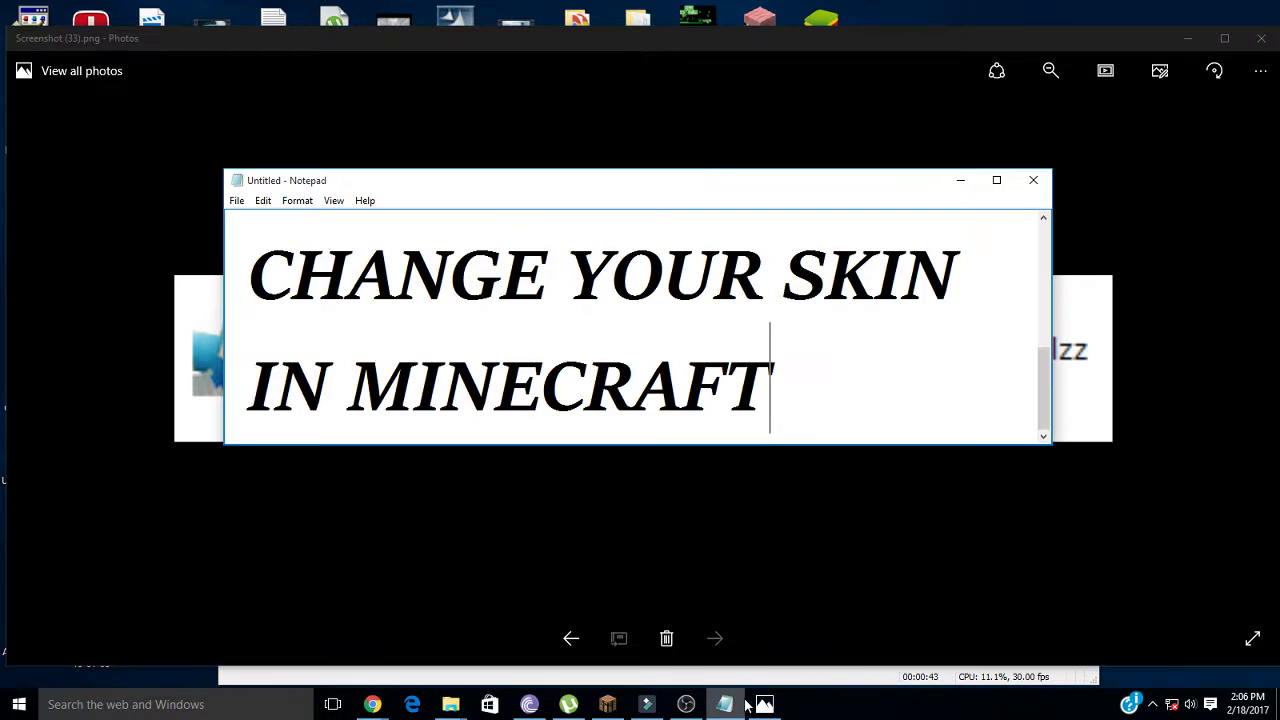
key(ctrl+a)
text(THI)
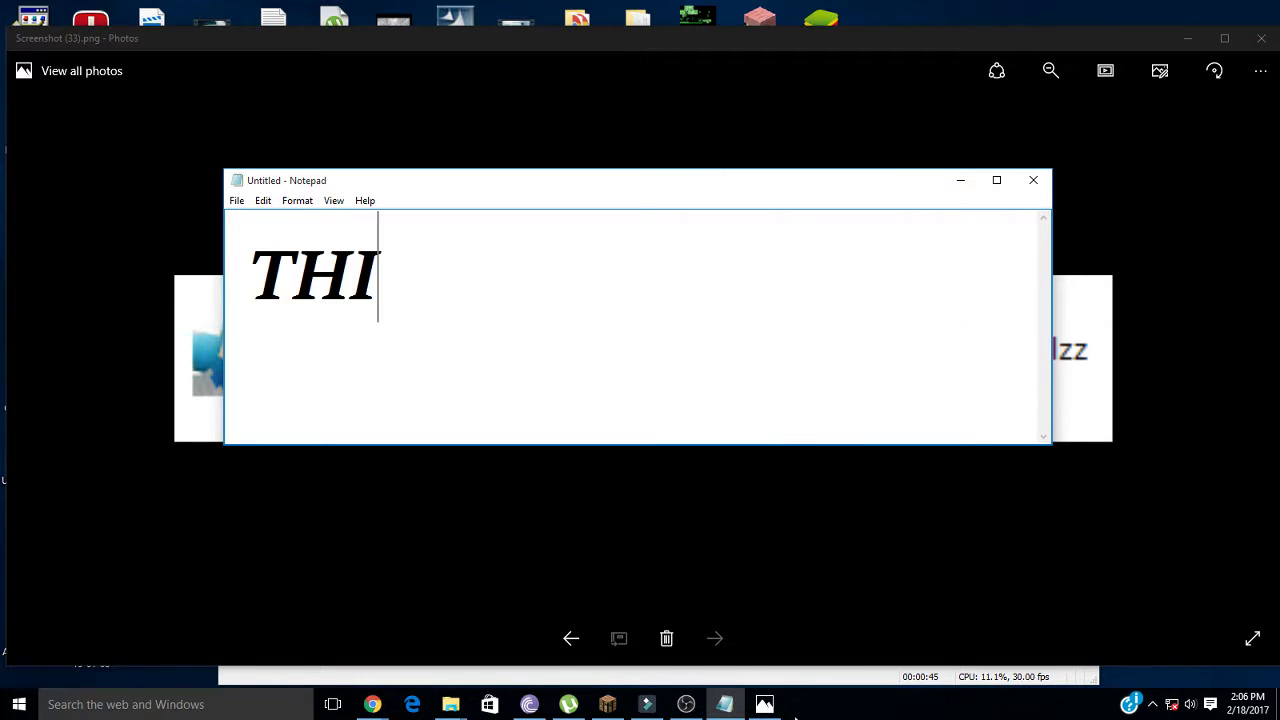
text(S GUY)
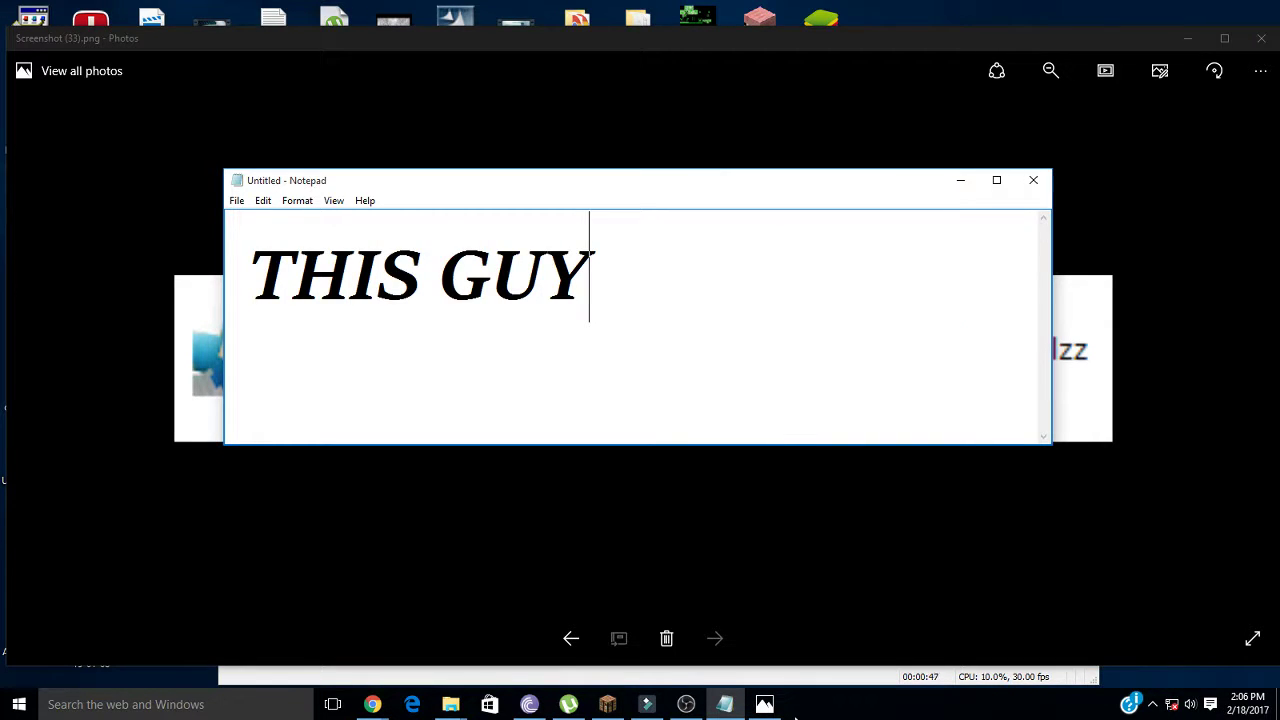
text( SUGGENS)
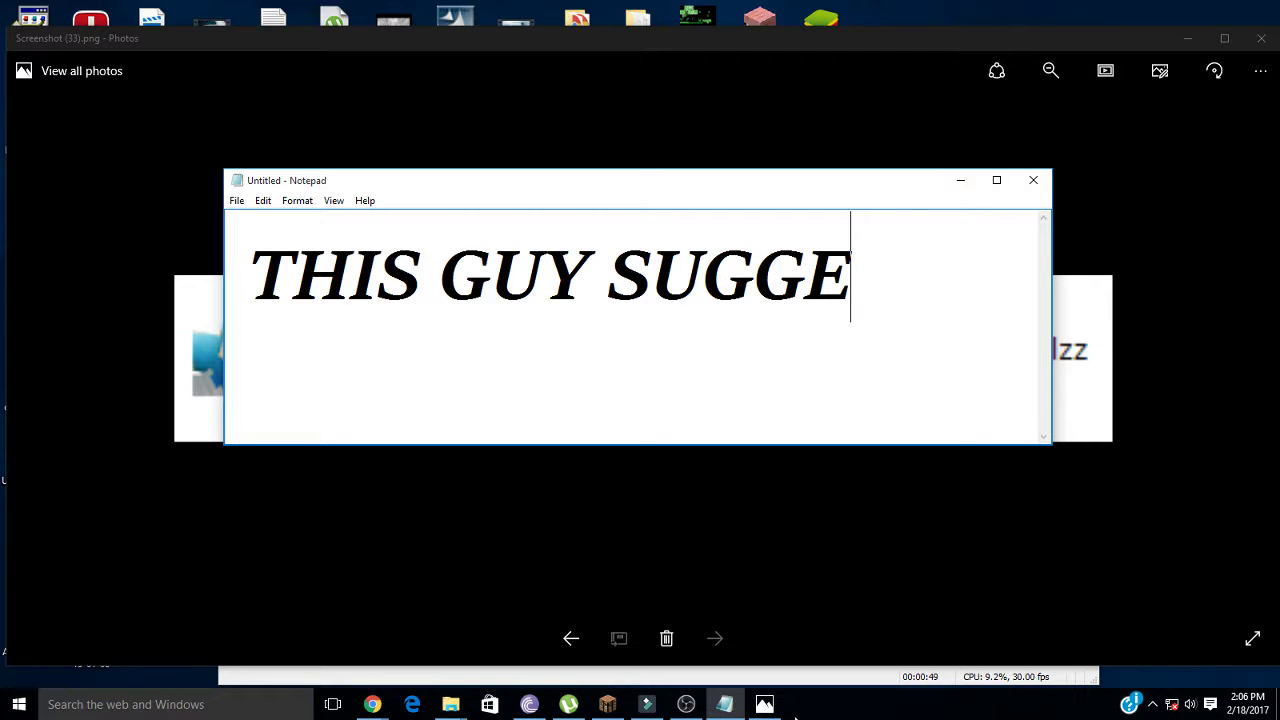
key(BackSpace)
key(BackSpace)
text(ST)
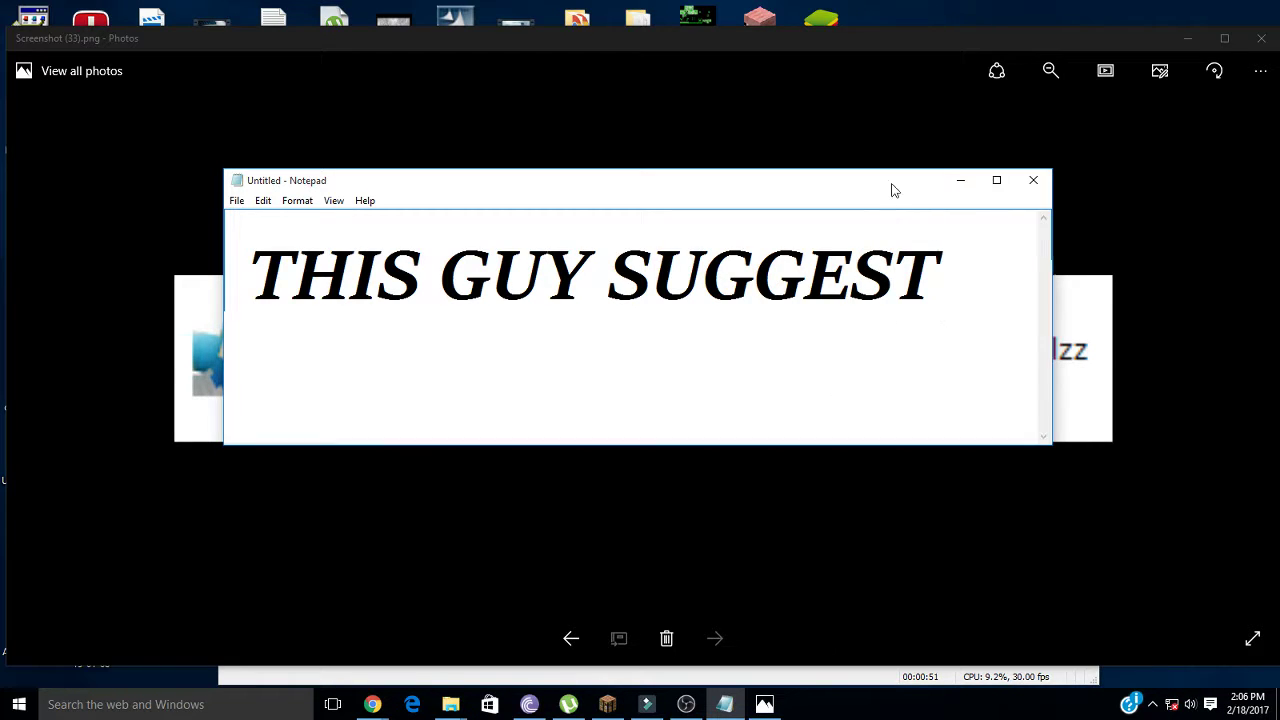
click(867, 95)
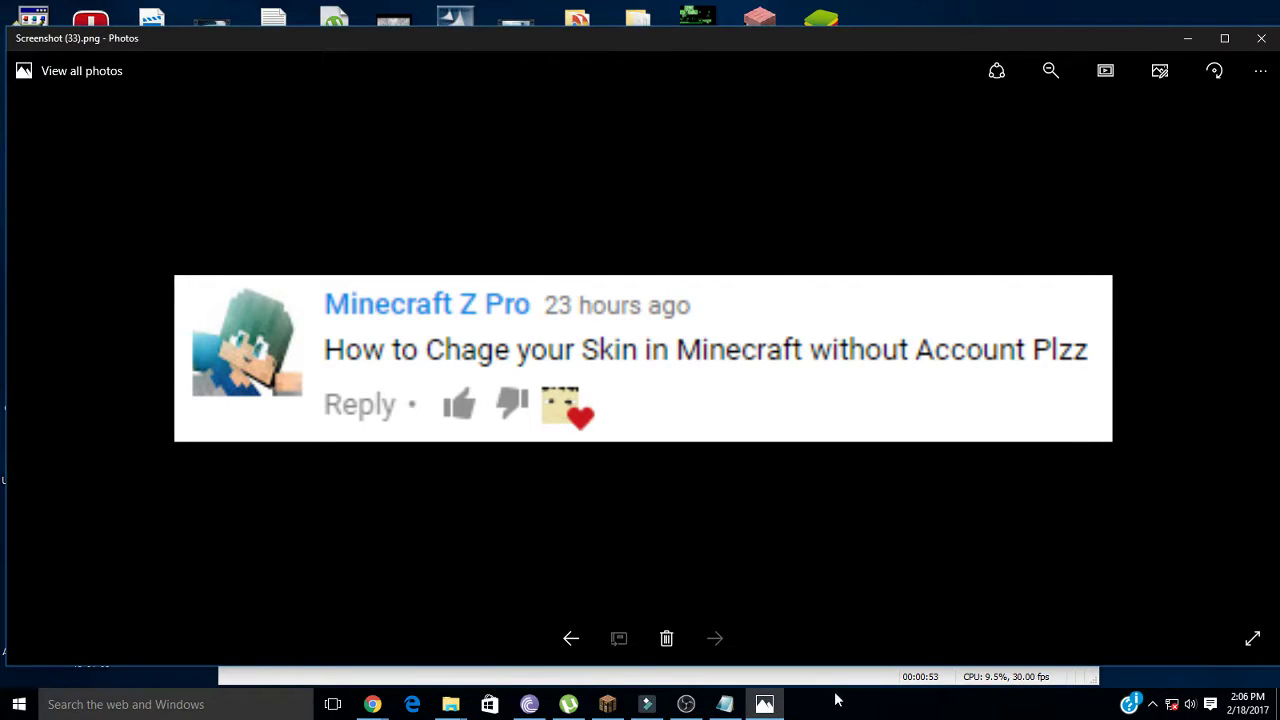
Show "SEE!!" as the only text in Notepad, clear it, and minimize the Photos window.
click(741, 706)
key(ctrl+a)
text(SEE)
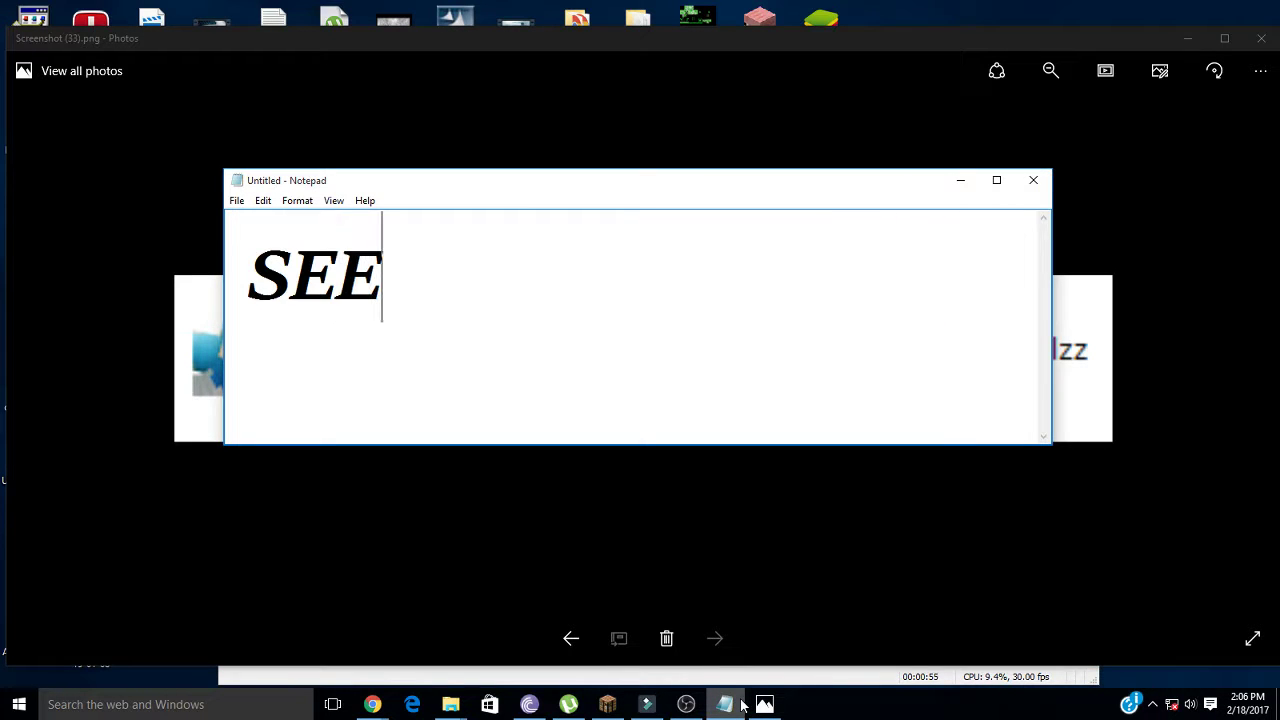
text(!!)
key(ctrl+a)
key(BackSpace)
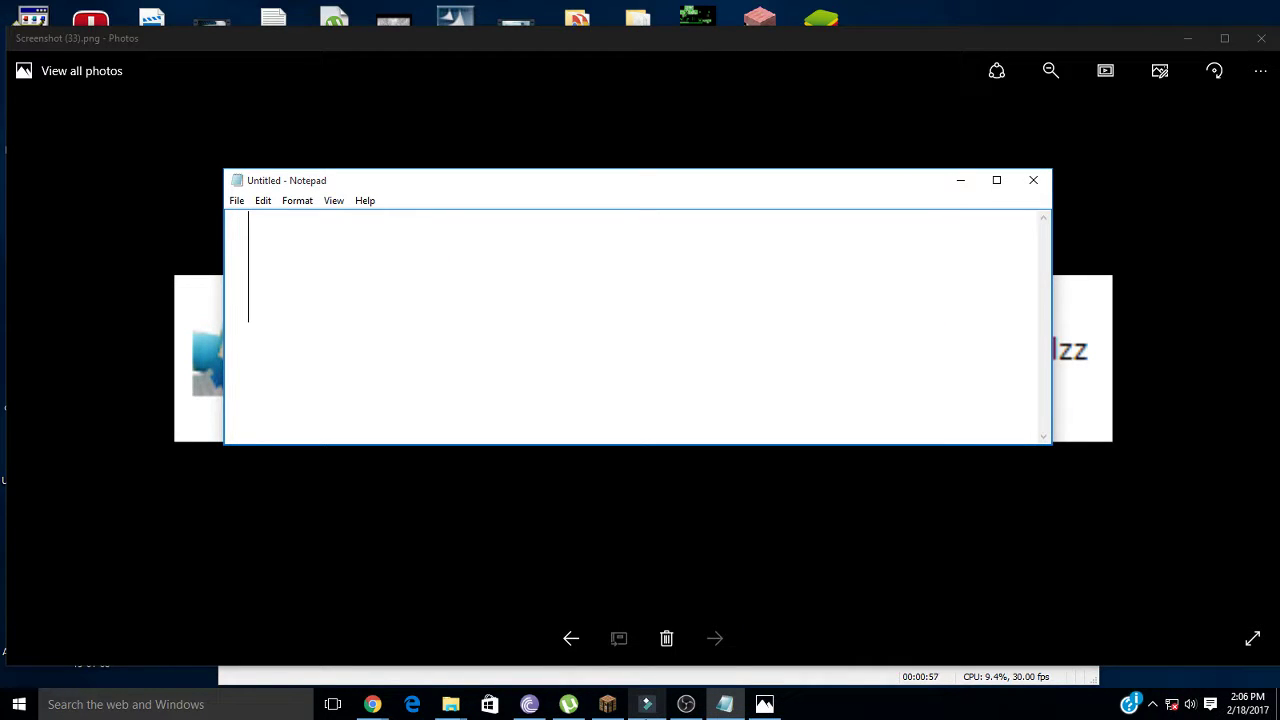
click(724, 500)
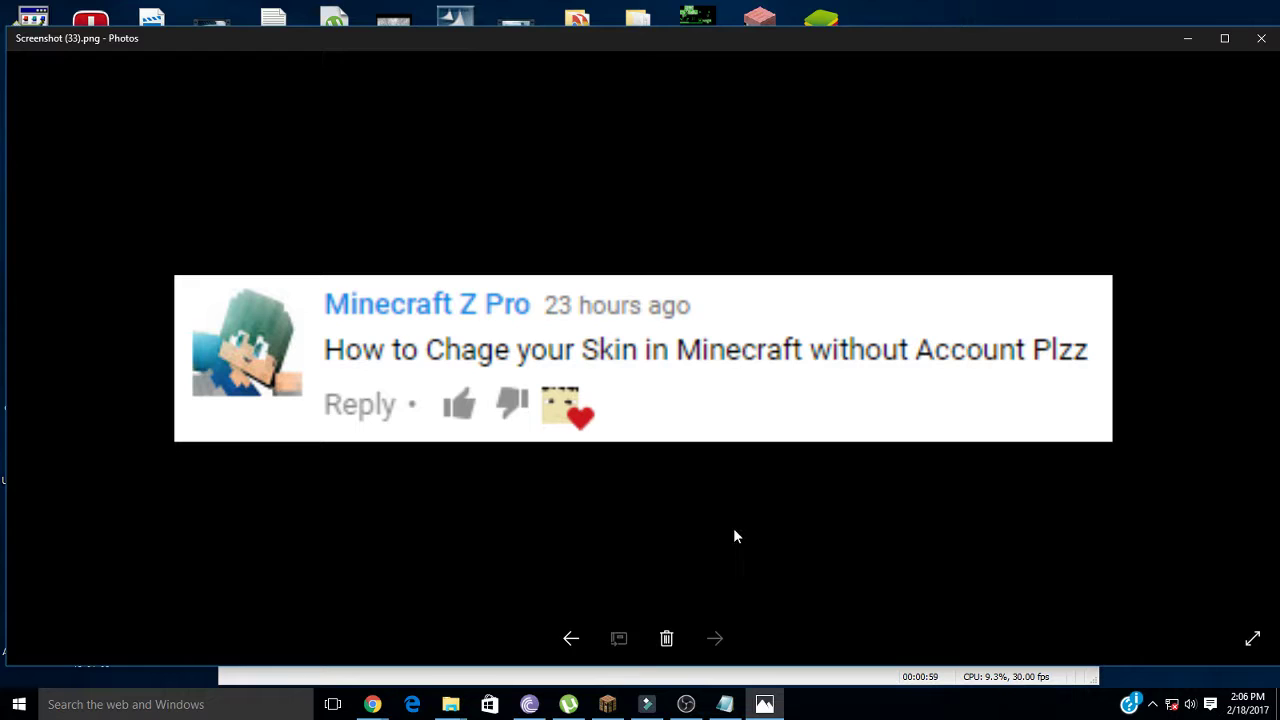
click(764, 704)
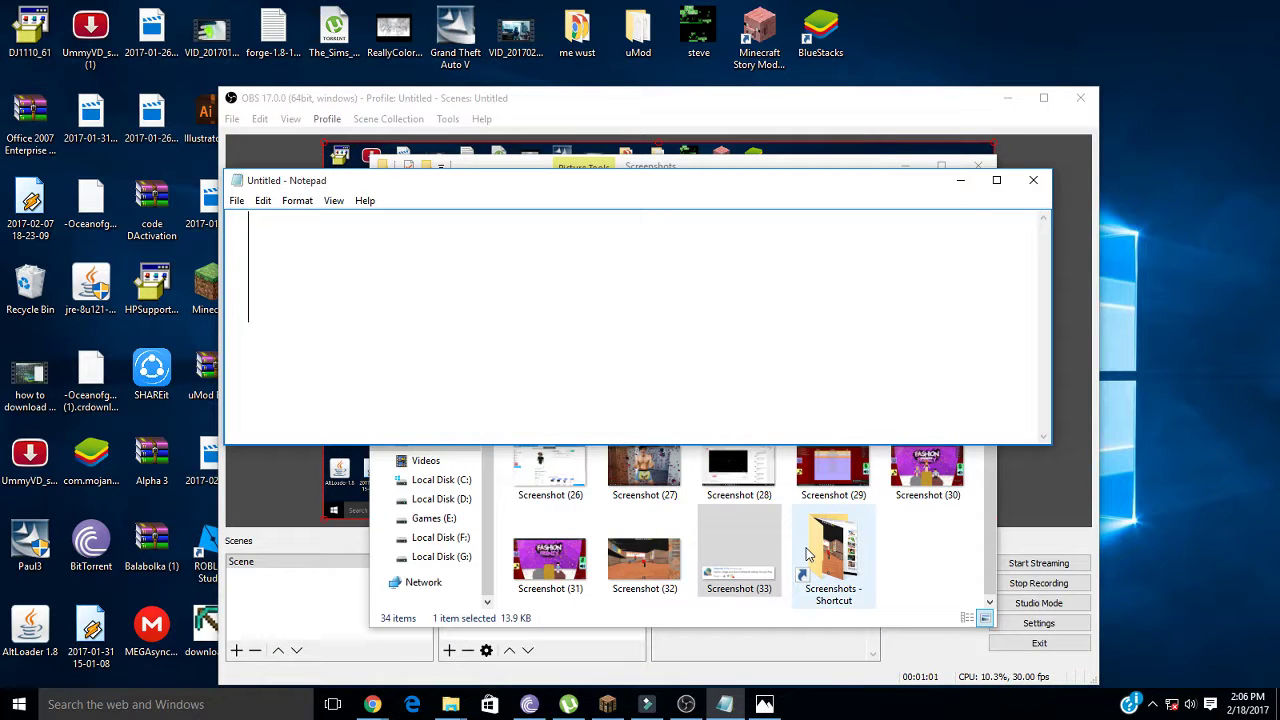
Write the commenter's channel name in capitals in the empty note and clear the text again.
text(mINECRAF)
key(BackSpace)
key(BackSpace)
key(BackSpace)
key(BackSpace)
key(BackSpace)
key(BackSpace)
key(BackSpace)
key(BackSpace)
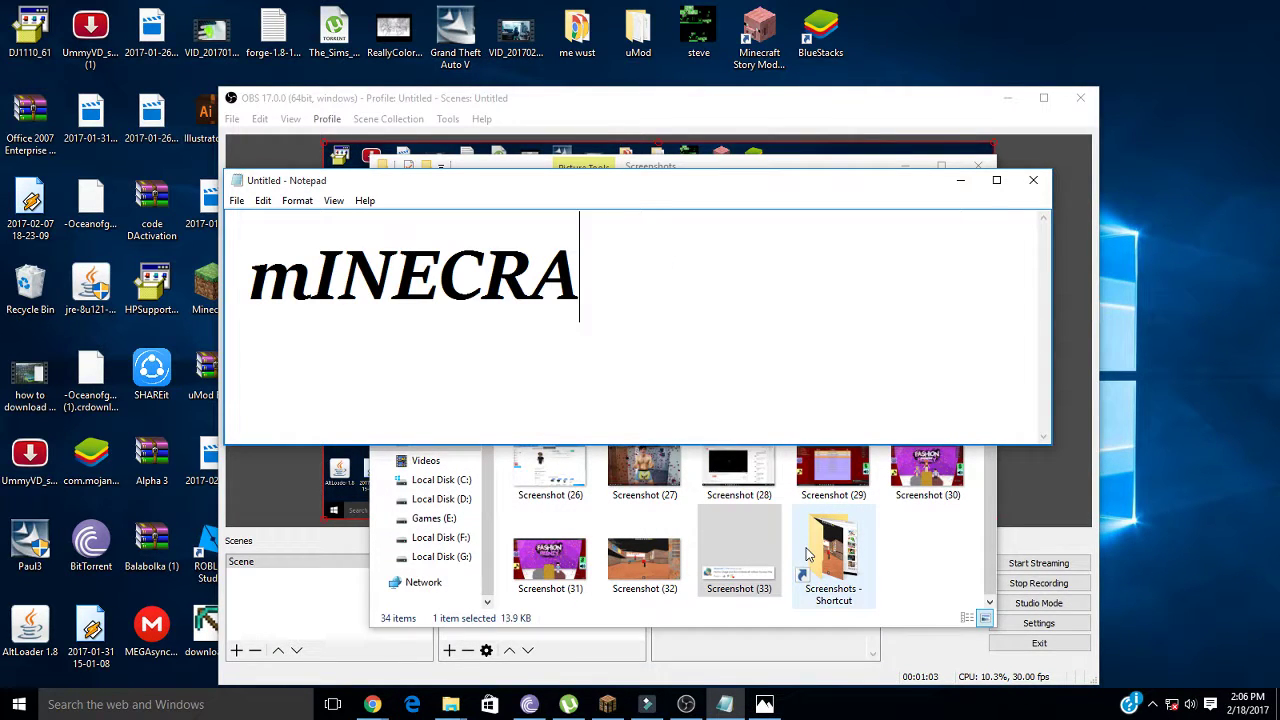
text(MINECRAFT )
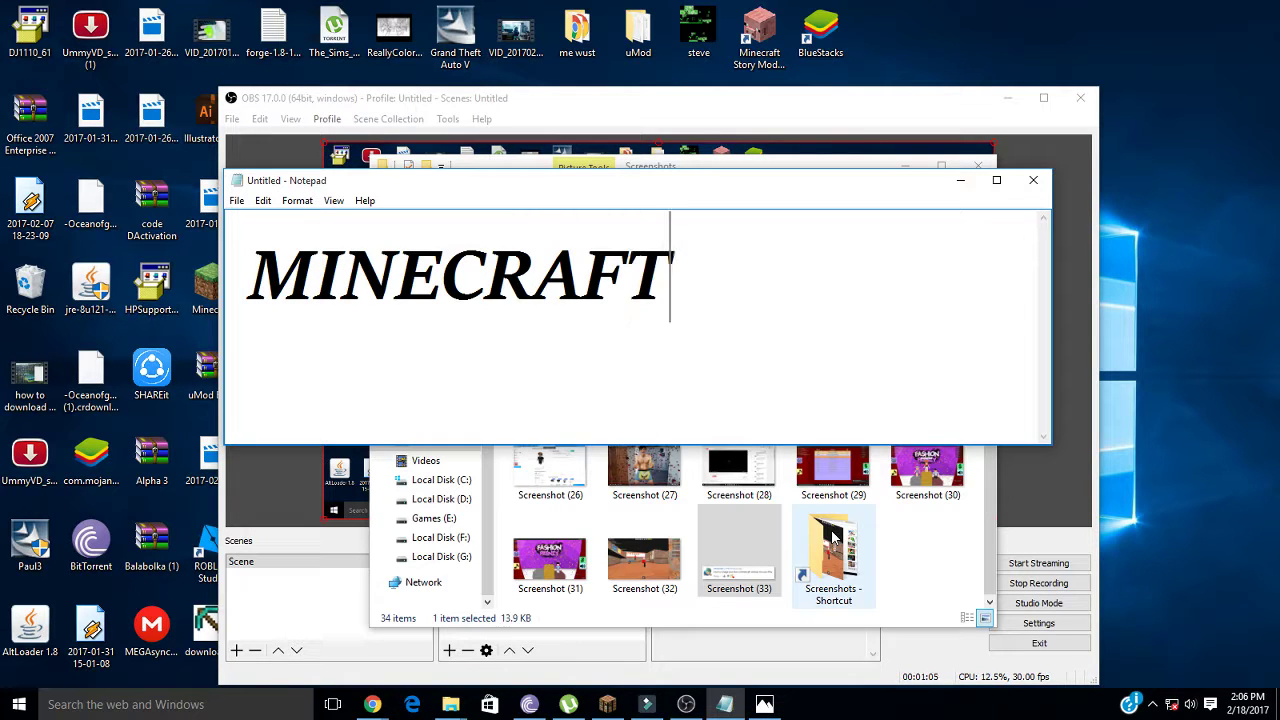
text(Z PRO)
key(ctrl+a)
key(BackSpace)
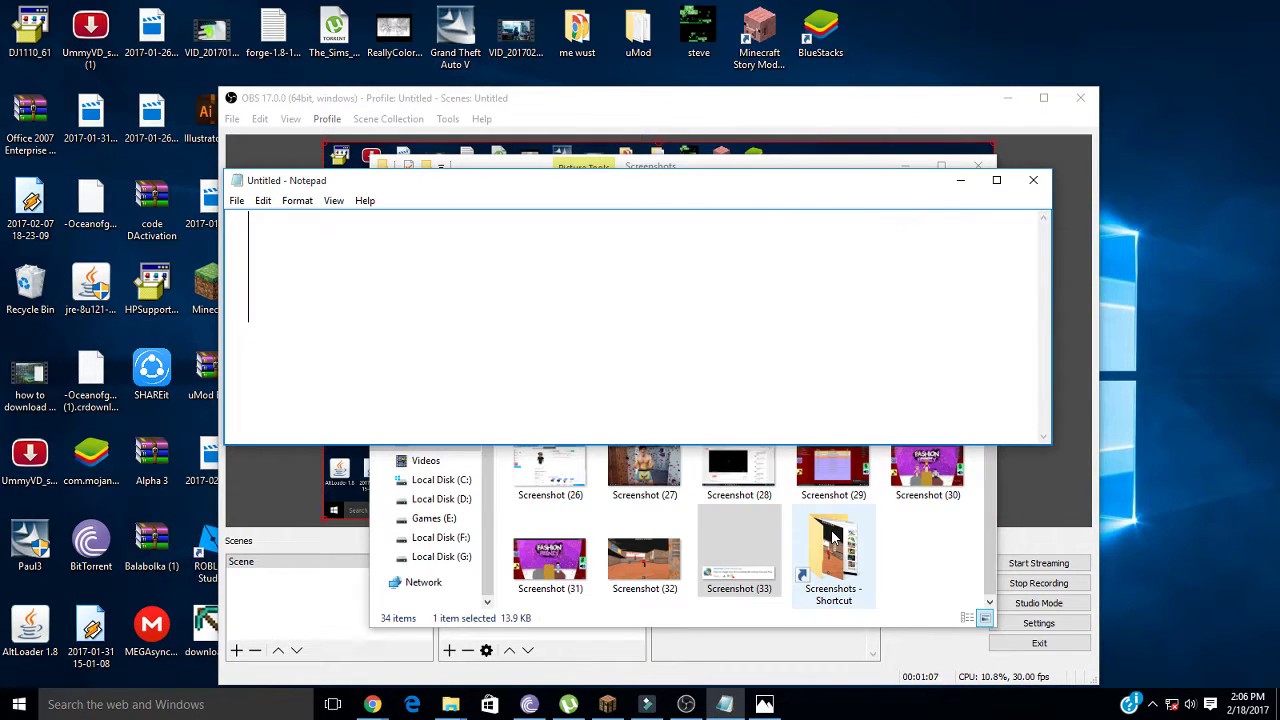
Close the File Explorer window showing the Screenshots folder.
click(912, 166)
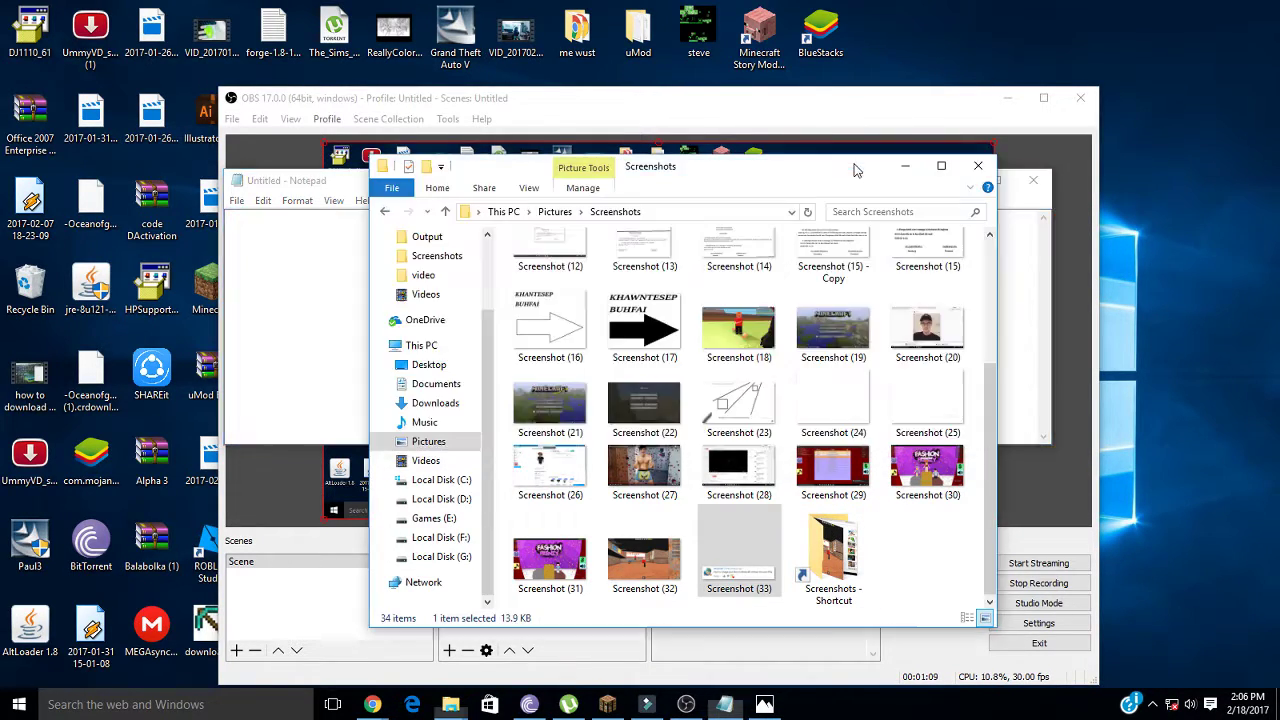
click(976, 167)
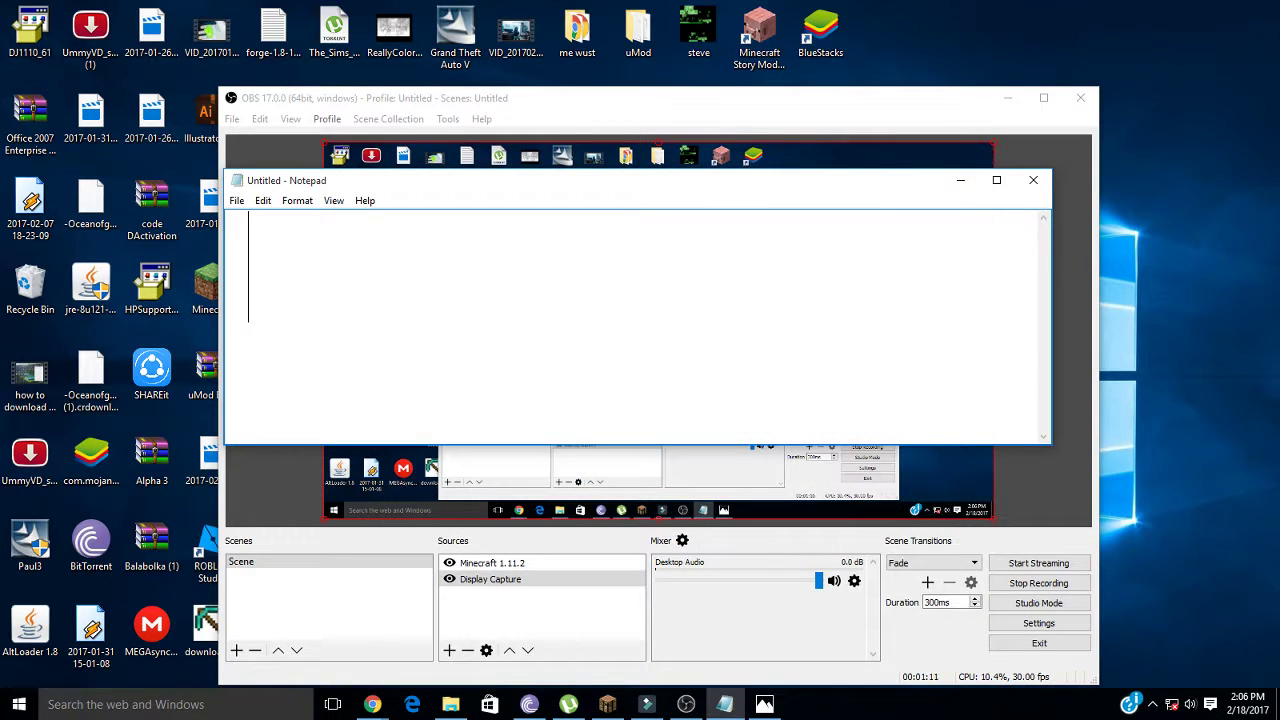
text(HIT)
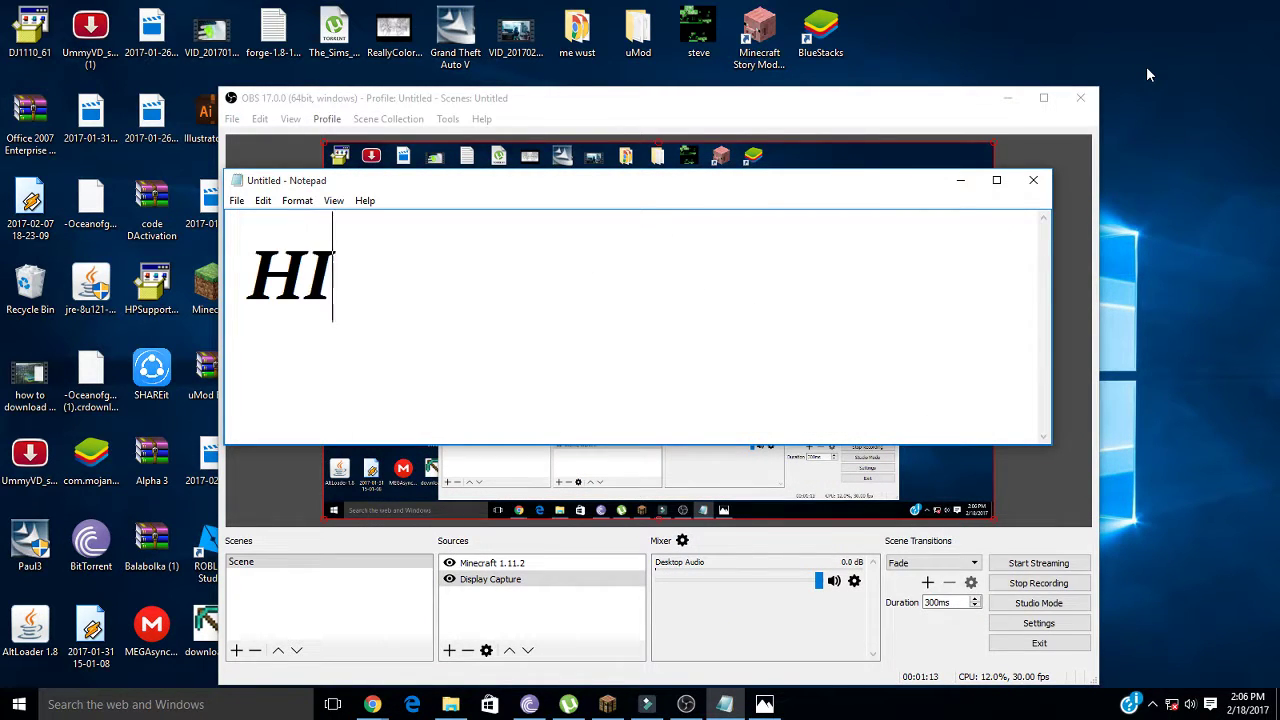
key(BackSpace)
key(BackSpace)
key(BackSpace)
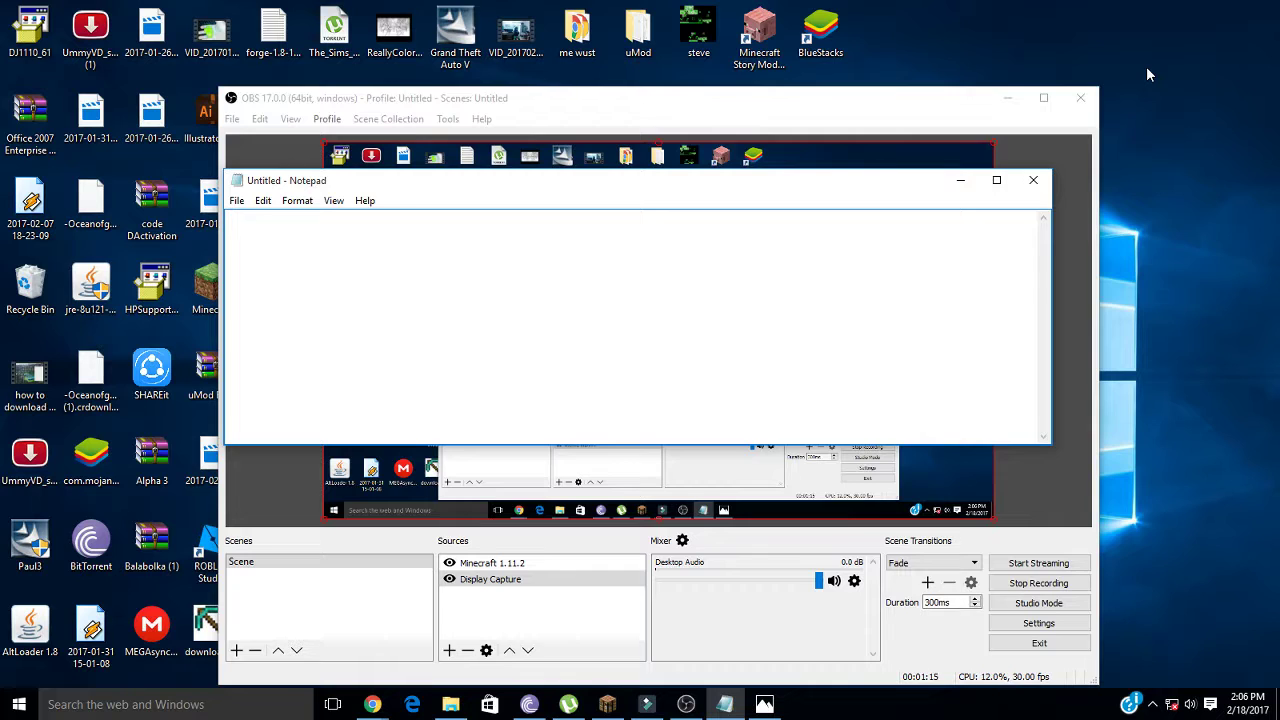
Write "Win+R" in the empty note and open the Windows Run dialog.
text(wIN)
key(BackSpace)
key(BackSpace)
key(BackSpace)
text(Win )
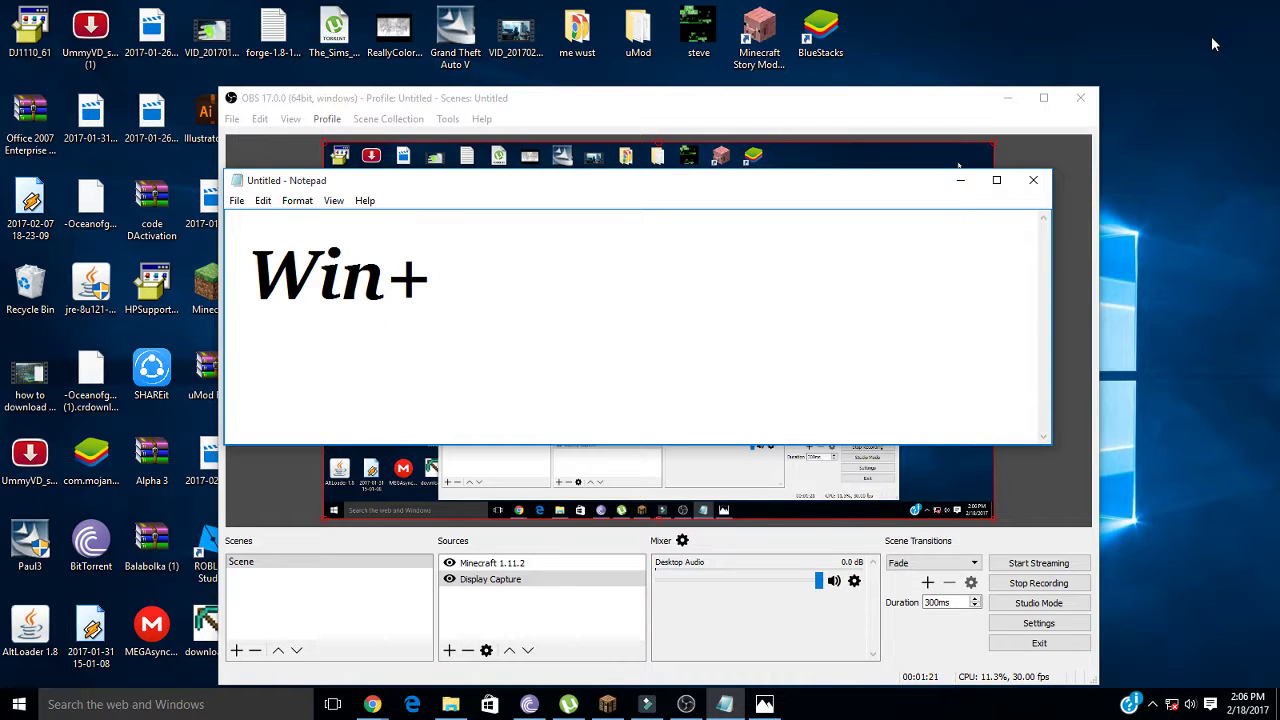
text(R)
key(super+r)
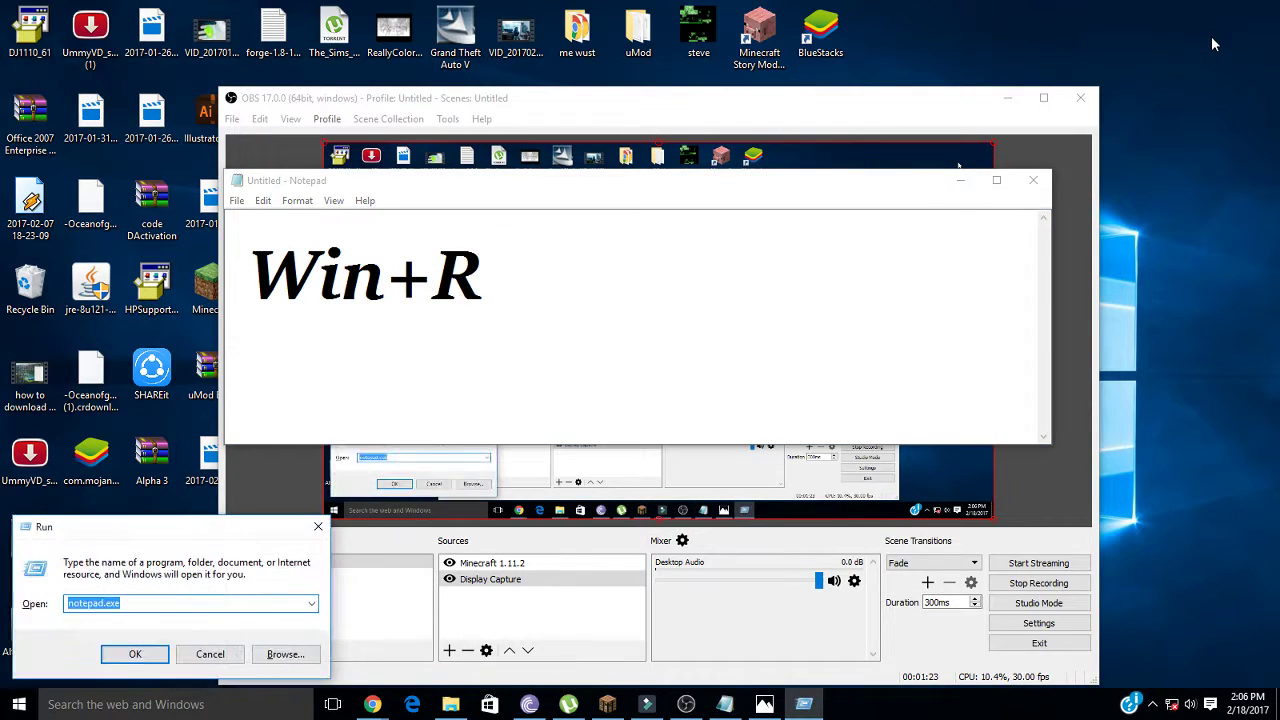
Replace the note's text with "it should pop up" and clear it again.
click(726, 297)
key(ctrl+a)
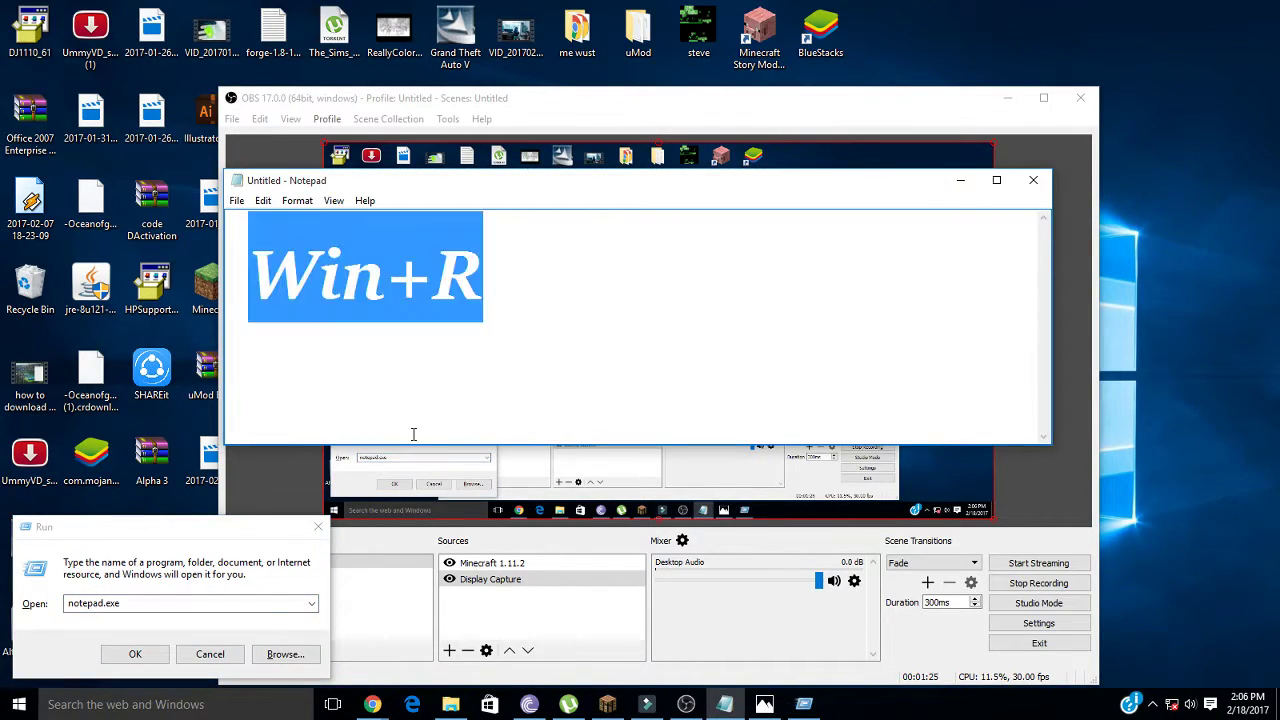
text(it shh)
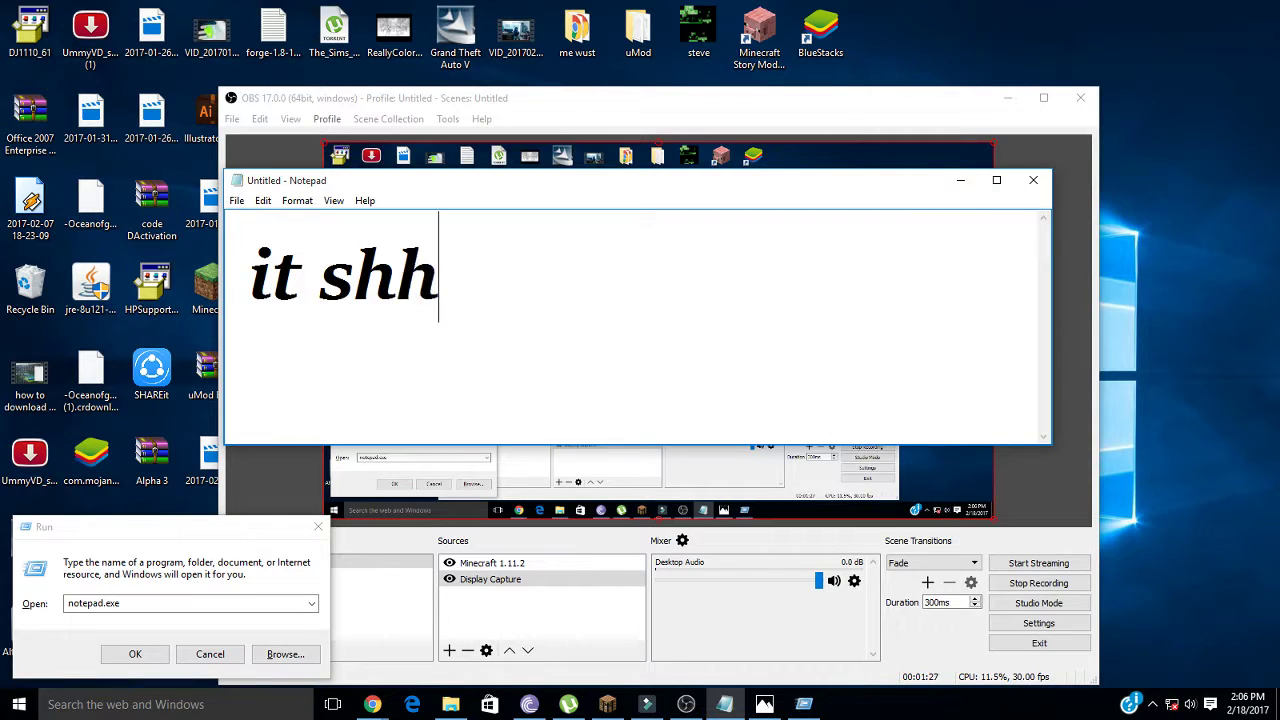
key(BackSpace)
text(ould)
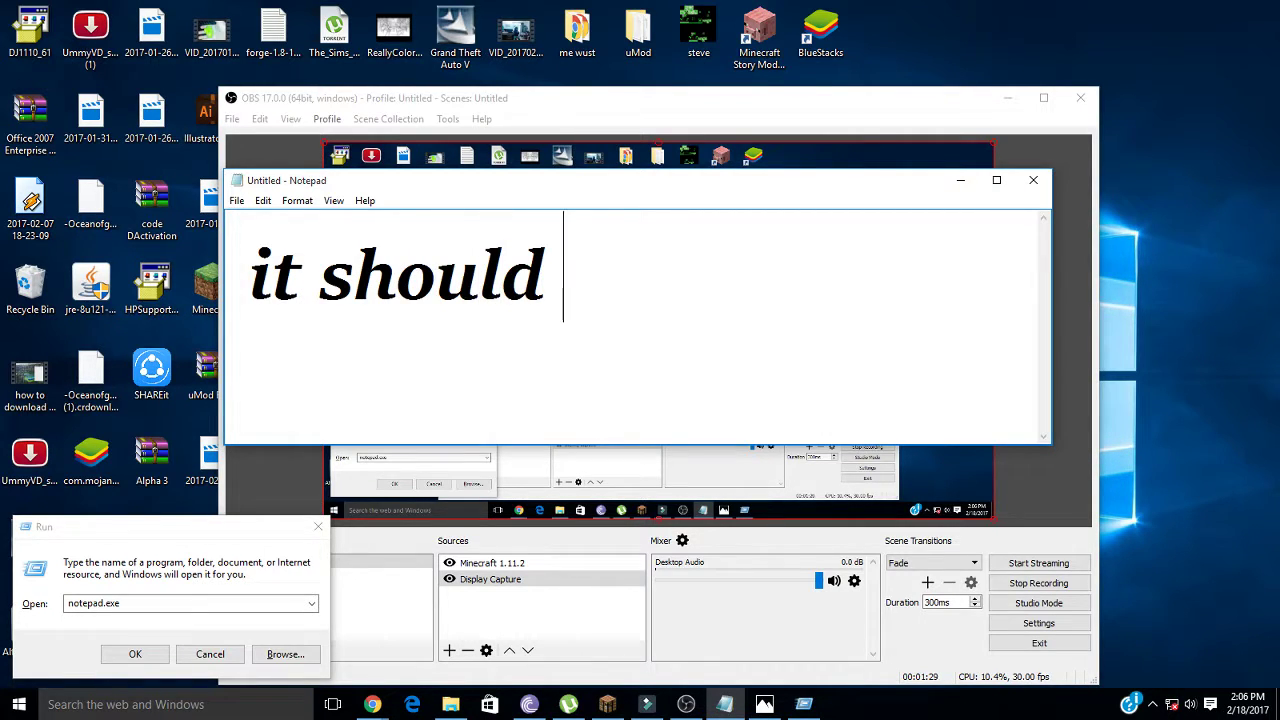
text( pop up)
key(ctrl+a)
key(BackSpace)
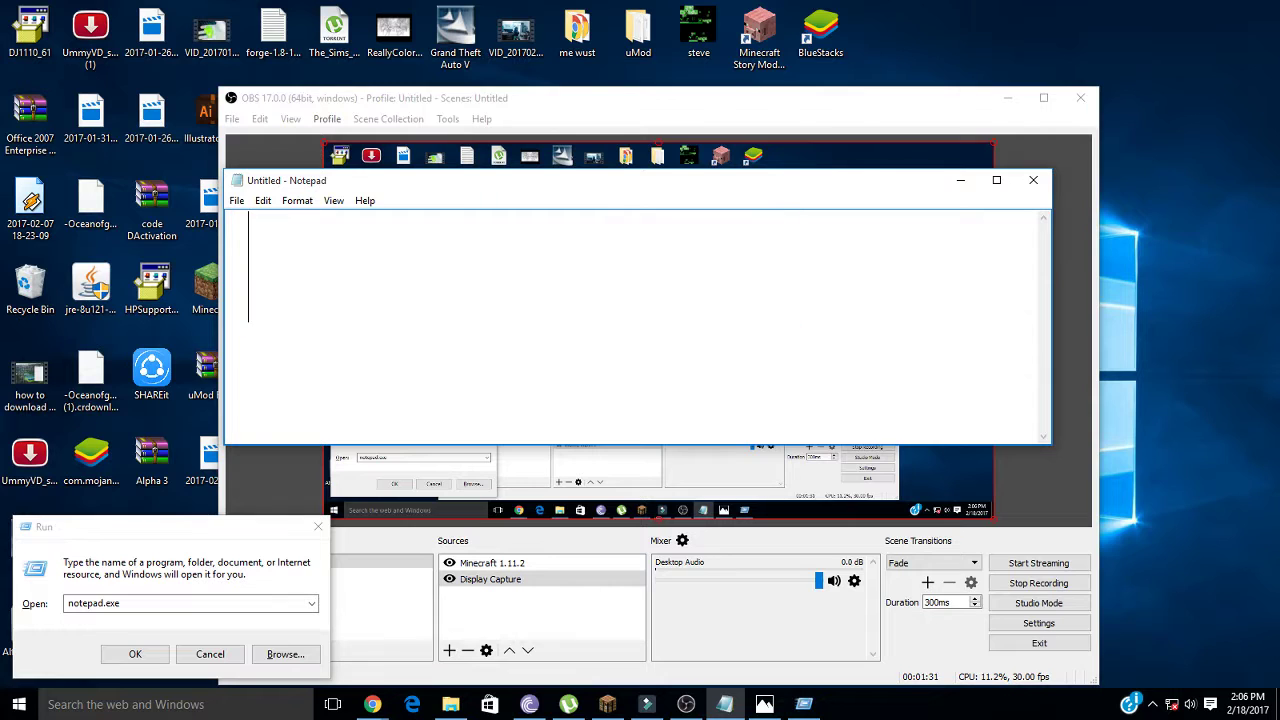
Write "type %appdata%" in the empty note.
click(111, 551)
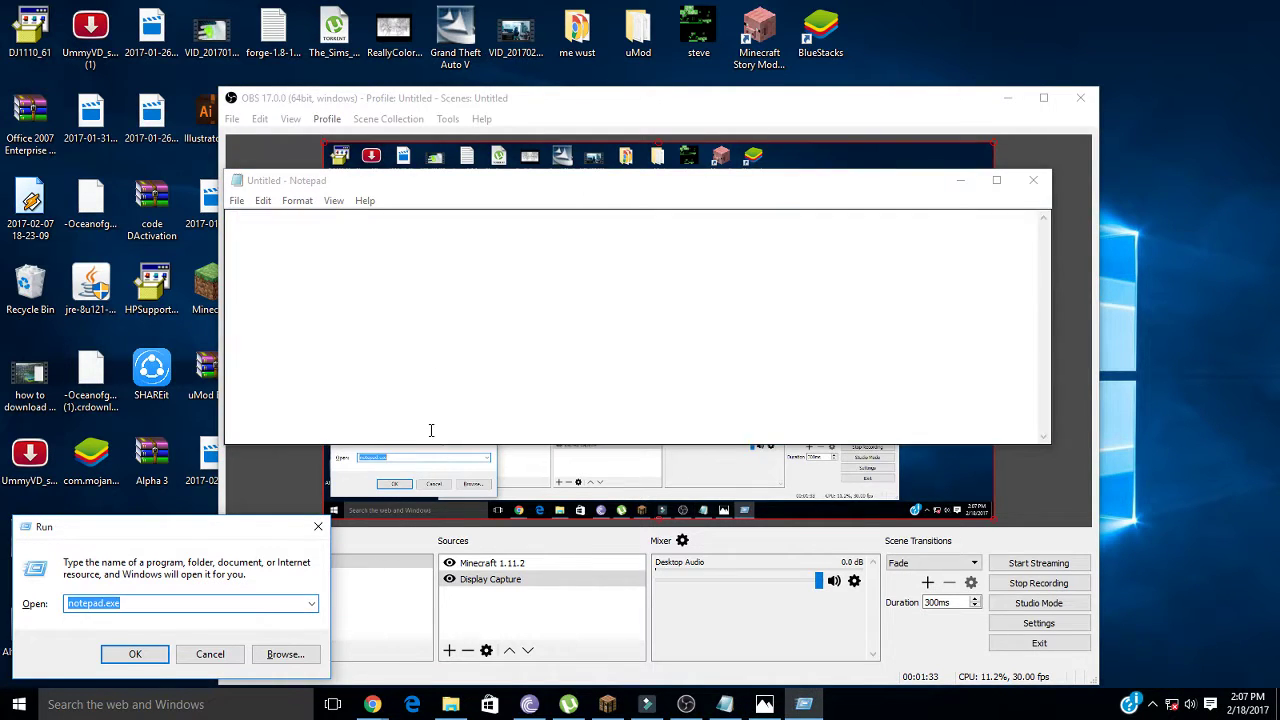
click(493, 300)
text(type )
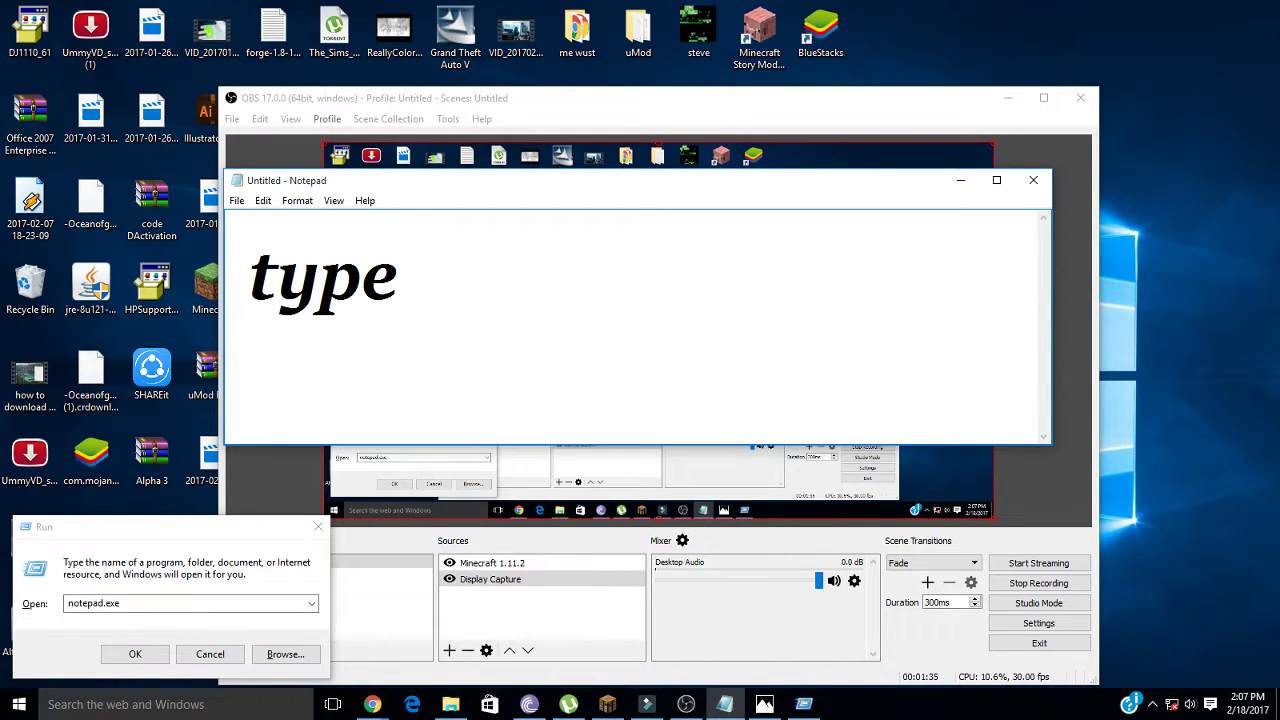
text(%appdata)
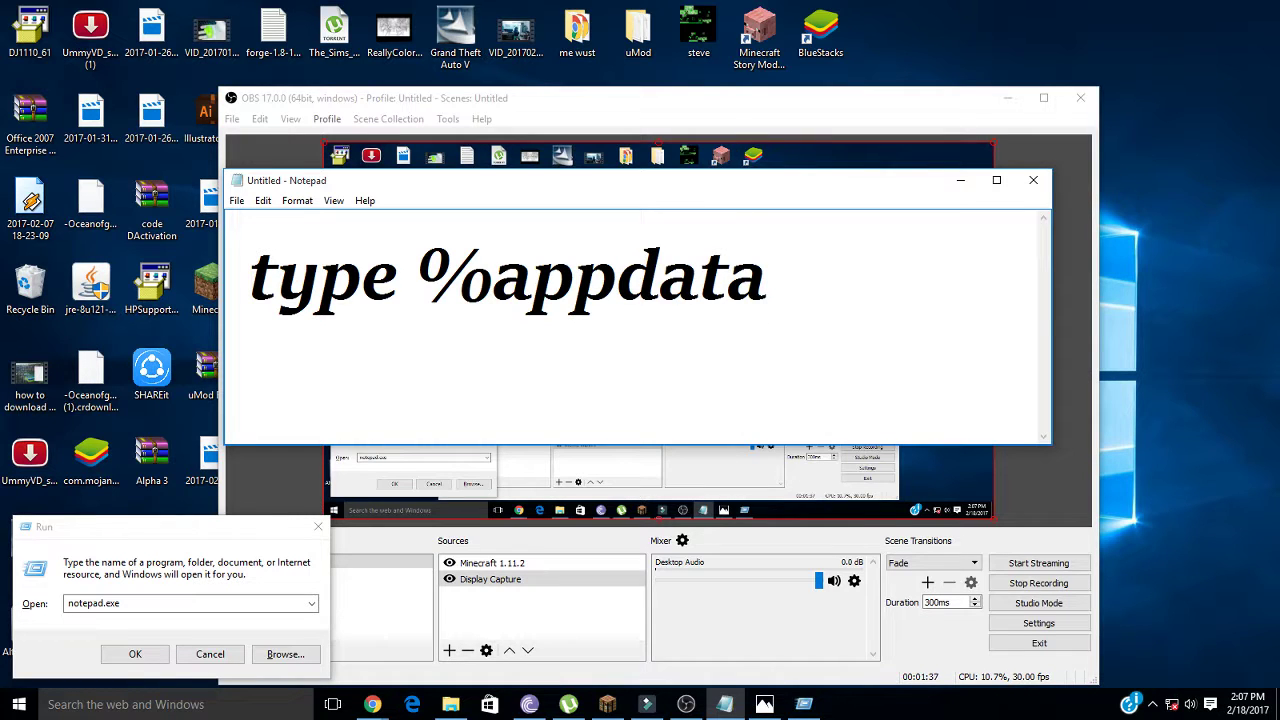
text(5)
key(BackSpace)
text(%)
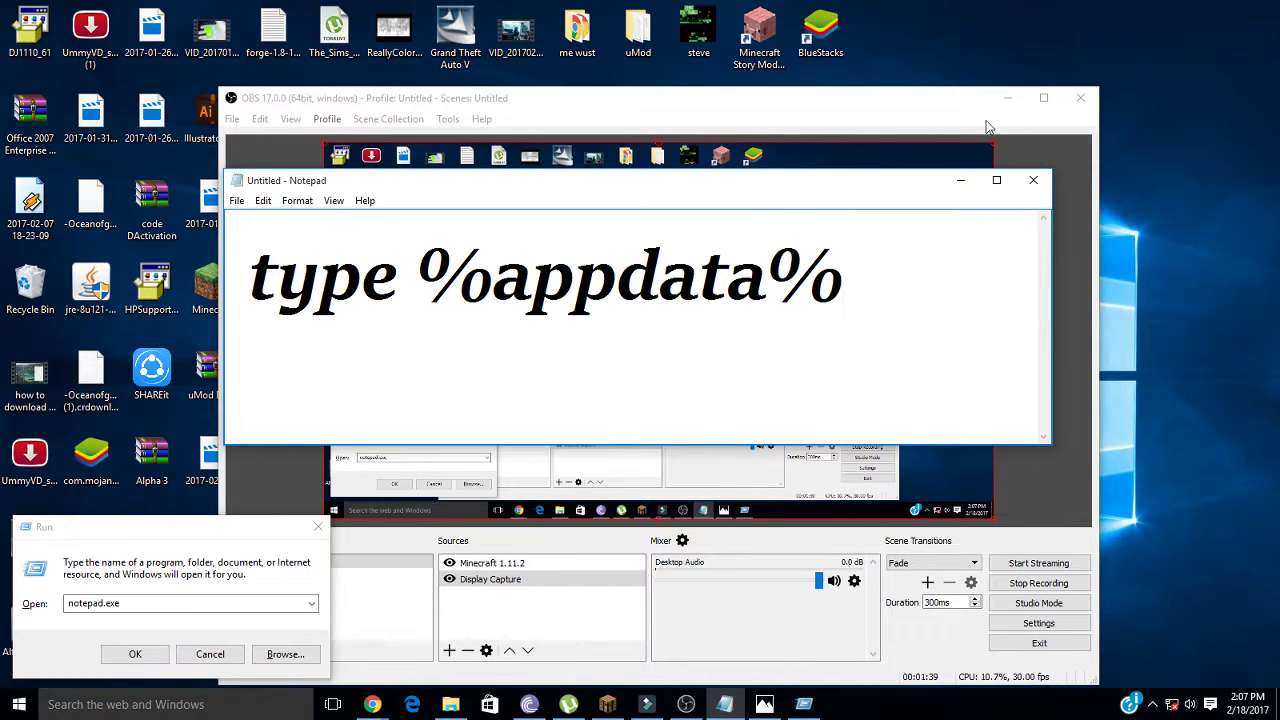
Highlight %appdata% in the note, move the Run dialog over it, and run %appdata% to open the Roaming folder.
drag(917, 234, 409, 261)
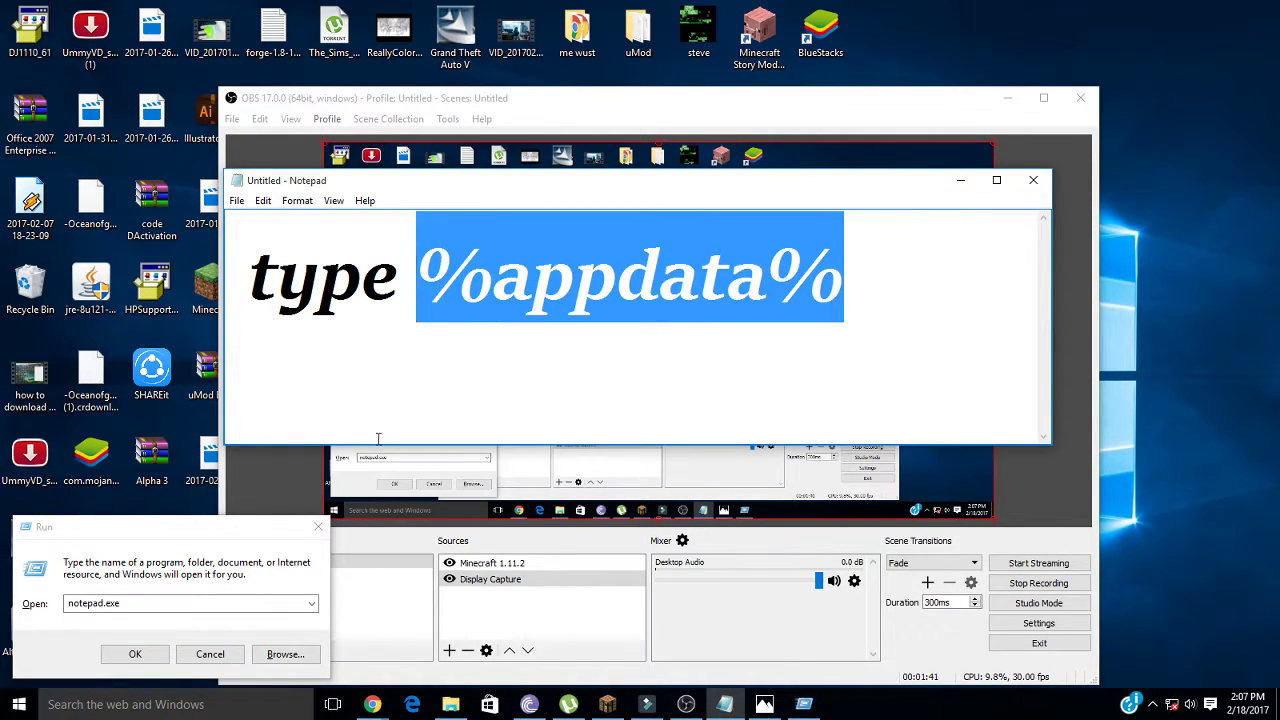
drag(203, 525, 652, 246)
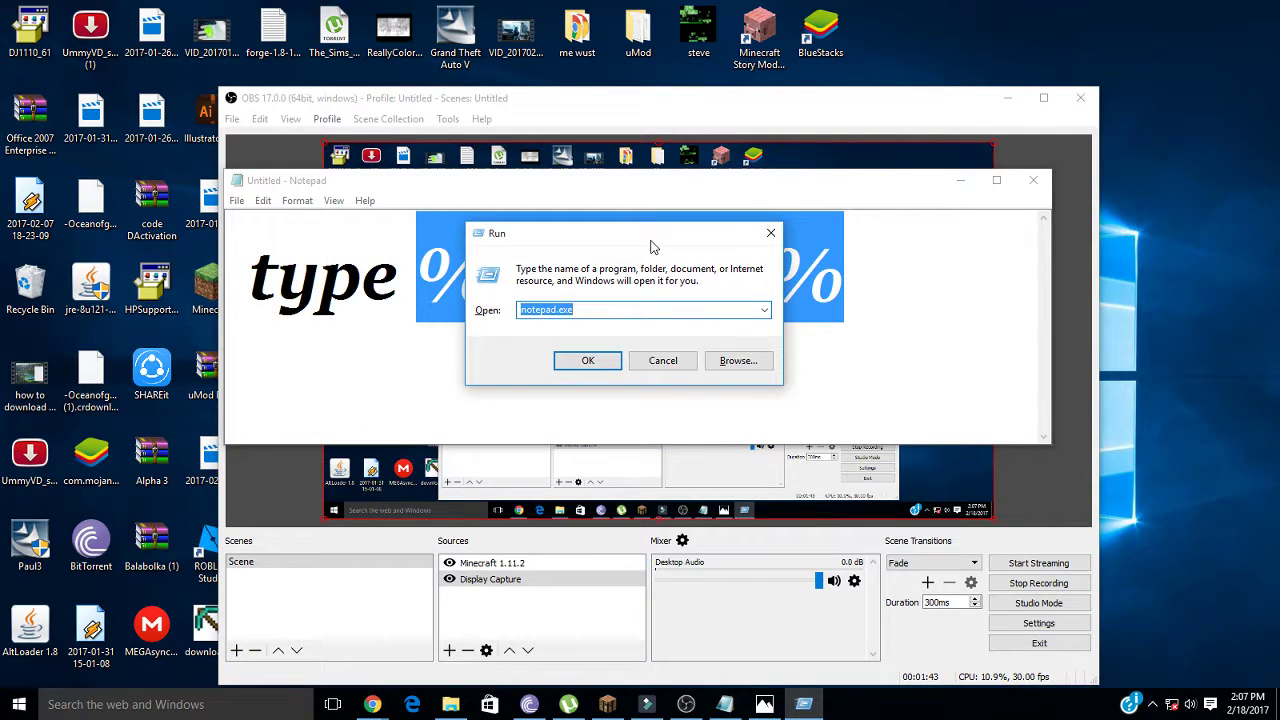
click(585, 362)
Replace the note's text with "open .minecraft" and clear it again.
click(358, 349)
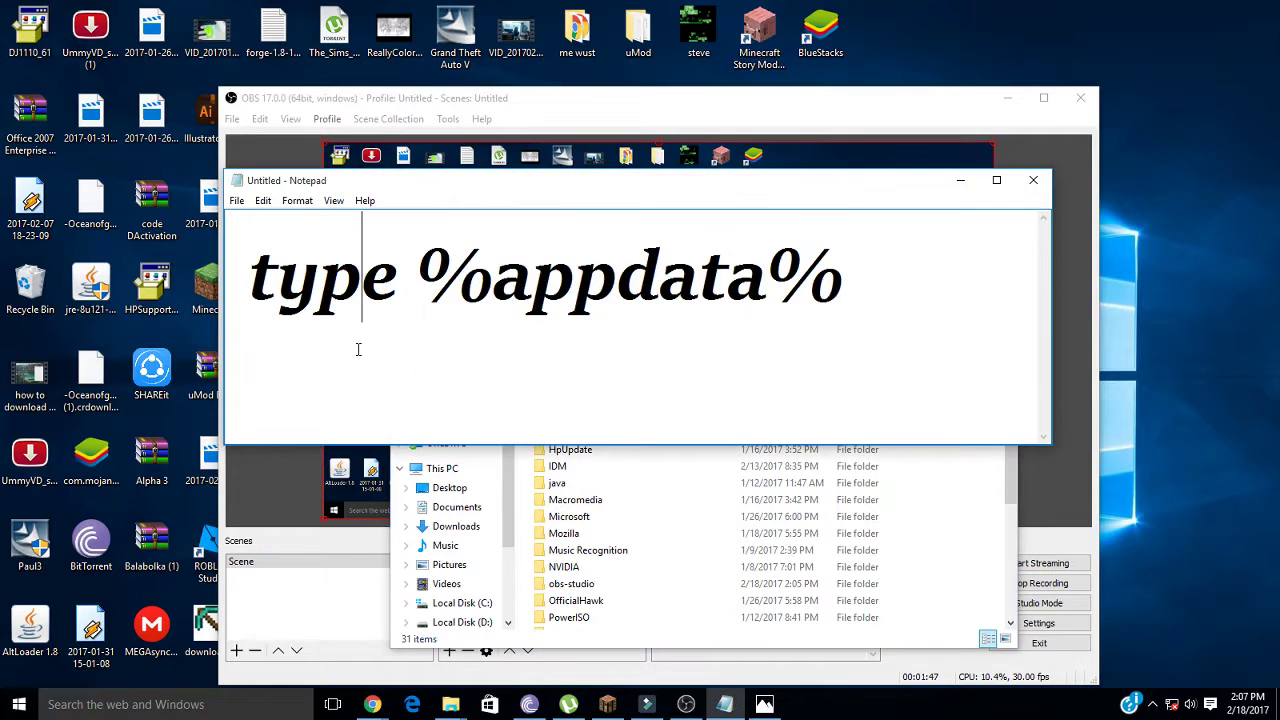
key(ctrl+a)
text(open )
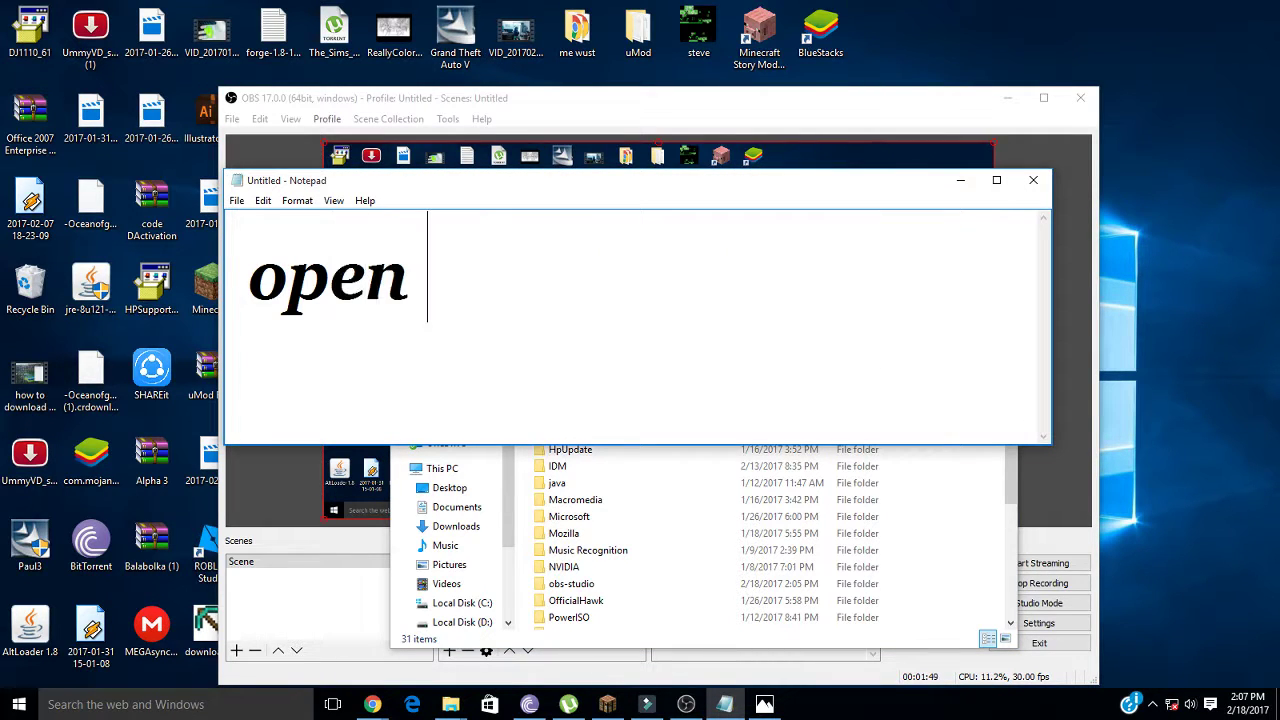
text(.minecraft)
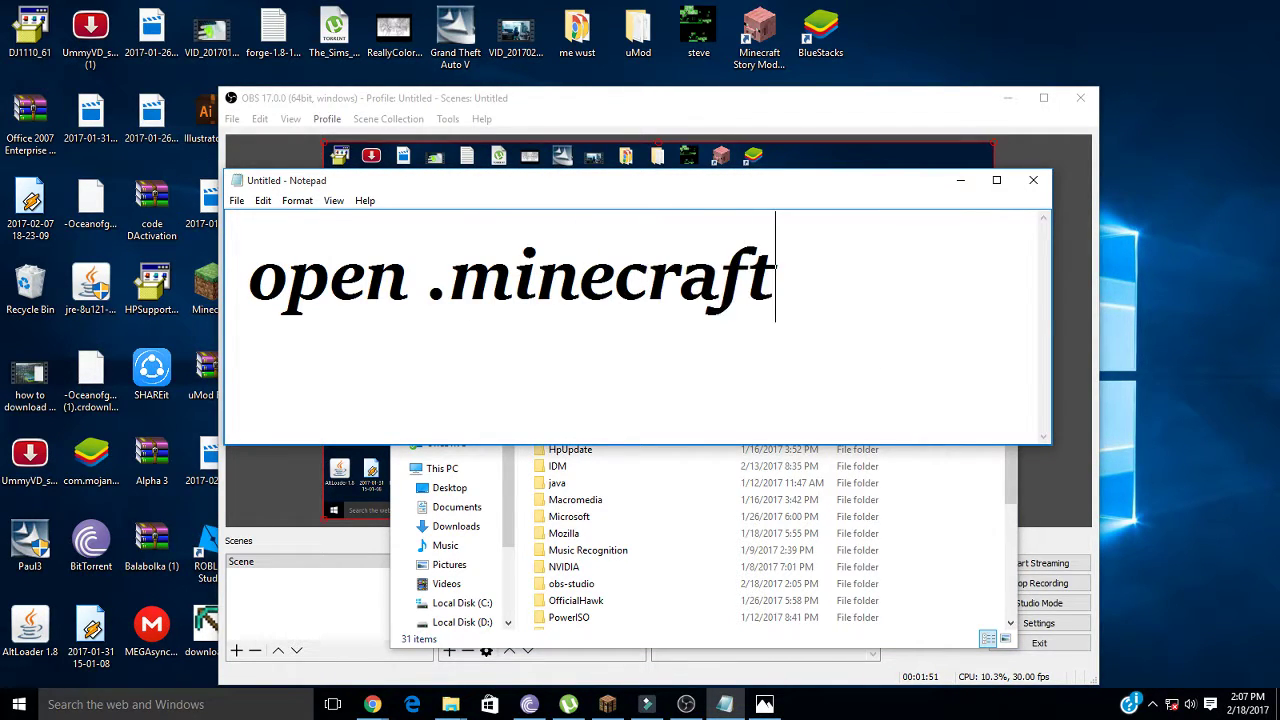
key(ctrl+a)
text(/)
key(ctrl+a)
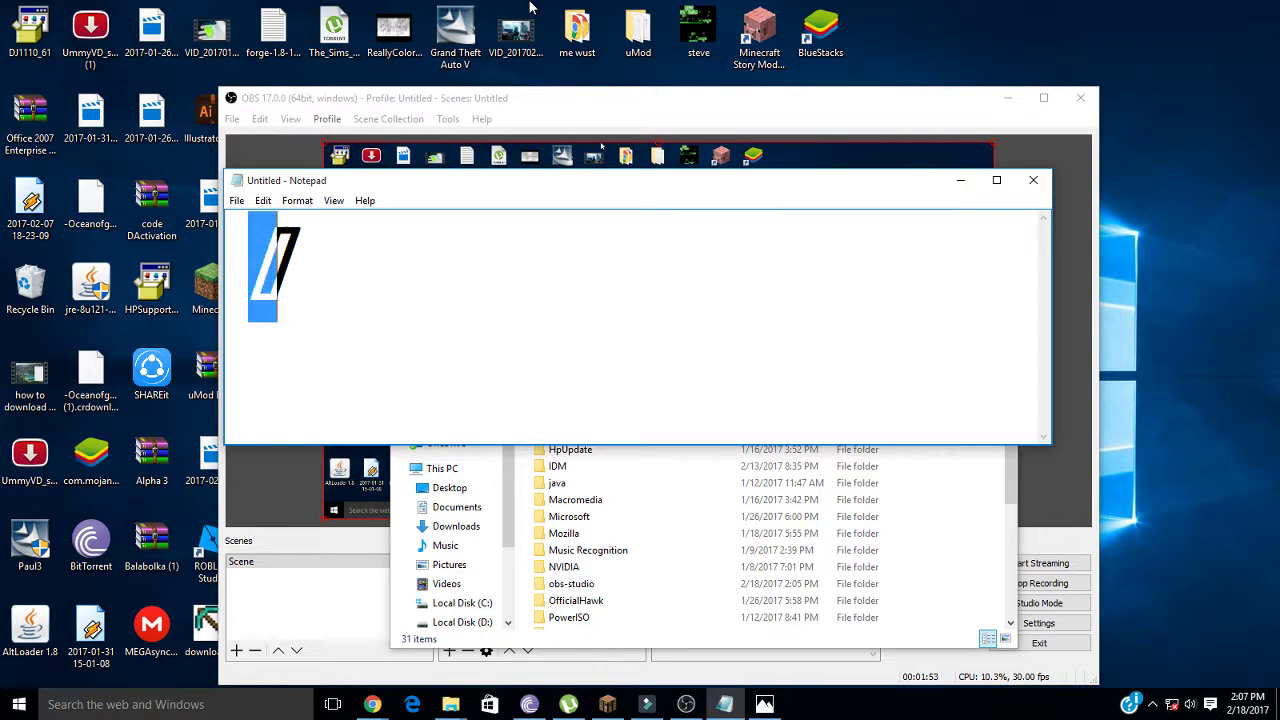
key(BackSpace)
Open the .minecraft folder in Roaming and go into its versions folder.
click(674, 485)
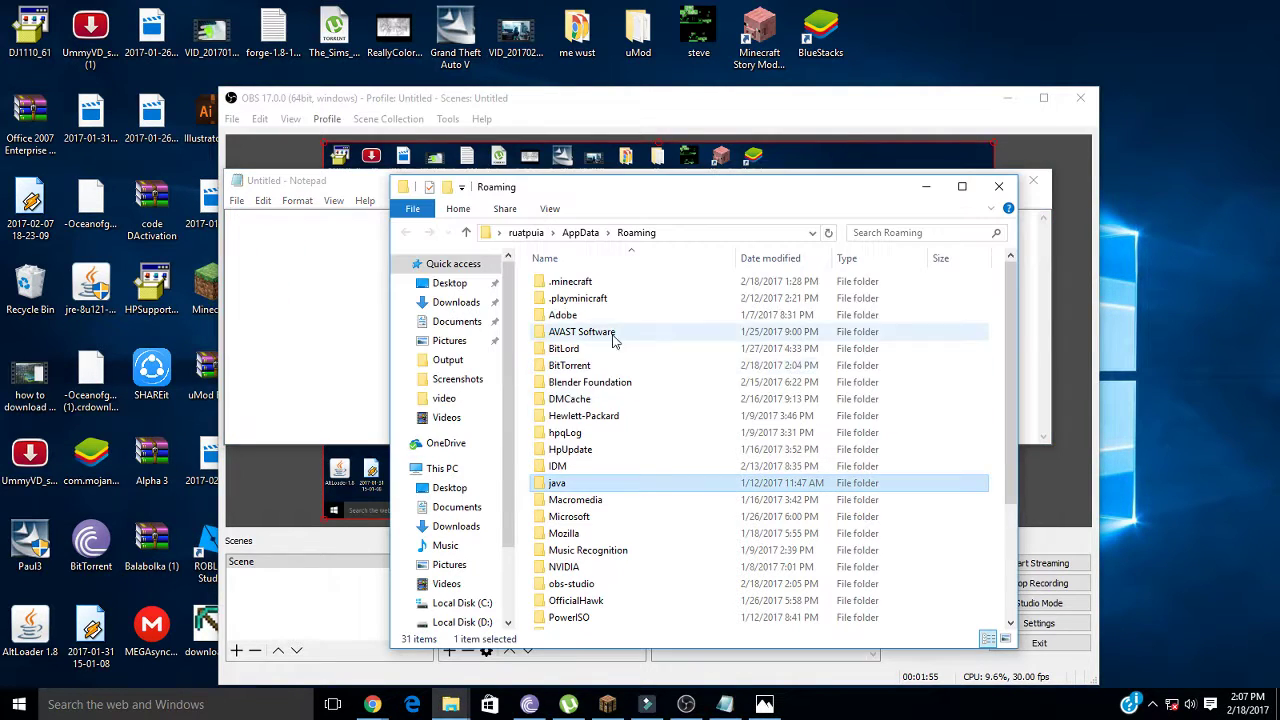
double_click(593, 284)
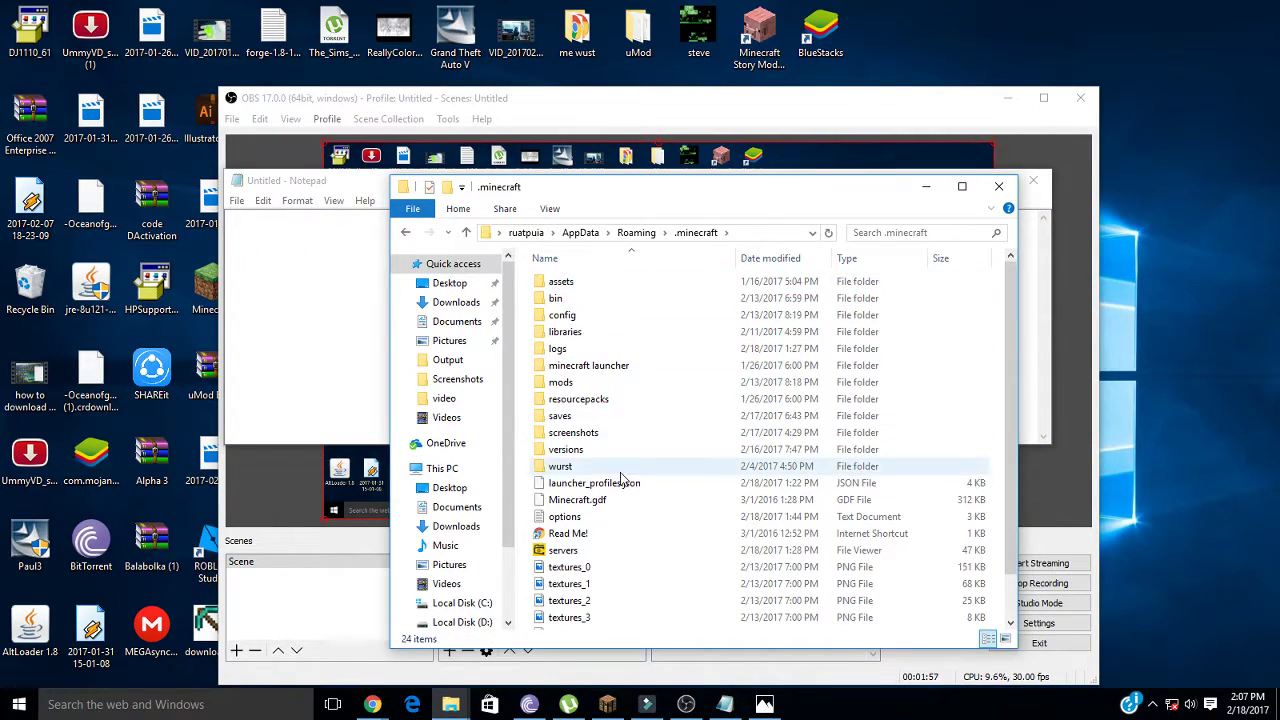
click(600, 450)
double_click(608, 449)
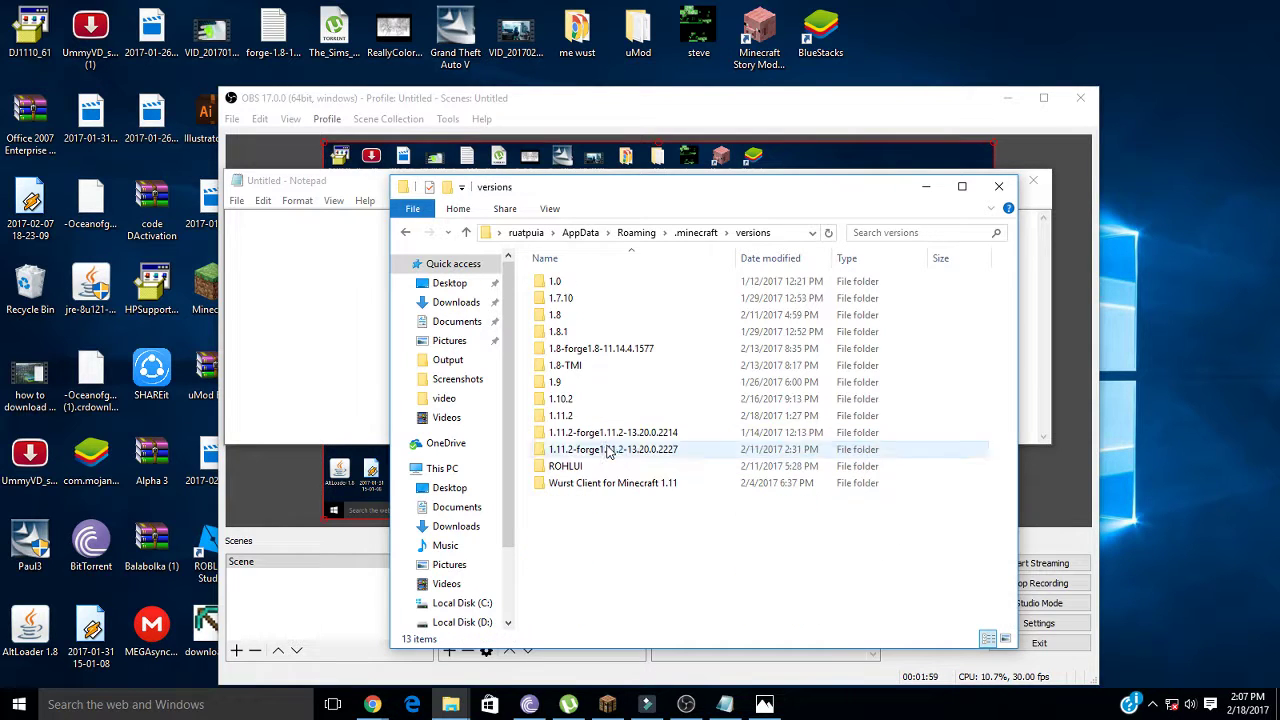
Write "open version" in the empty note and clear it again.
click(309, 335)
text(open )
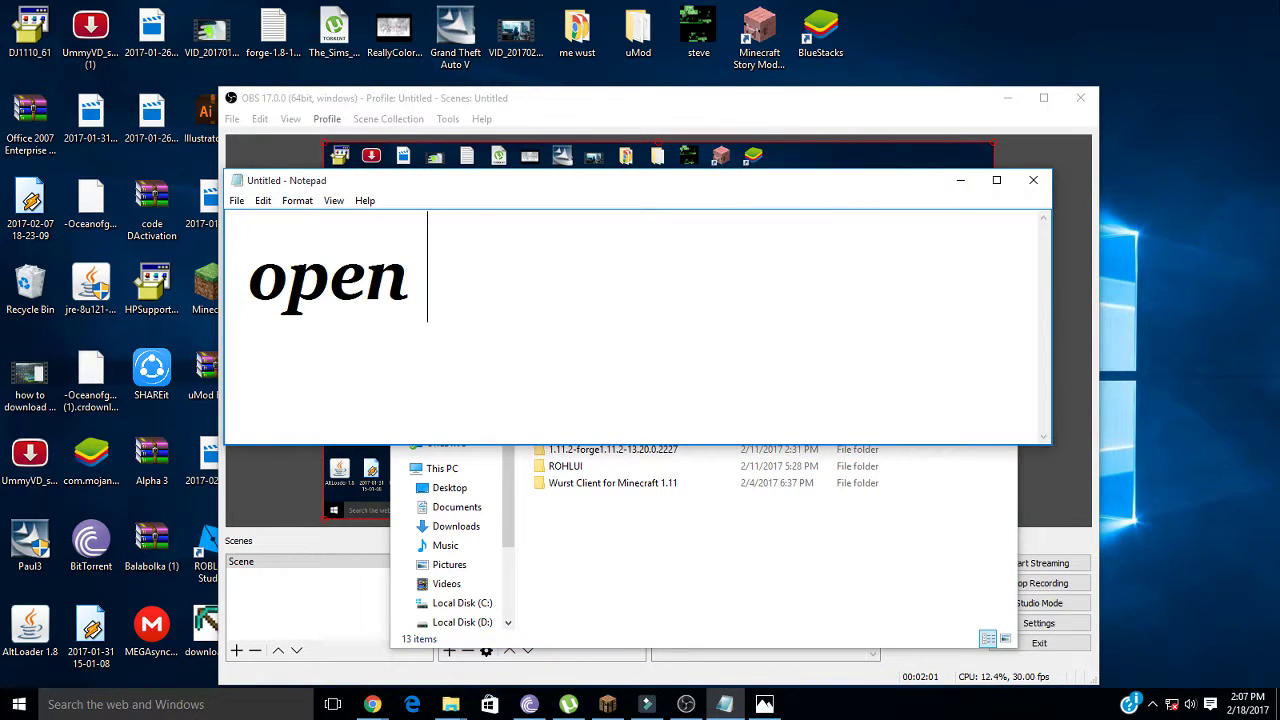
text(version)
key(ctrl+a)
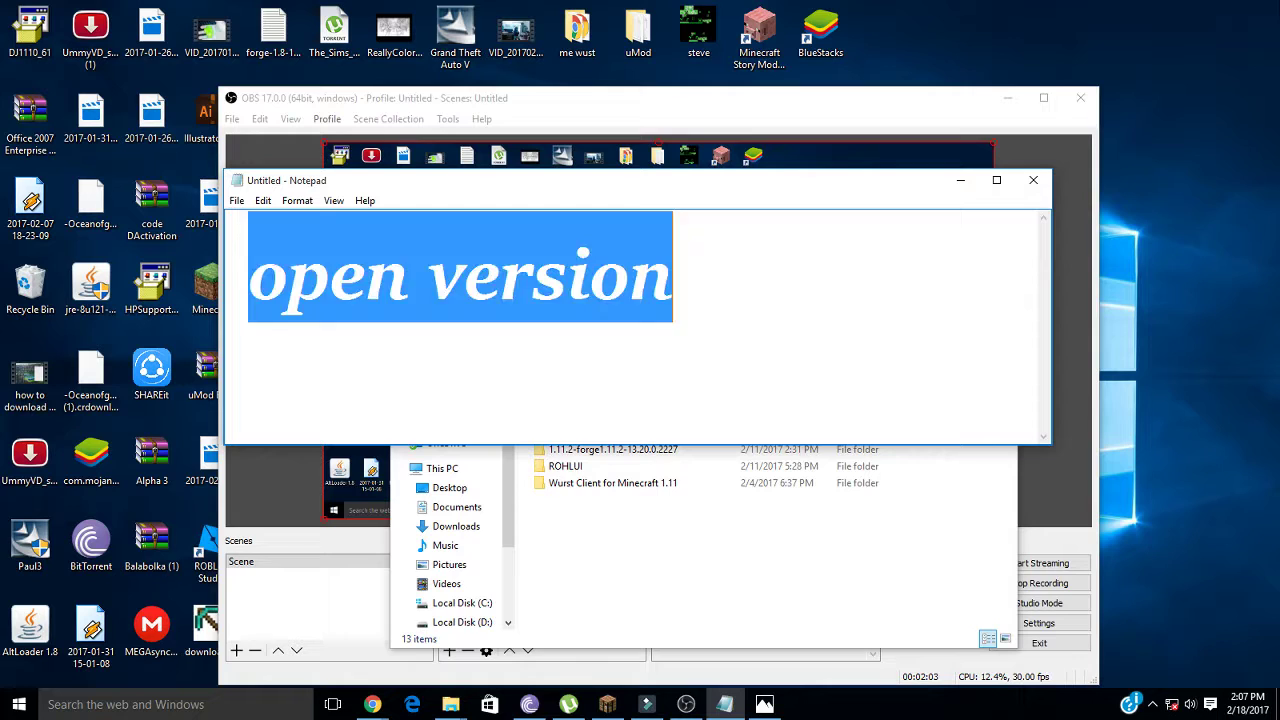
key(BackSpace)
Write "then click any version" in the empty note.
text(t)
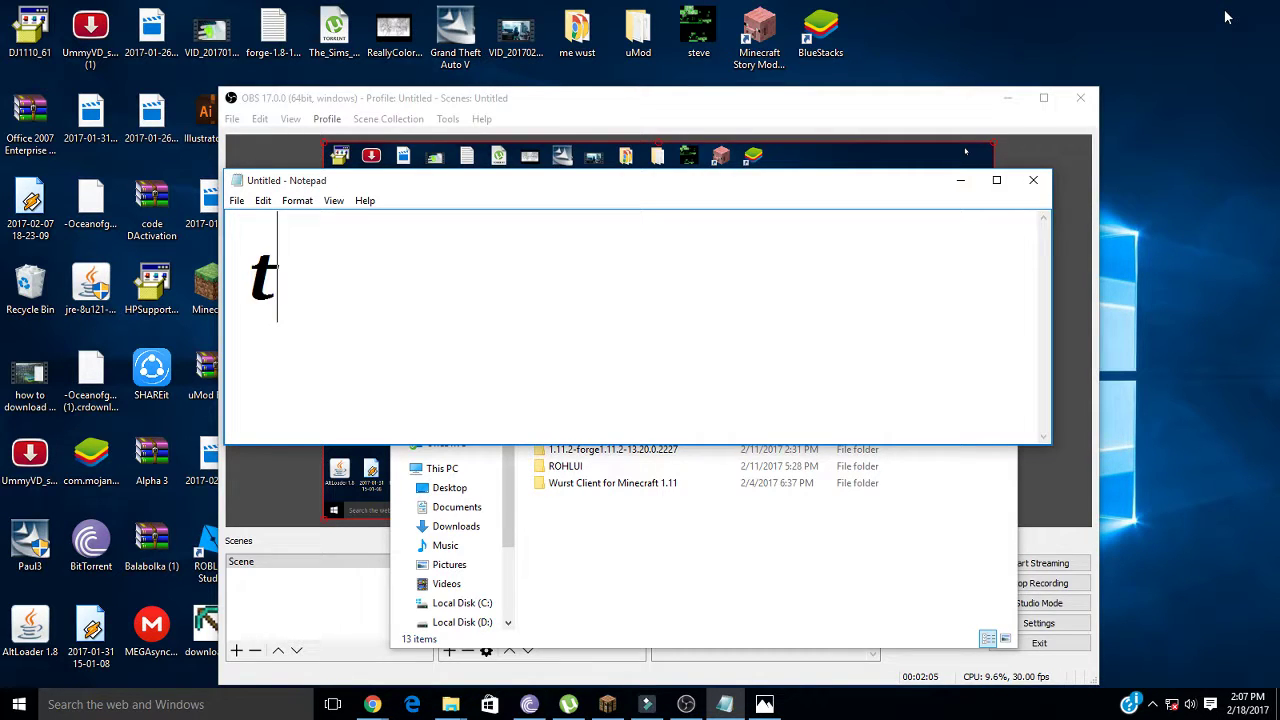
text(hen )
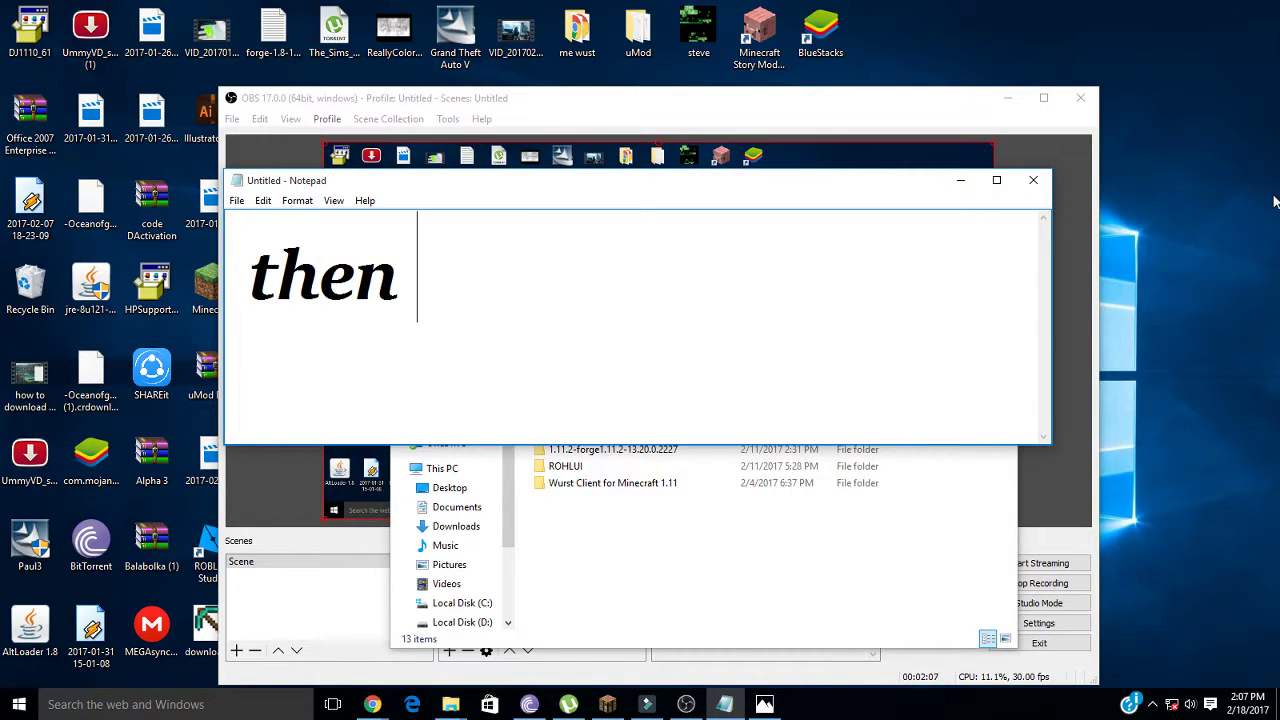
text(click any )
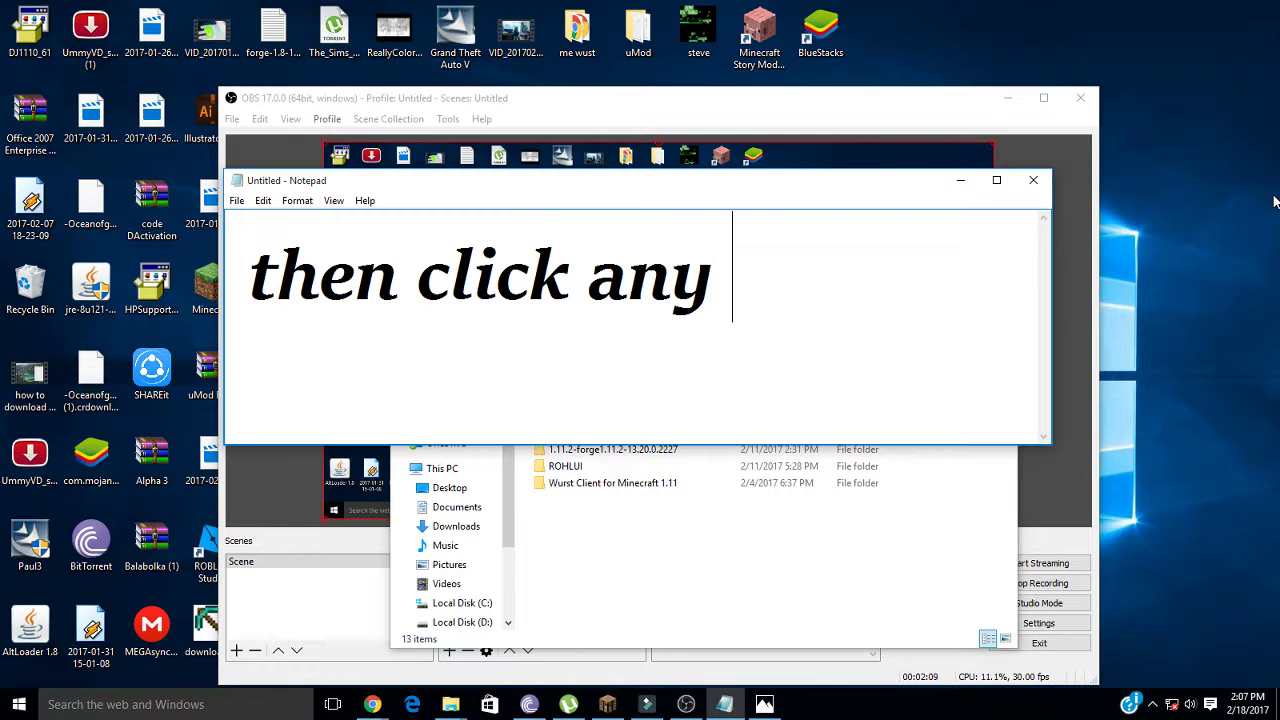
text(version)
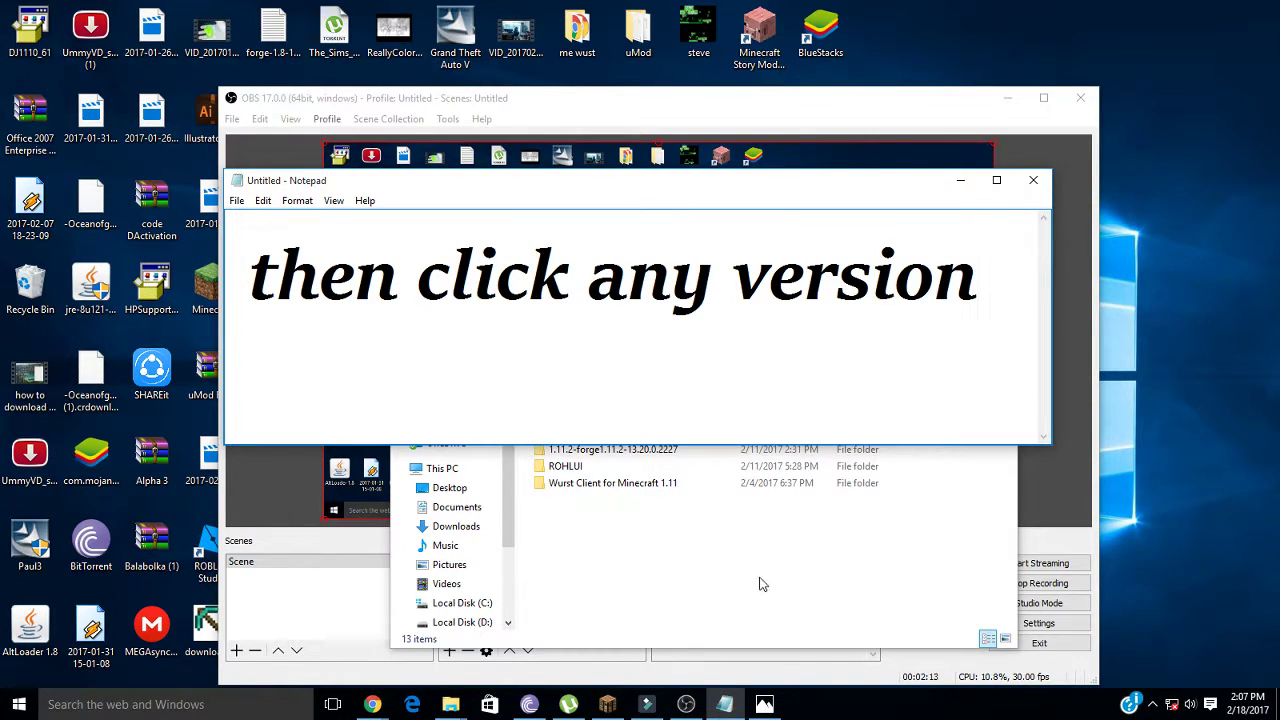
Replace the note's text with "am gonna create a new version" and clear it again.
key(ctrl+a)
text(am )
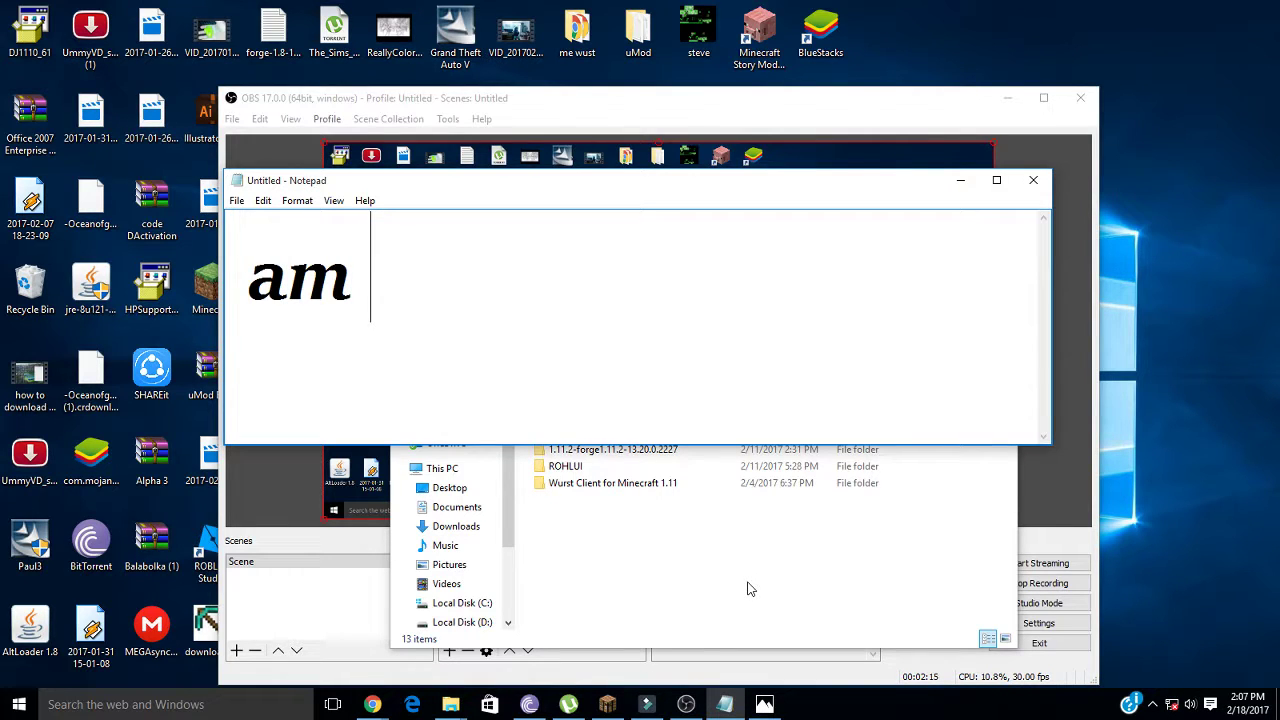
text(gonna cre)
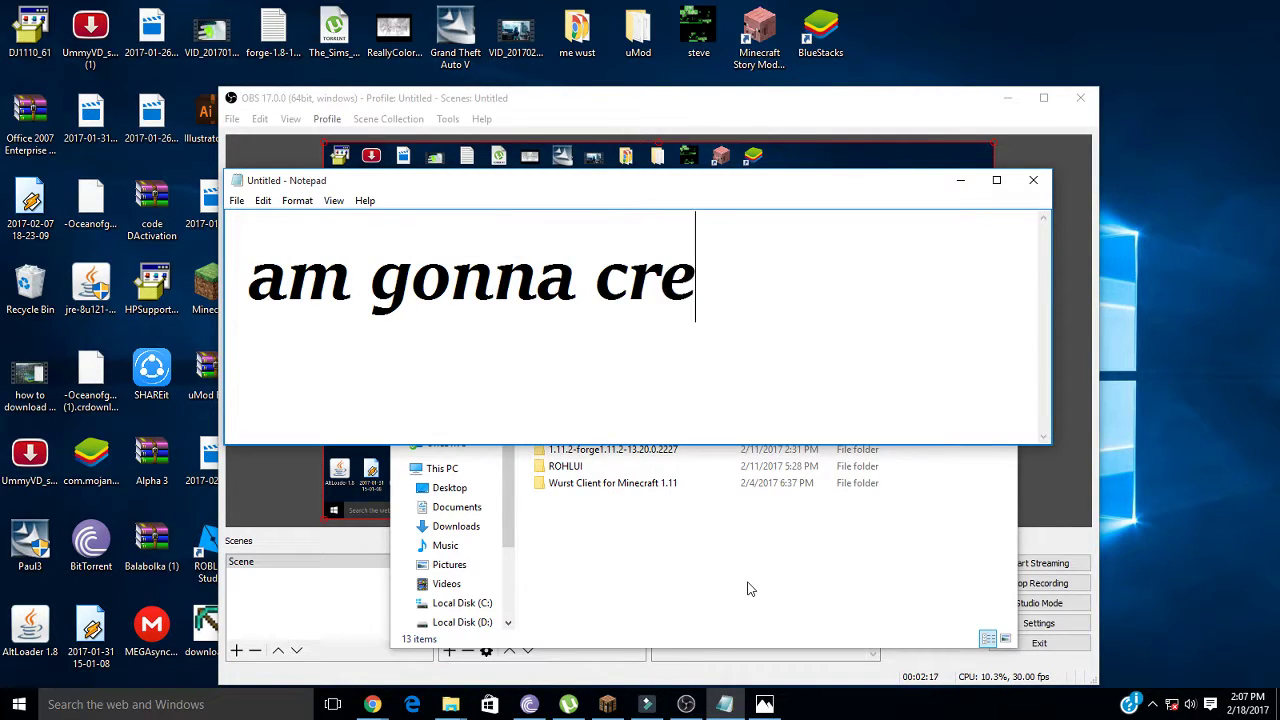
text(ate a new)
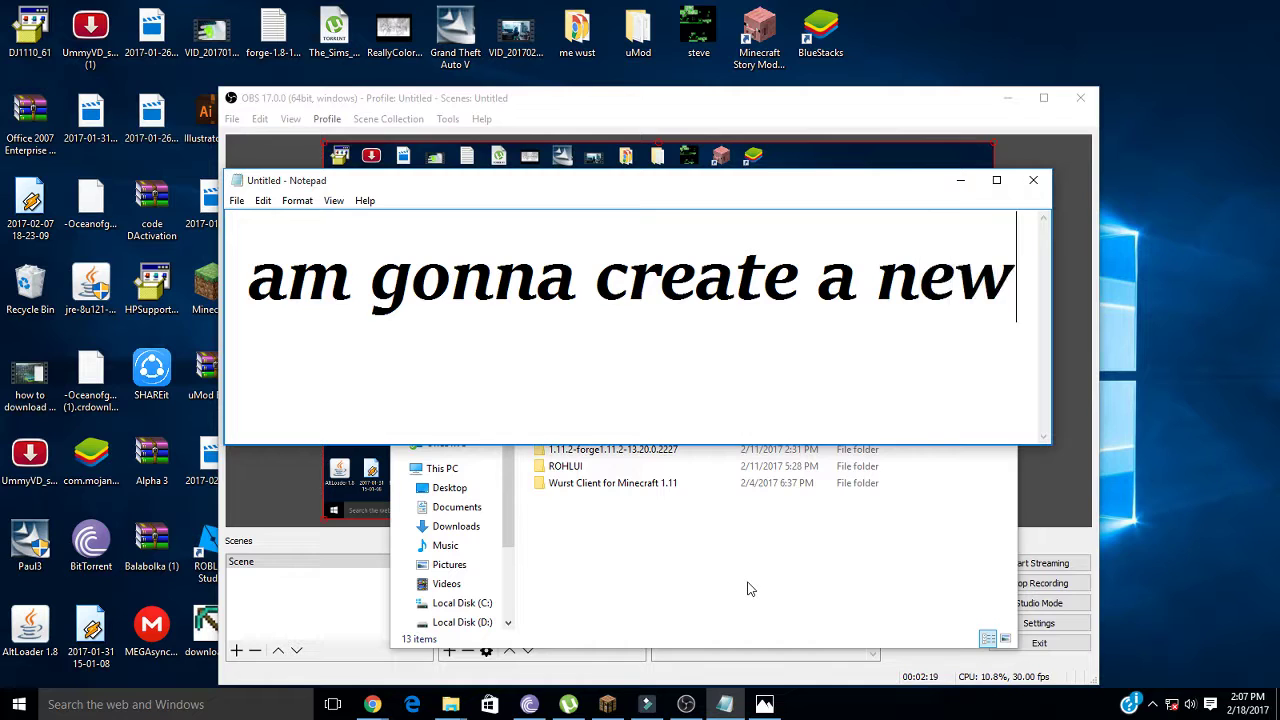
text( version)
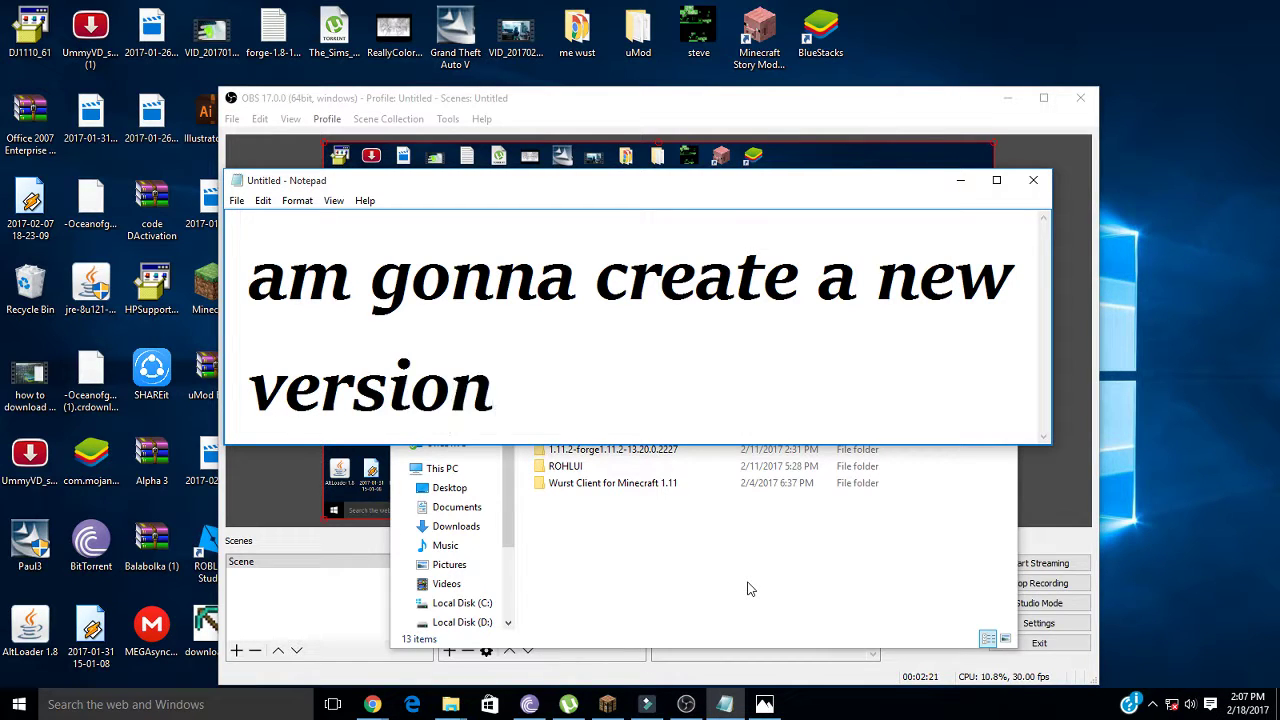
key(ctrl+a)
key(BackSpace)
Duplicate the 1.11.2 folder inside the versions folder.
click(751, 600)
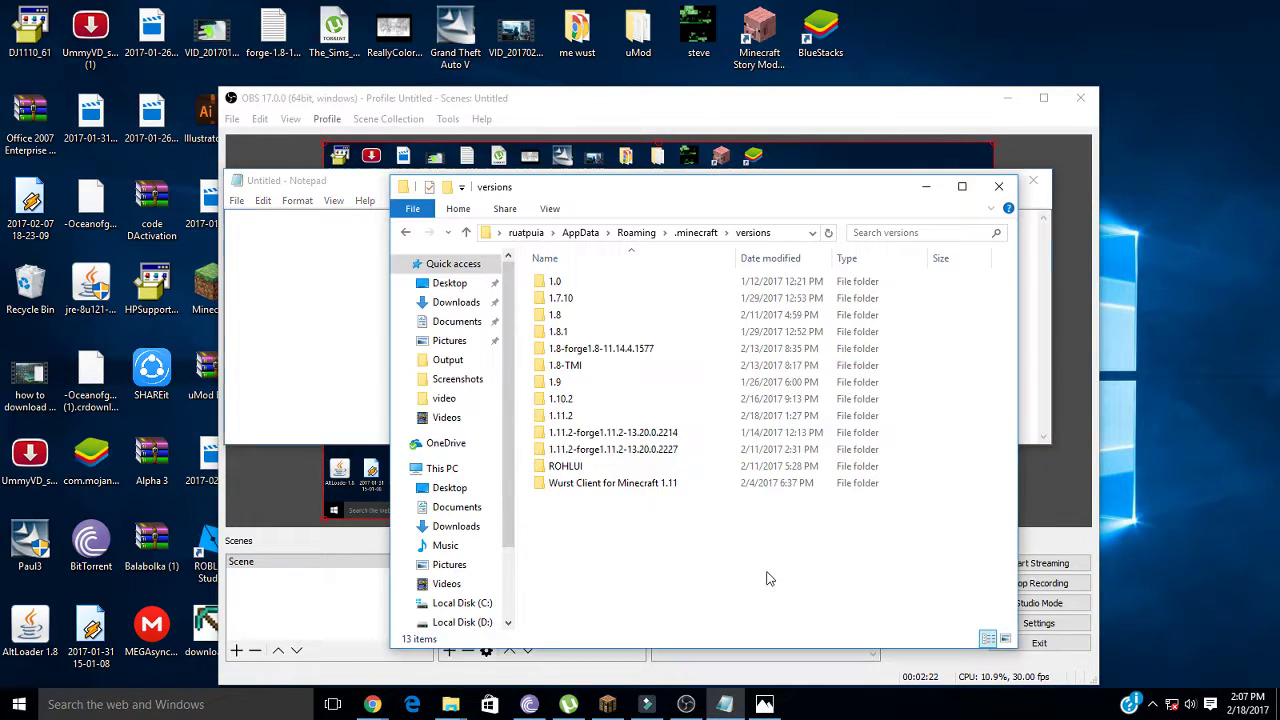
click(618, 414)
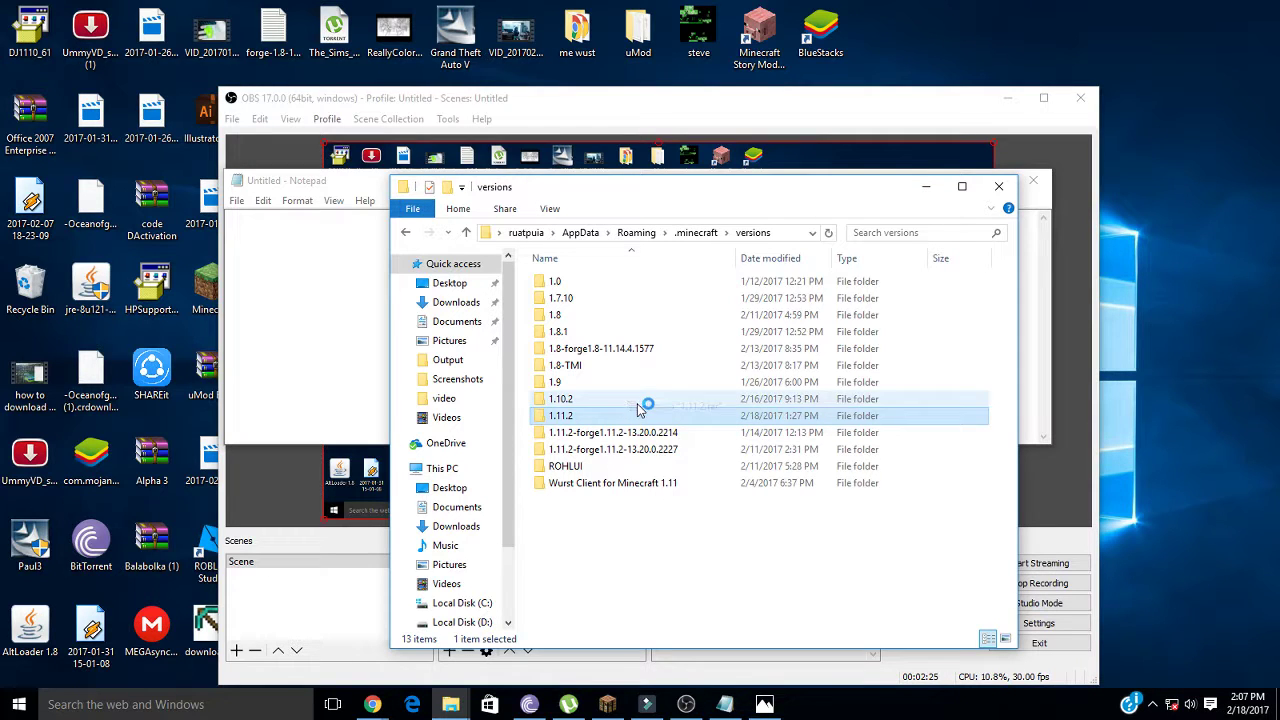
right_click(640, 413)
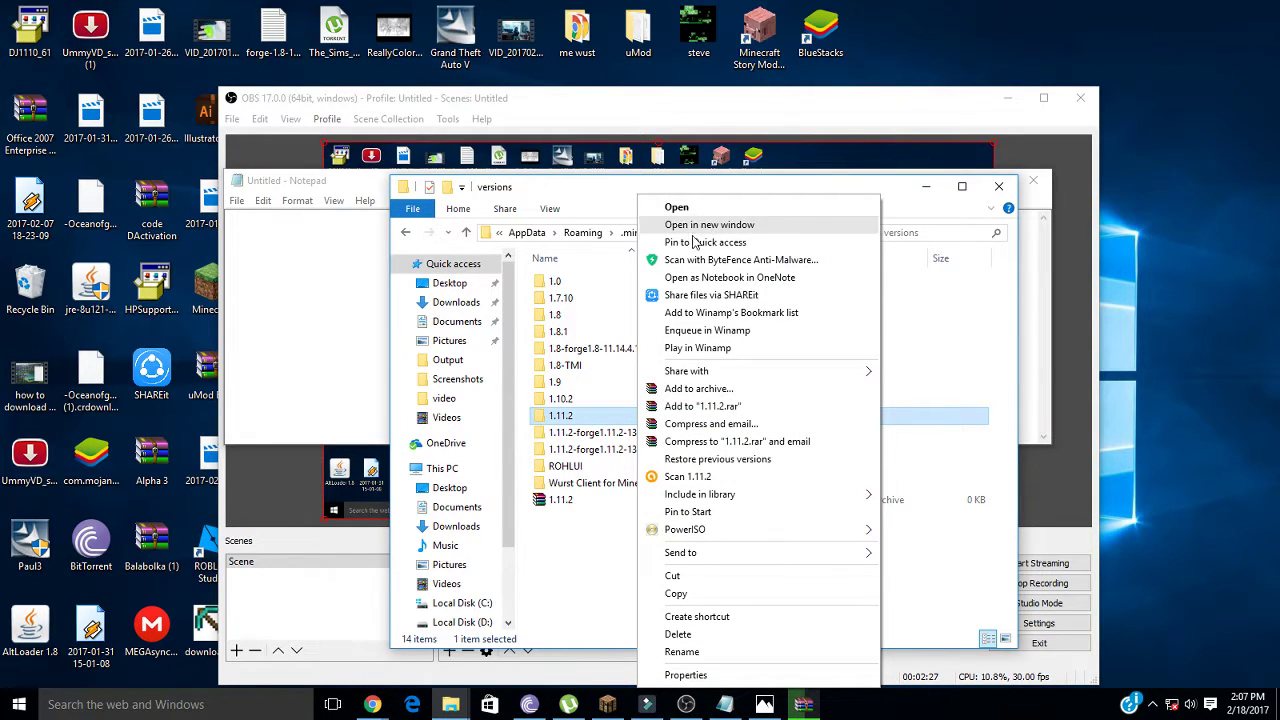
click(738, 593)
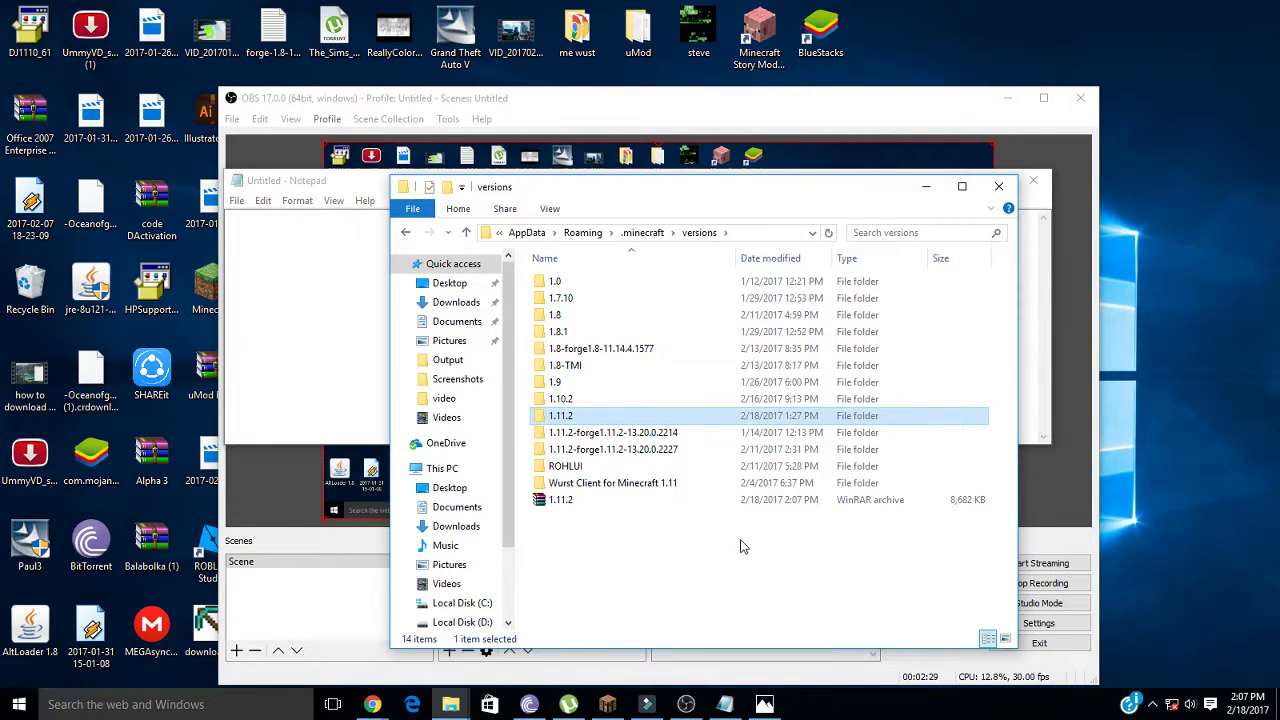
key(ctrl+v)
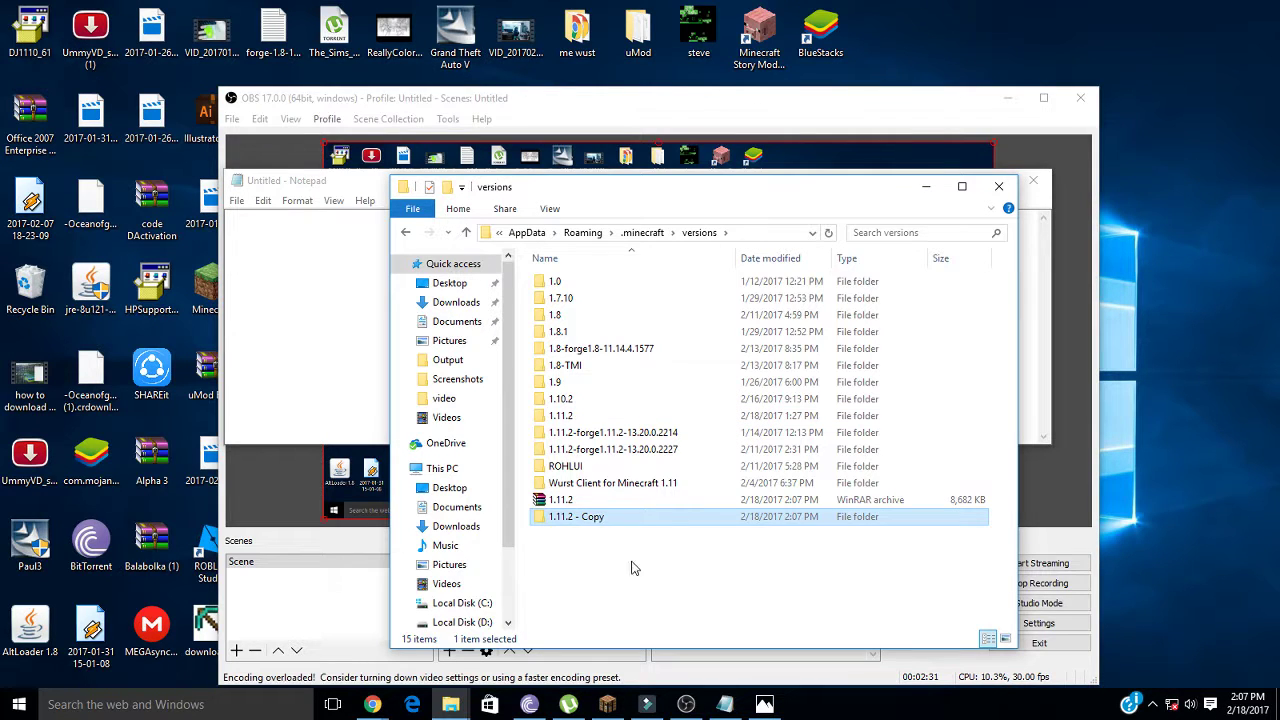
Rename the copied 1.11.2 folder as TheGamingXD1234.
right_click(630, 529)
click(674, 480)
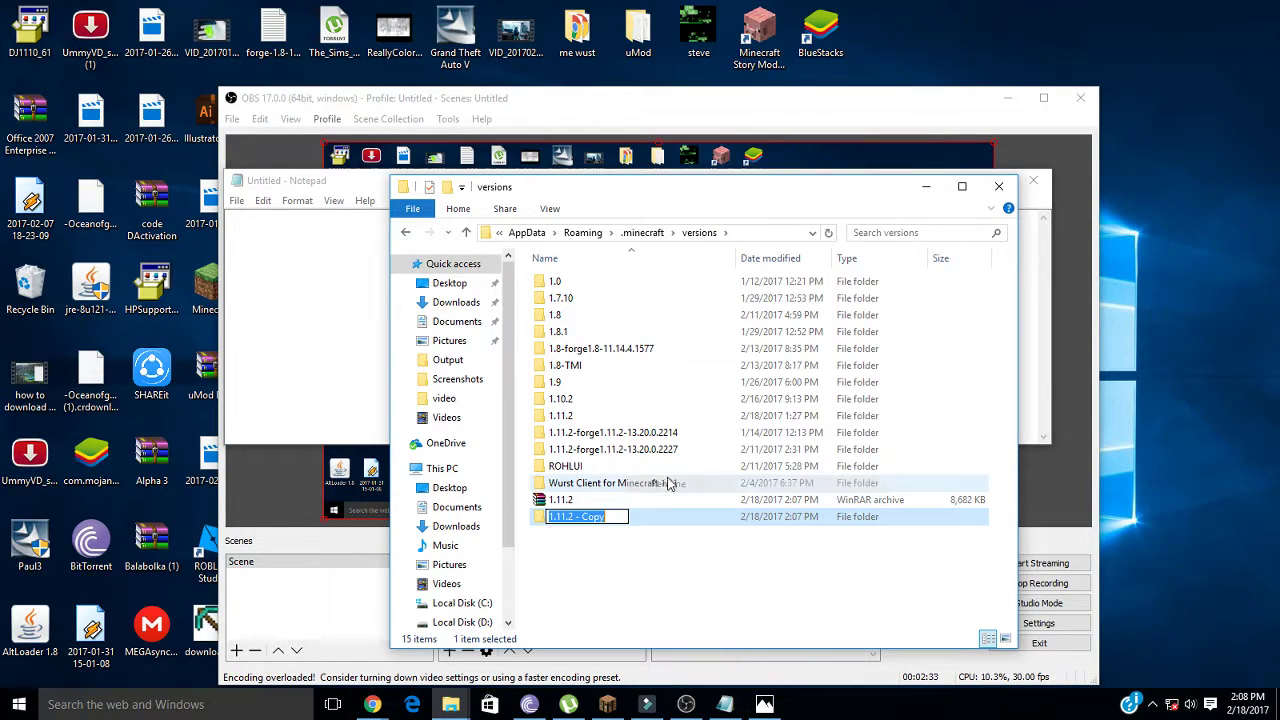
text(Thre)
key(BackSpace)
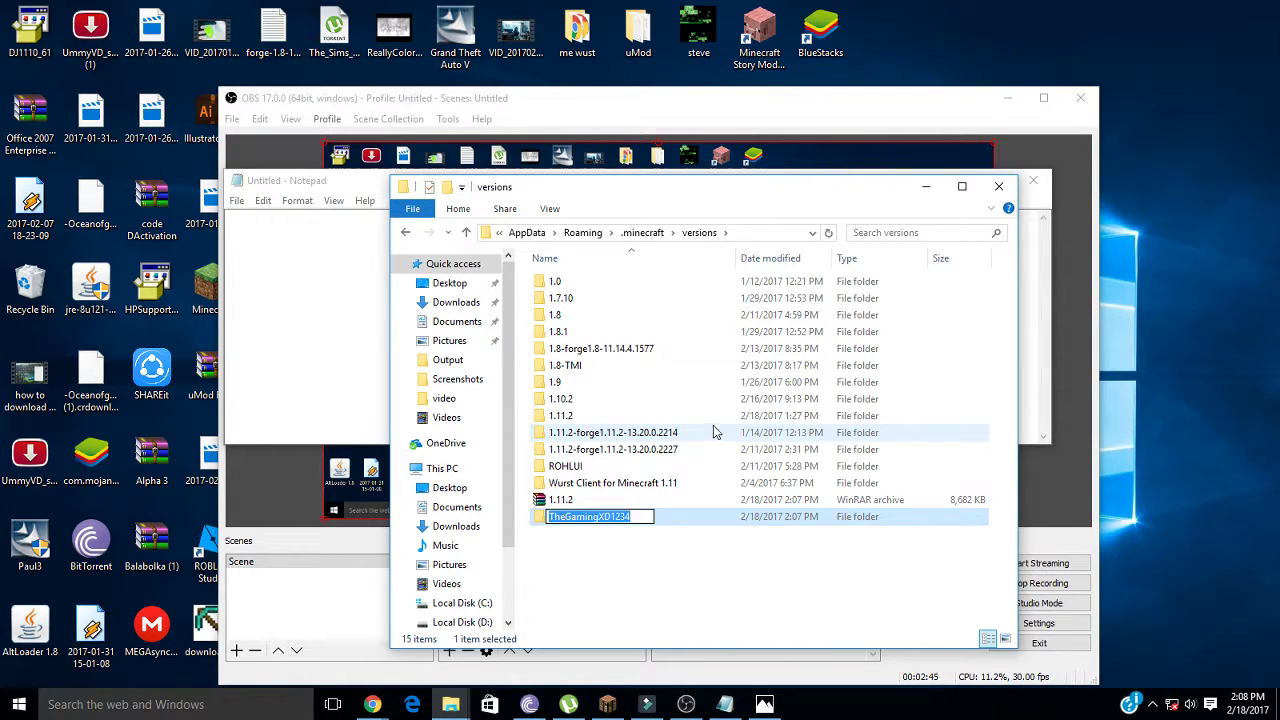
click(714, 521)
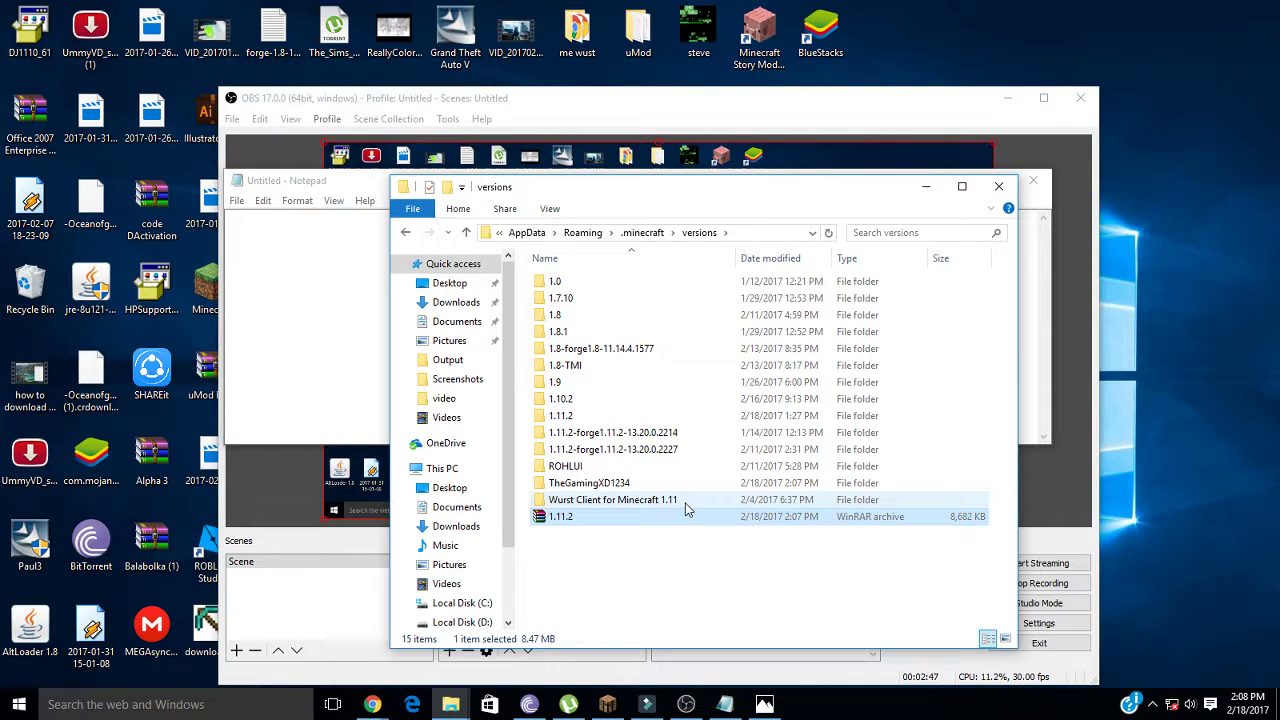
Open the TheGamingXD1234 version folder and rename its 1.11.2 jar and JSON files together as TheGamingXD1234.
double_click(677, 486)
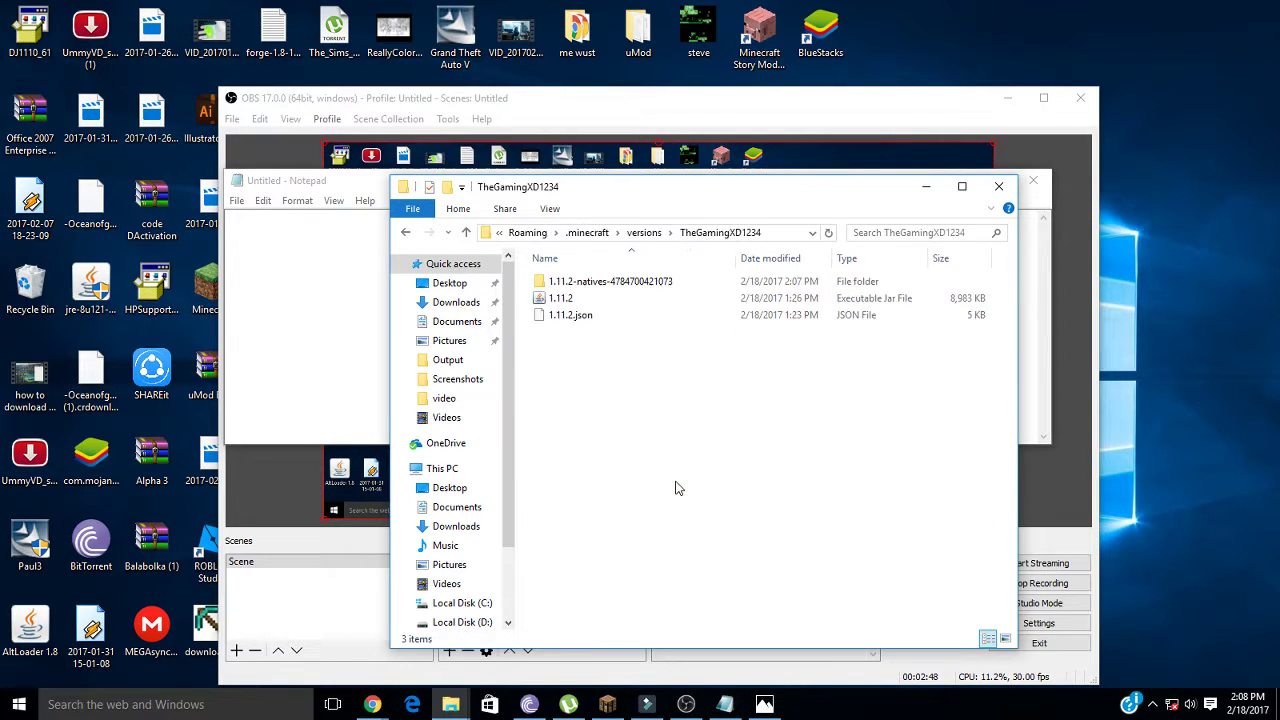
right_click(672, 299)
click(773, 607)
click(726, 502)
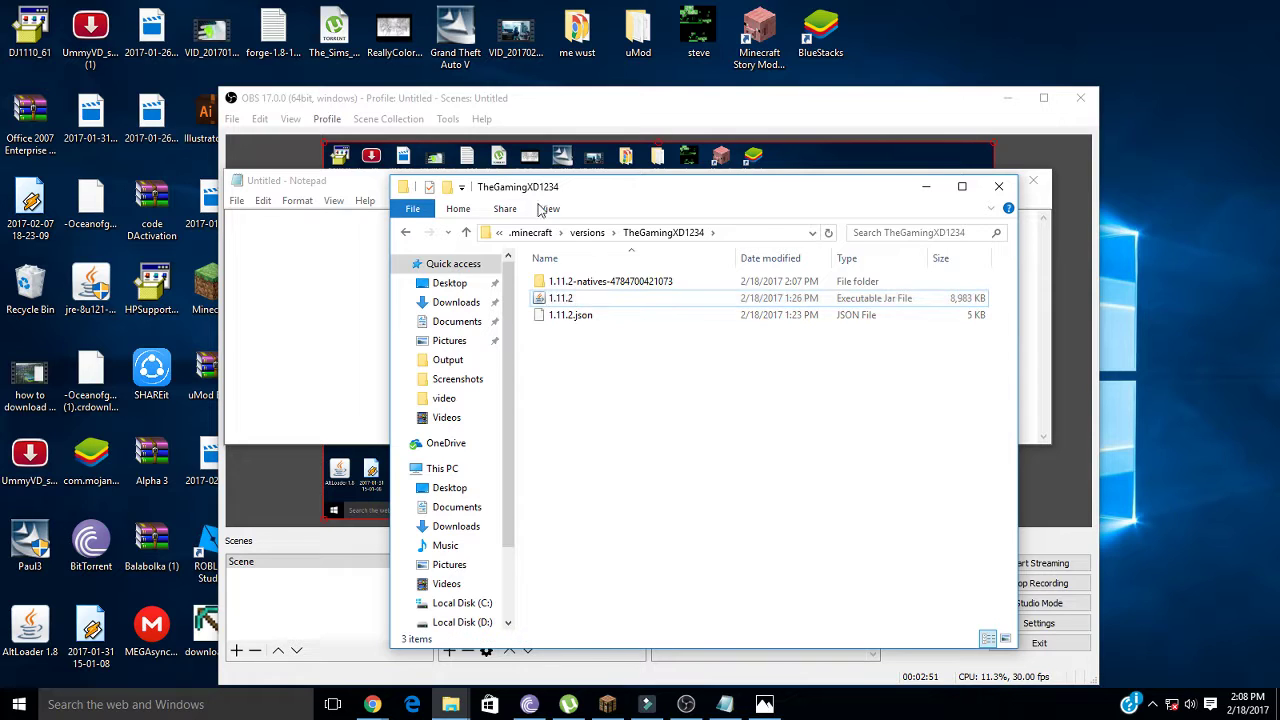
drag(571, 414, 576, 306)
right_click(576, 306)
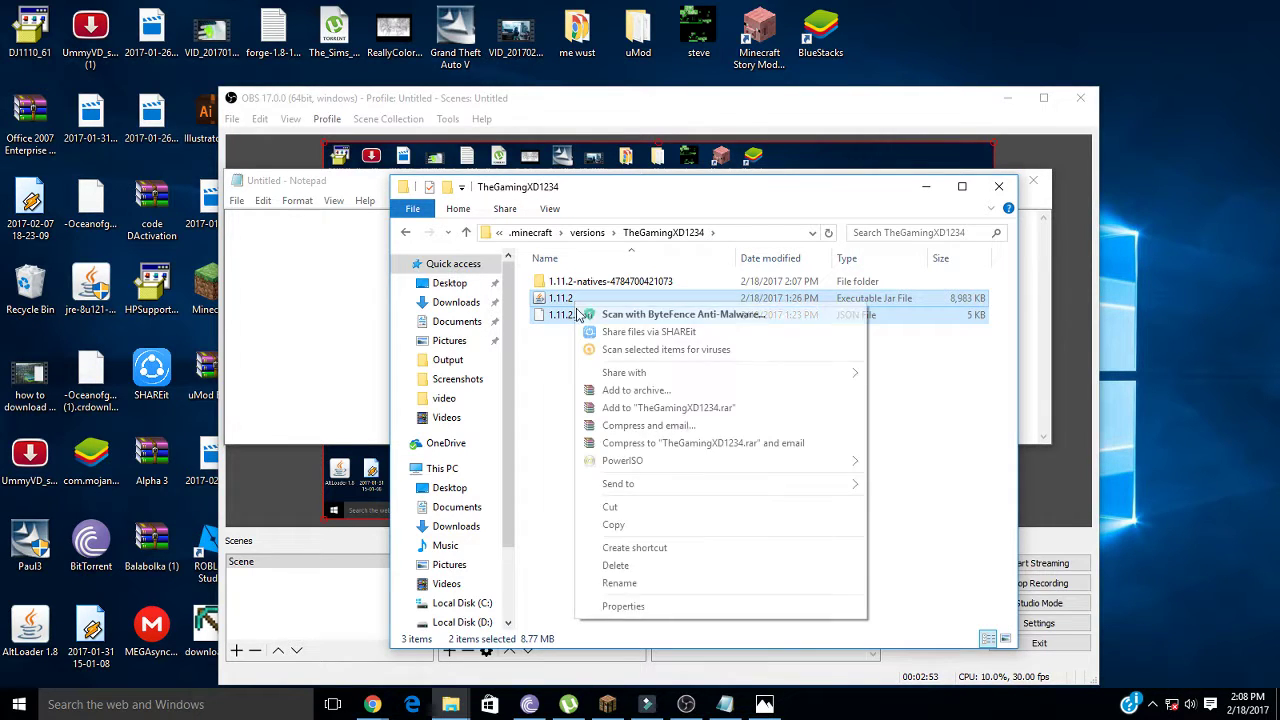
click(666, 585)
text(TheGamingXD1234)
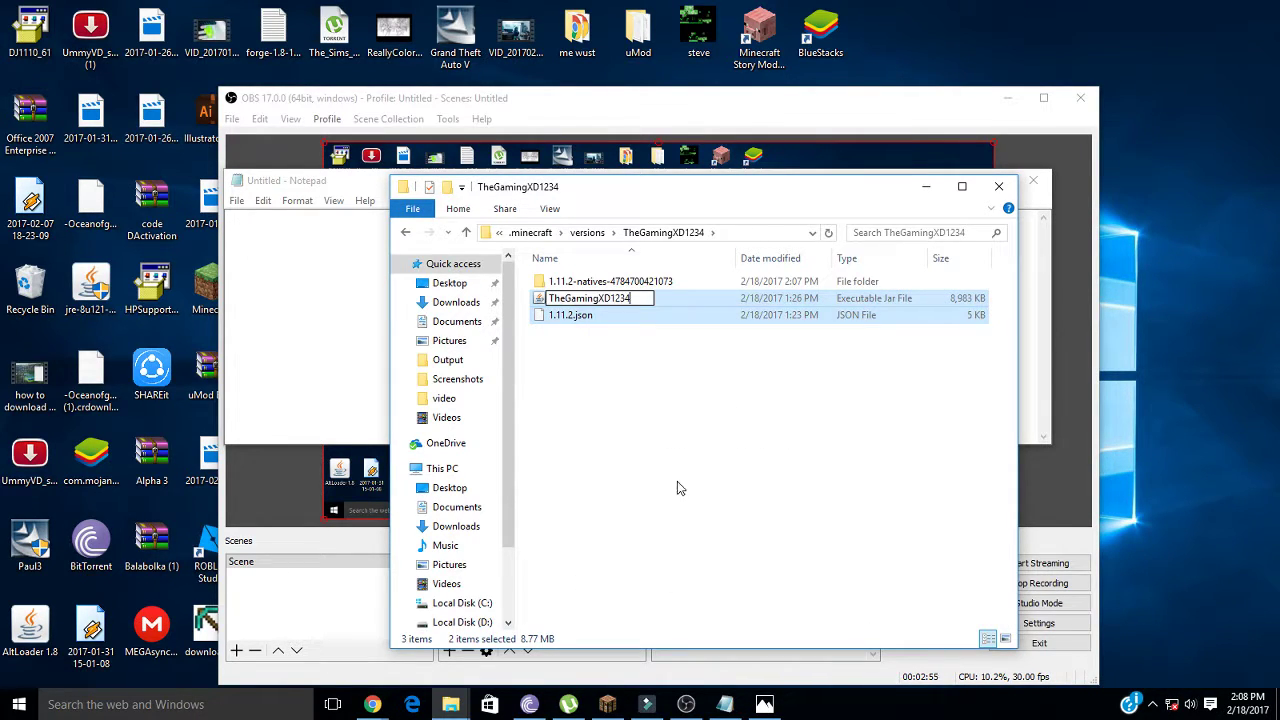
click(688, 496)
Replace the 1.11.2 prefix in the natives folder's name with TheGamingXD1234, keeping the rest of the name.
click(566, 281)
right_click(566, 281)
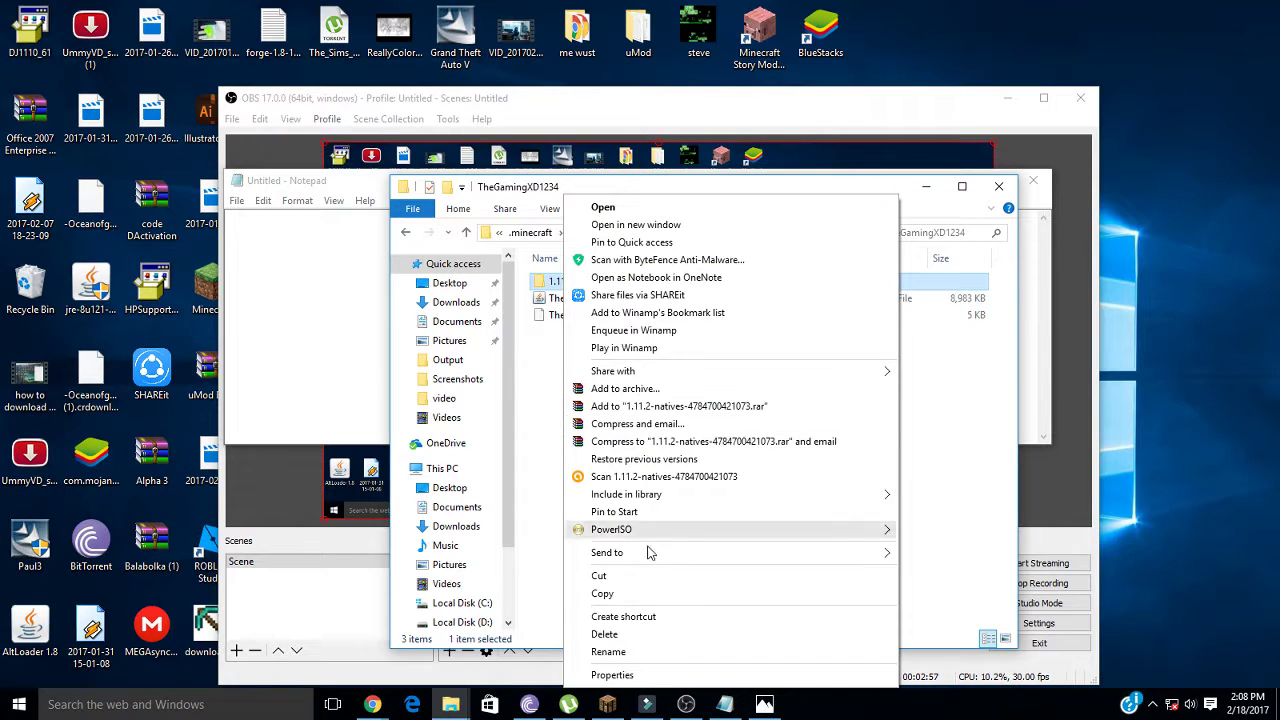
click(608, 652)
key(End)
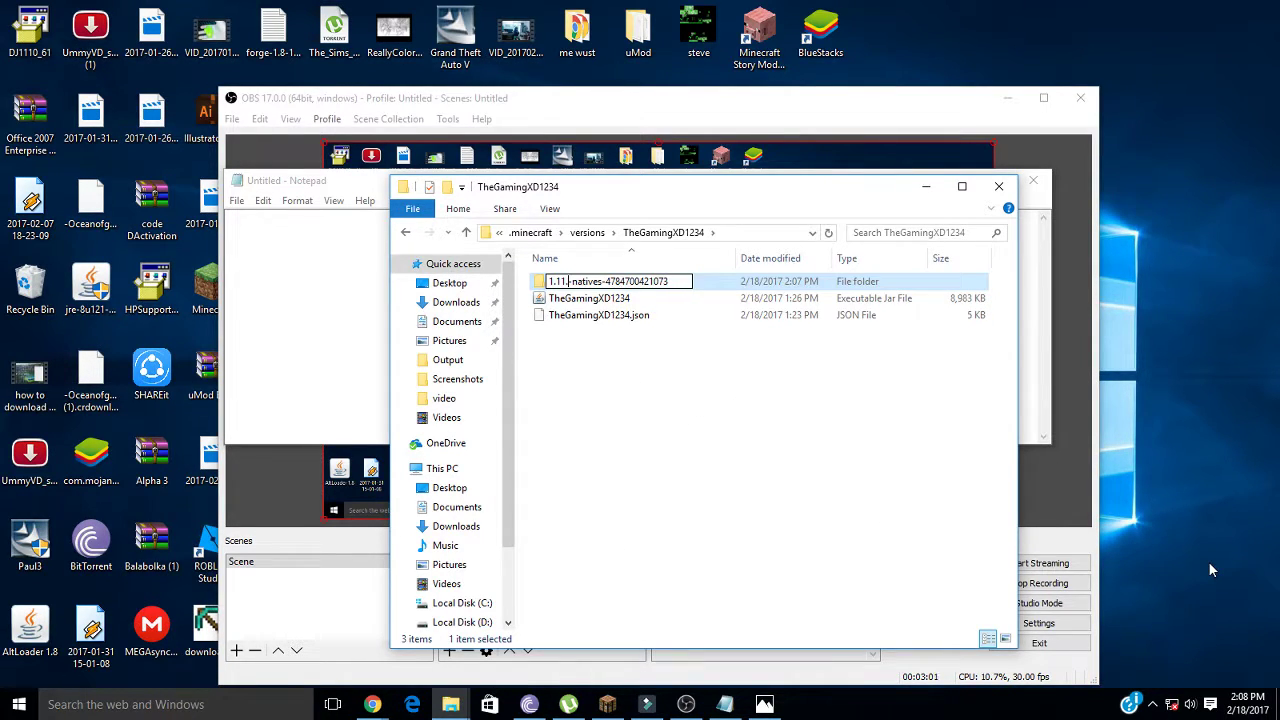
text(TheGamingXD1234)
click(573, 349)
Open TheGamingXD1234.json with Notepad, making it the standard program for .json files.
click(575, 315)
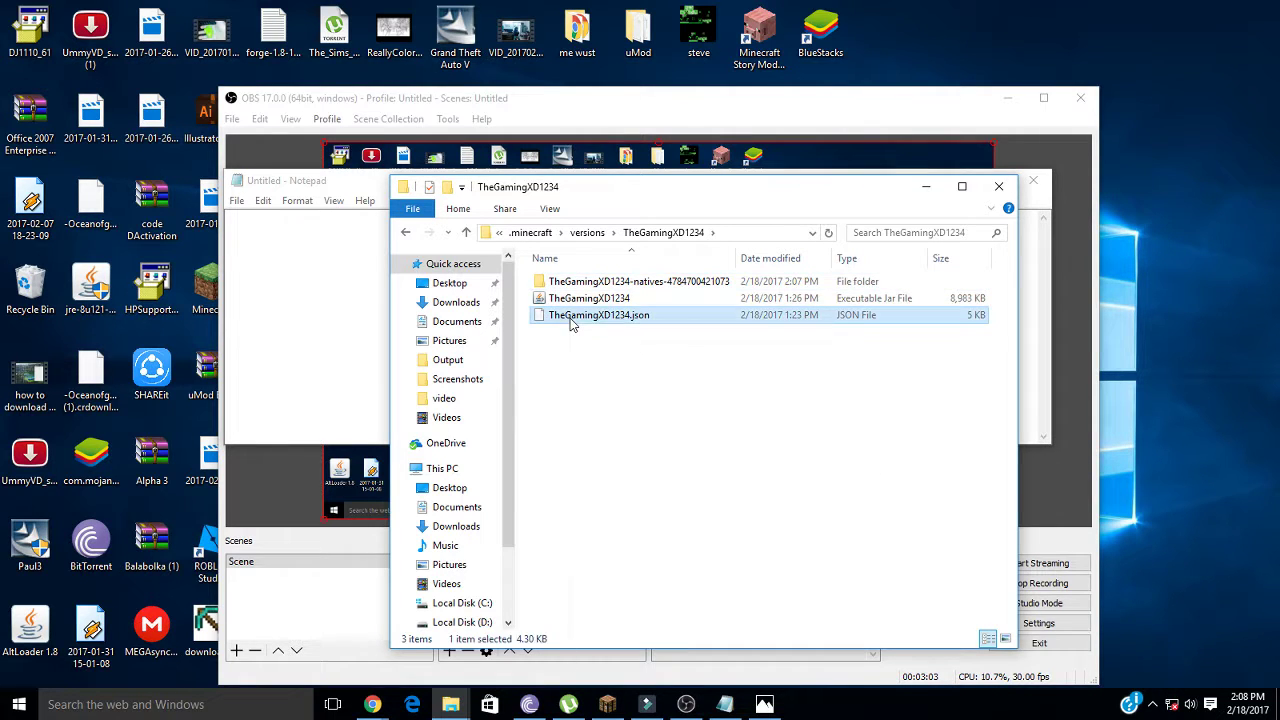
right_click(572, 318)
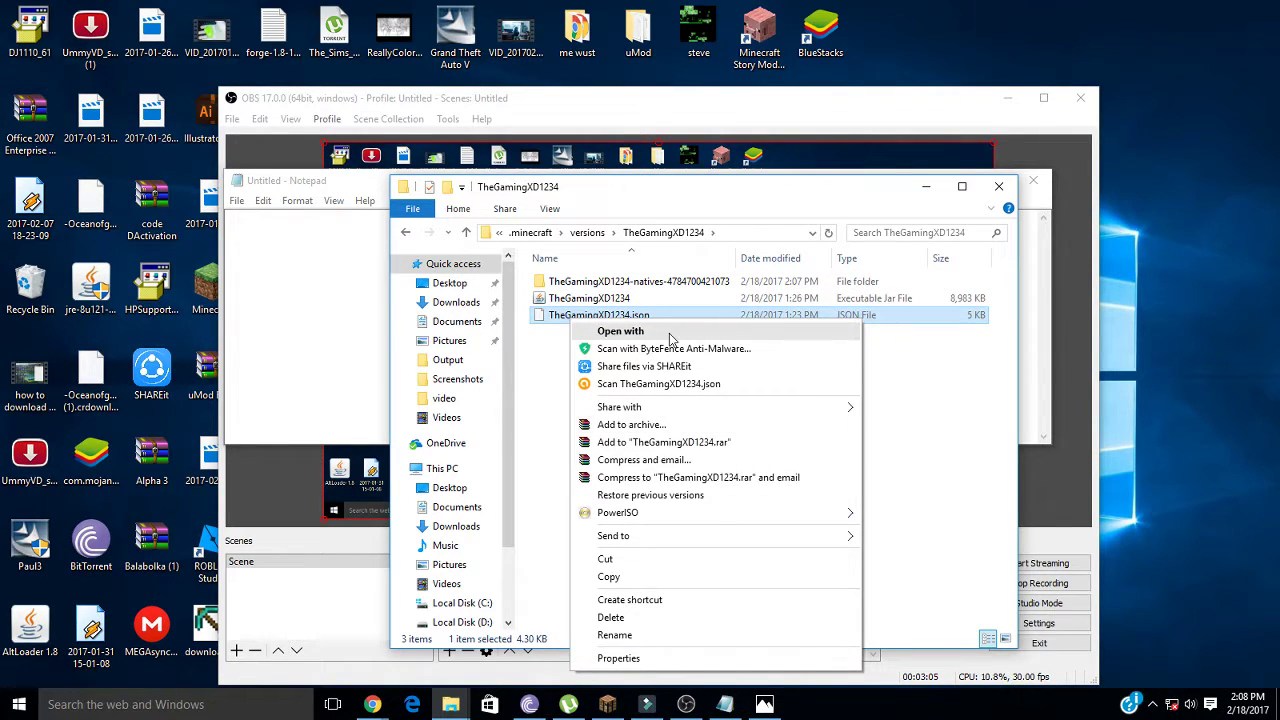
click(680, 331)
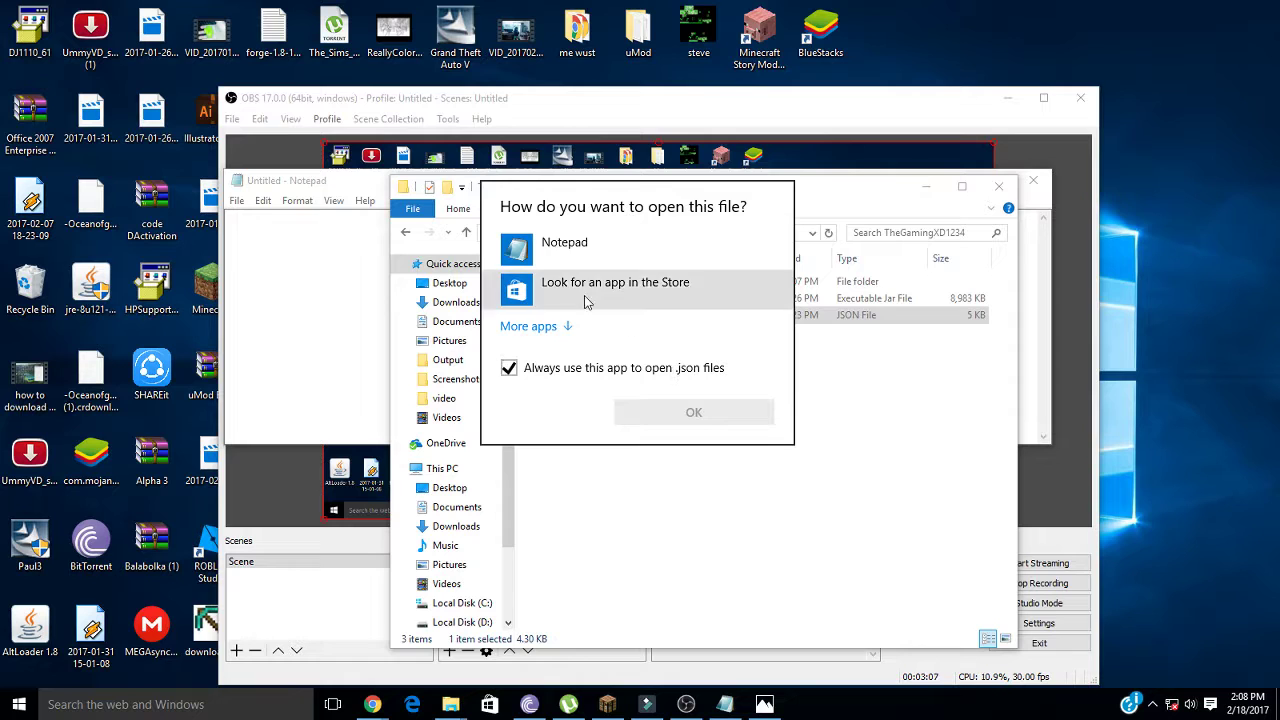
click(648, 410)
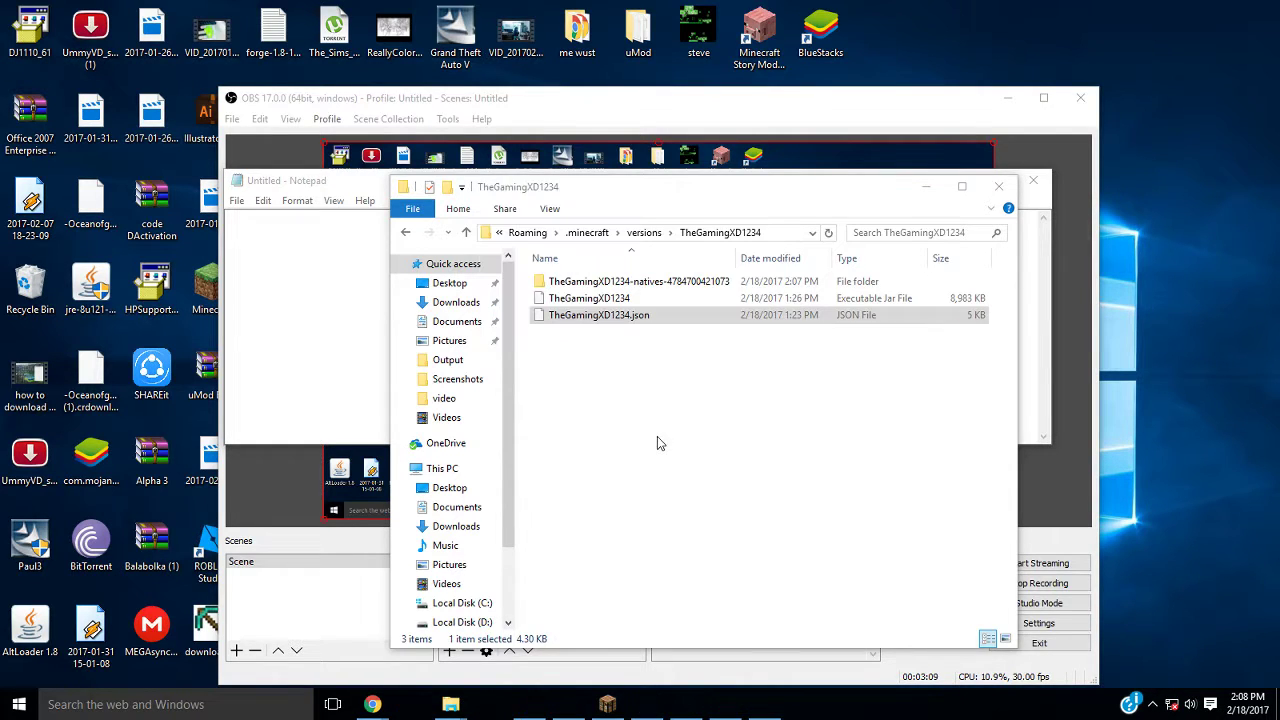
click(613, 248)
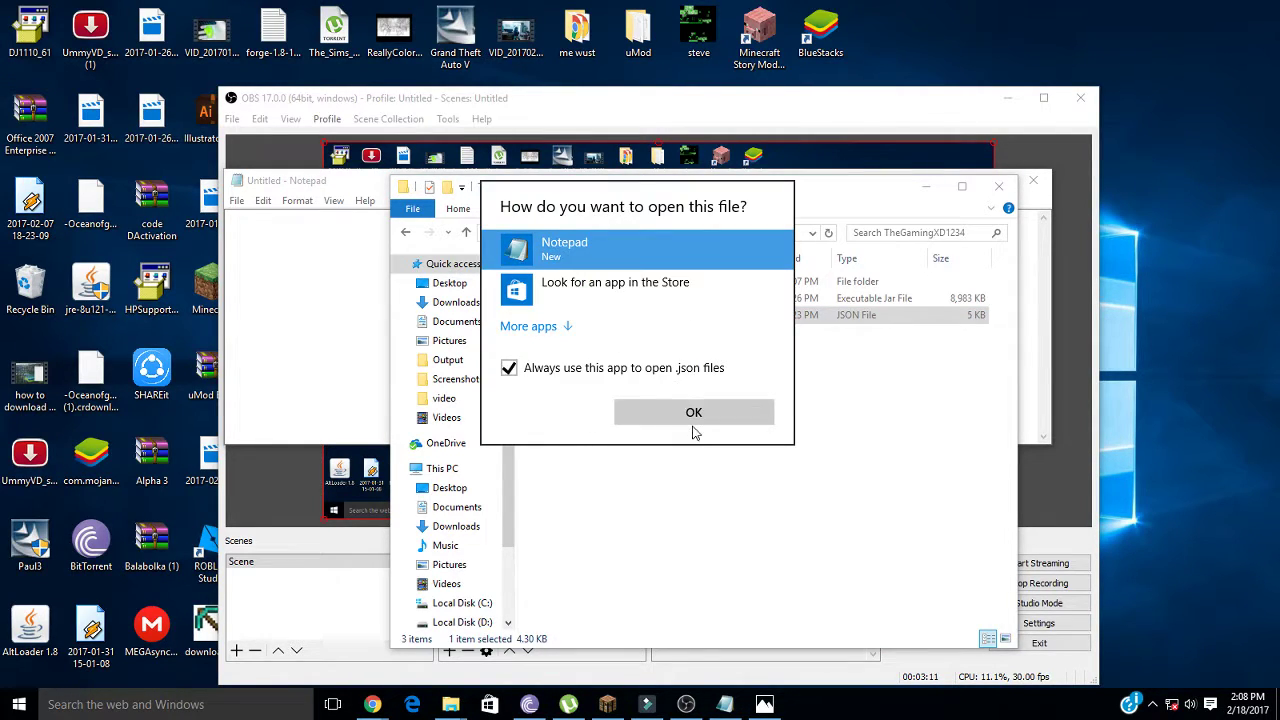
click(692, 422)
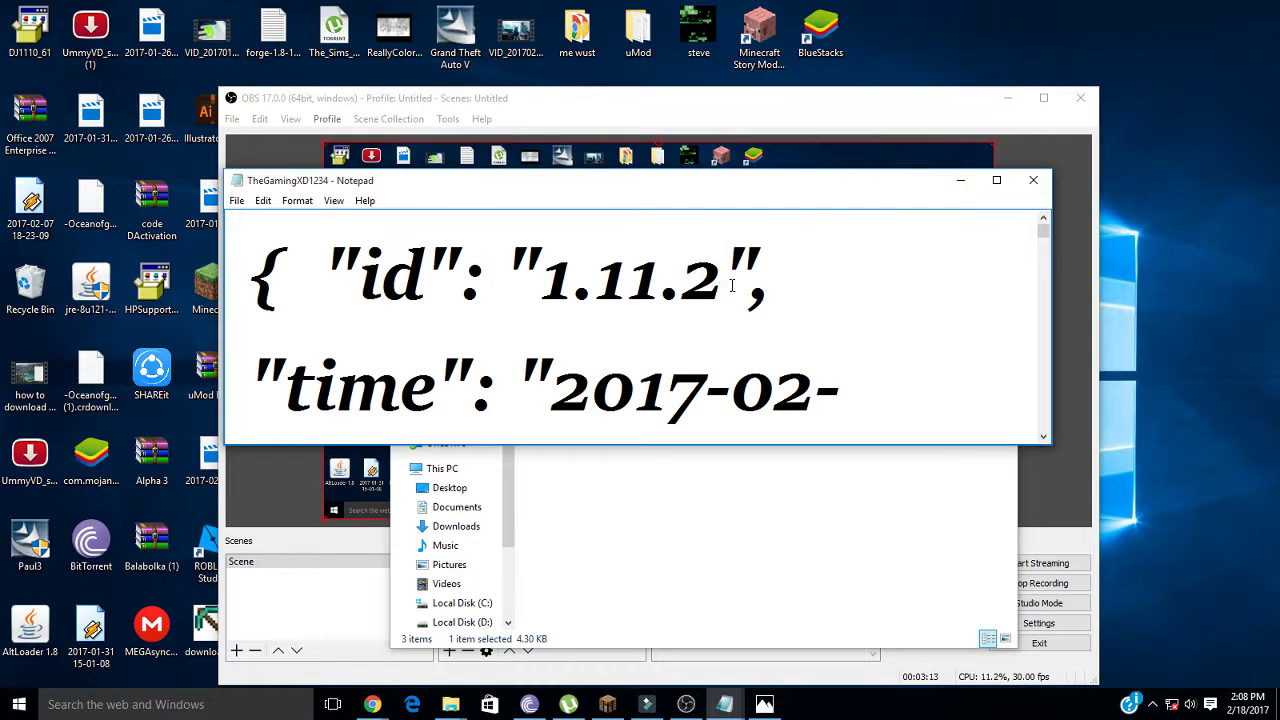
Change the "id" value in the JSON file to TheGamingXD1234, then close the file and save the changes.
drag(732, 285, 540, 285)
text(TheGamingXD1234)
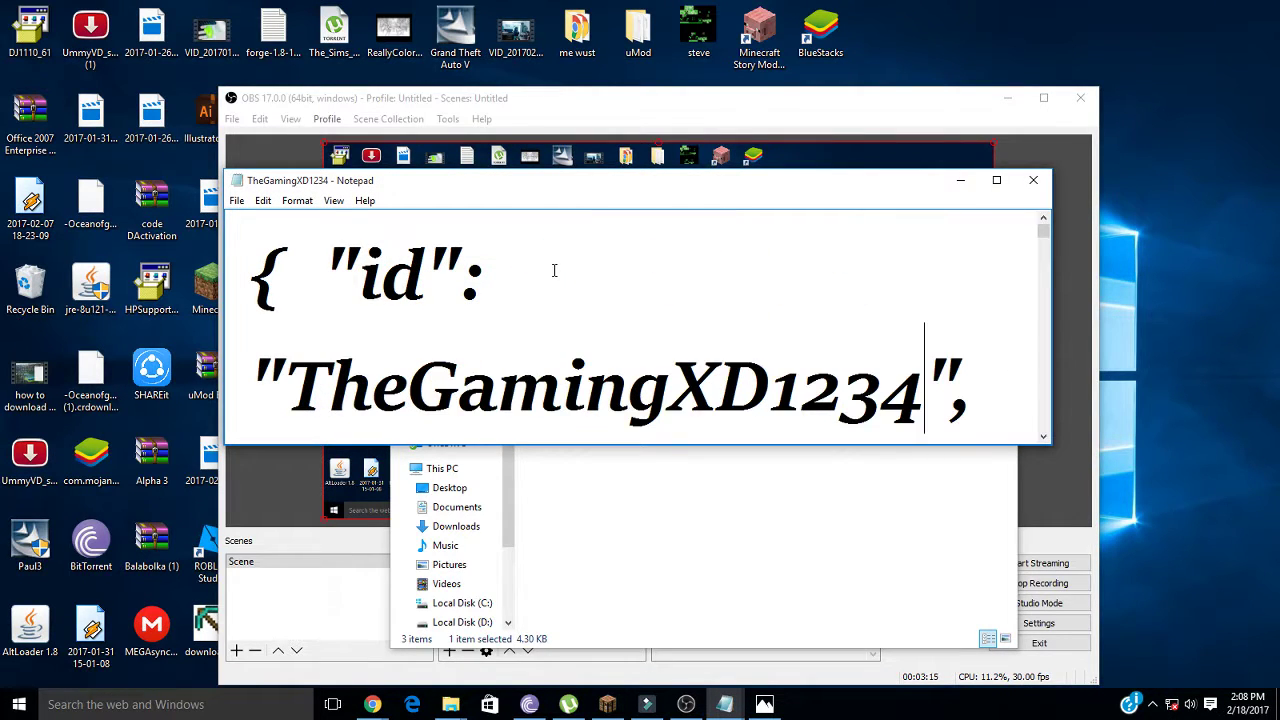
click(1033, 180)
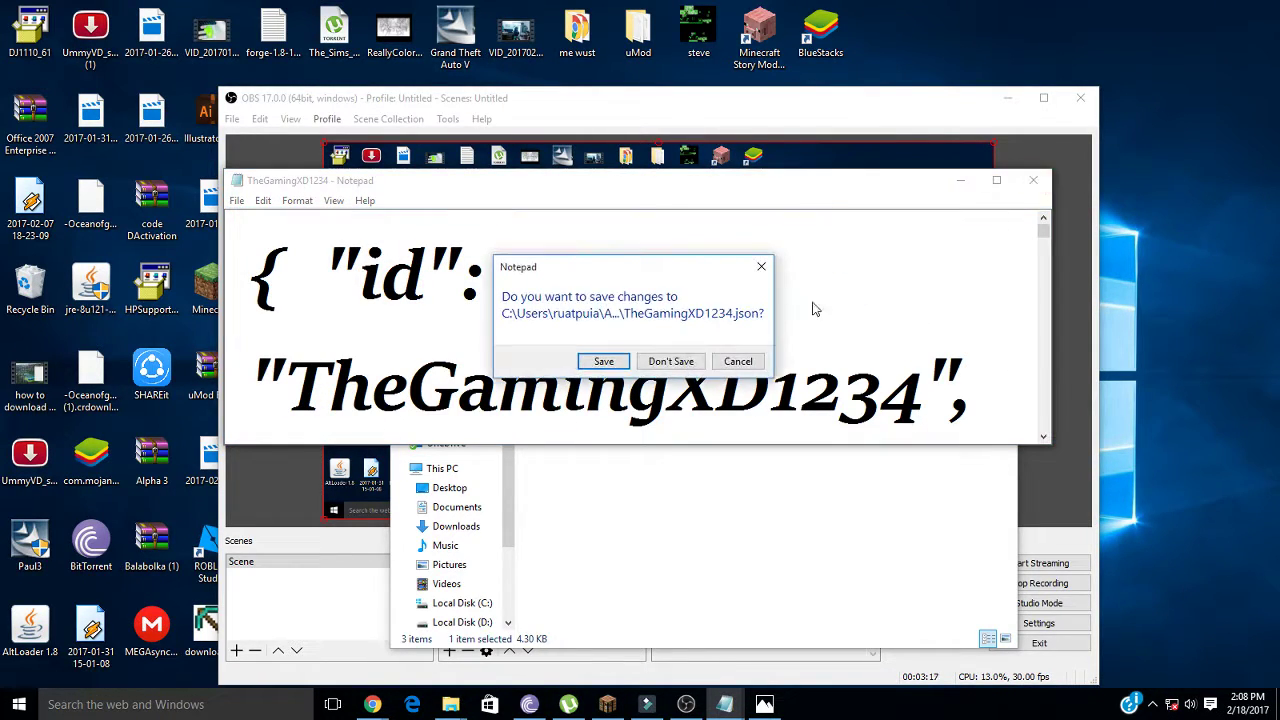
click(605, 362)
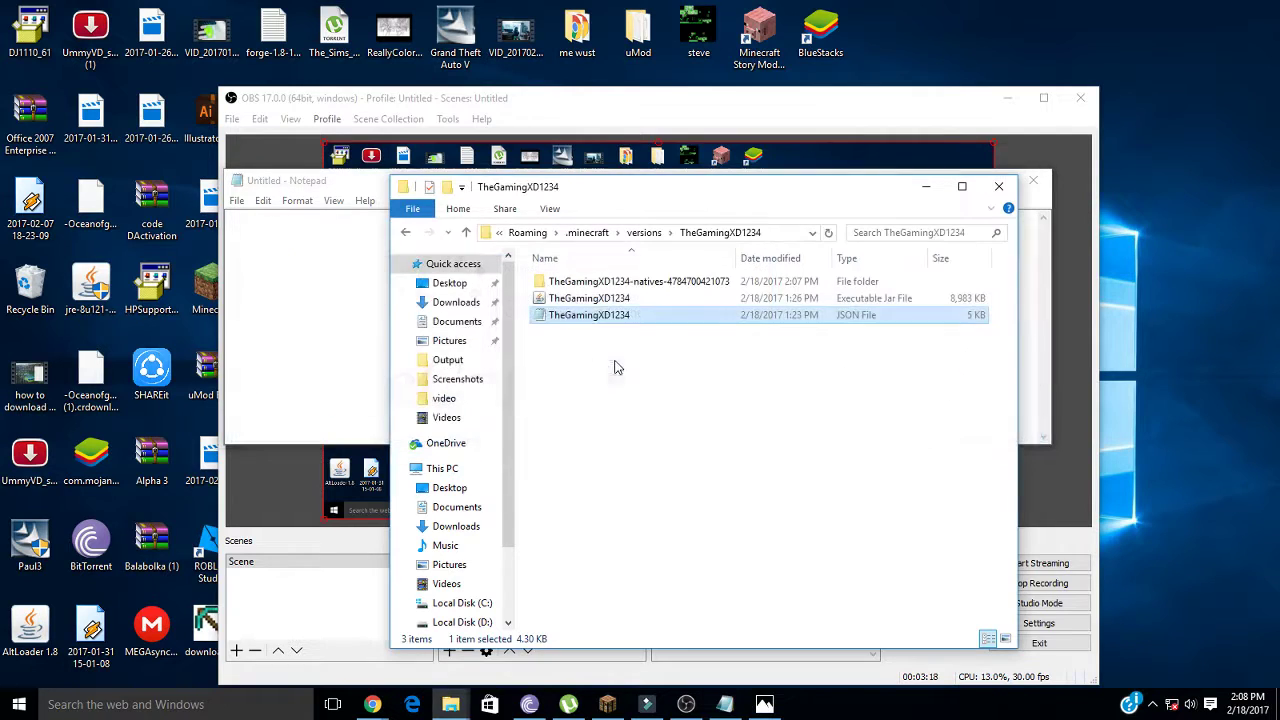
click(610, 298)
right_click(652, 300)
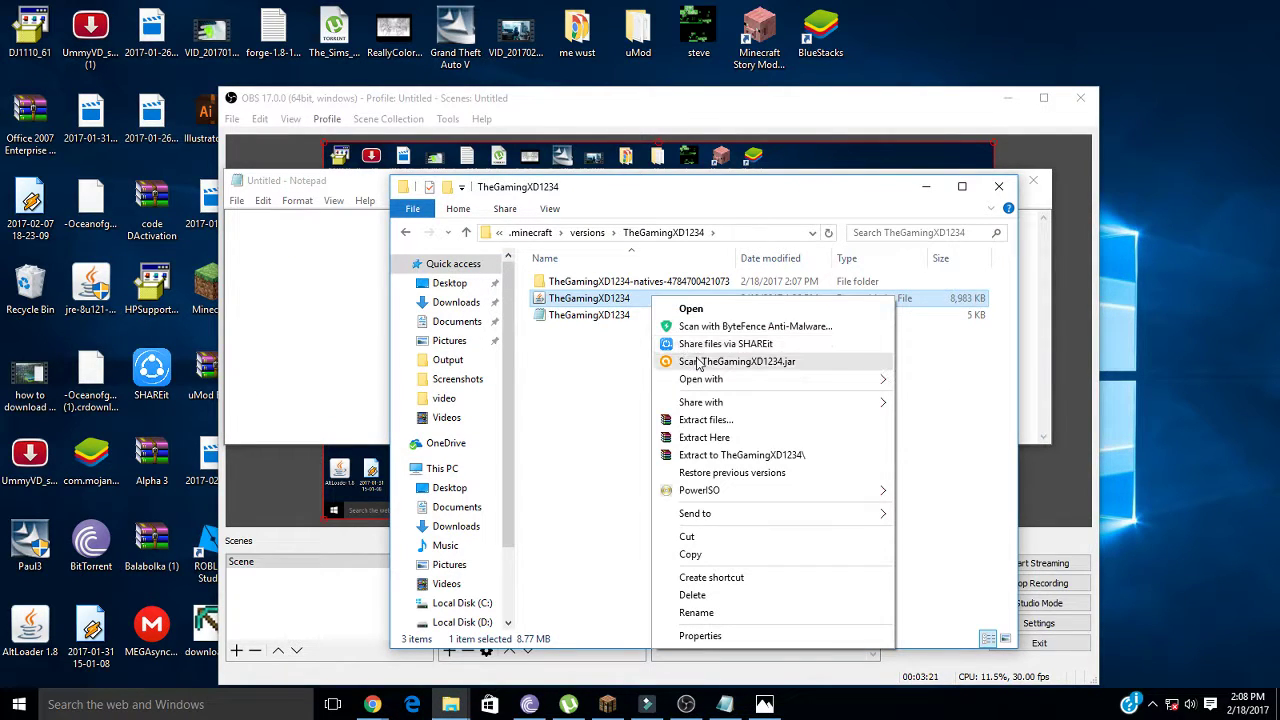
mouse_move(718, 384)
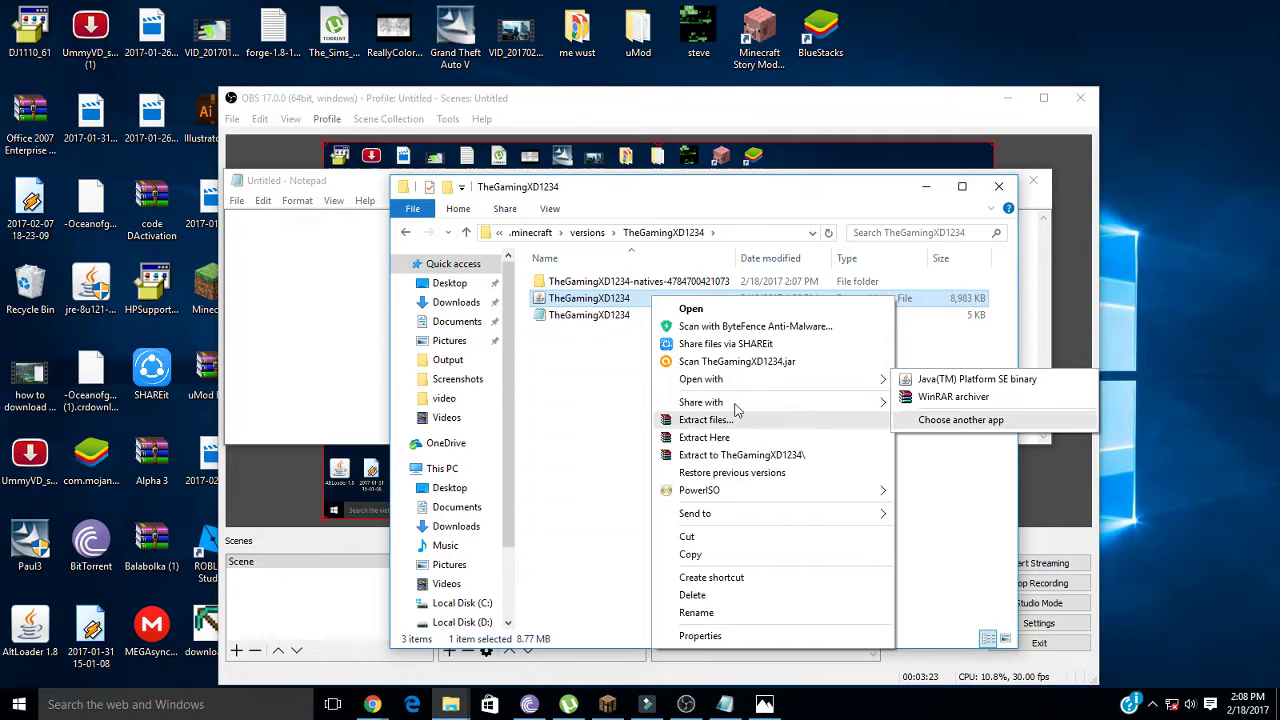
click(573, 389)
Write "now open the version with winrar" in the empty Notepad note.
click(349, 323)
text(now pr)
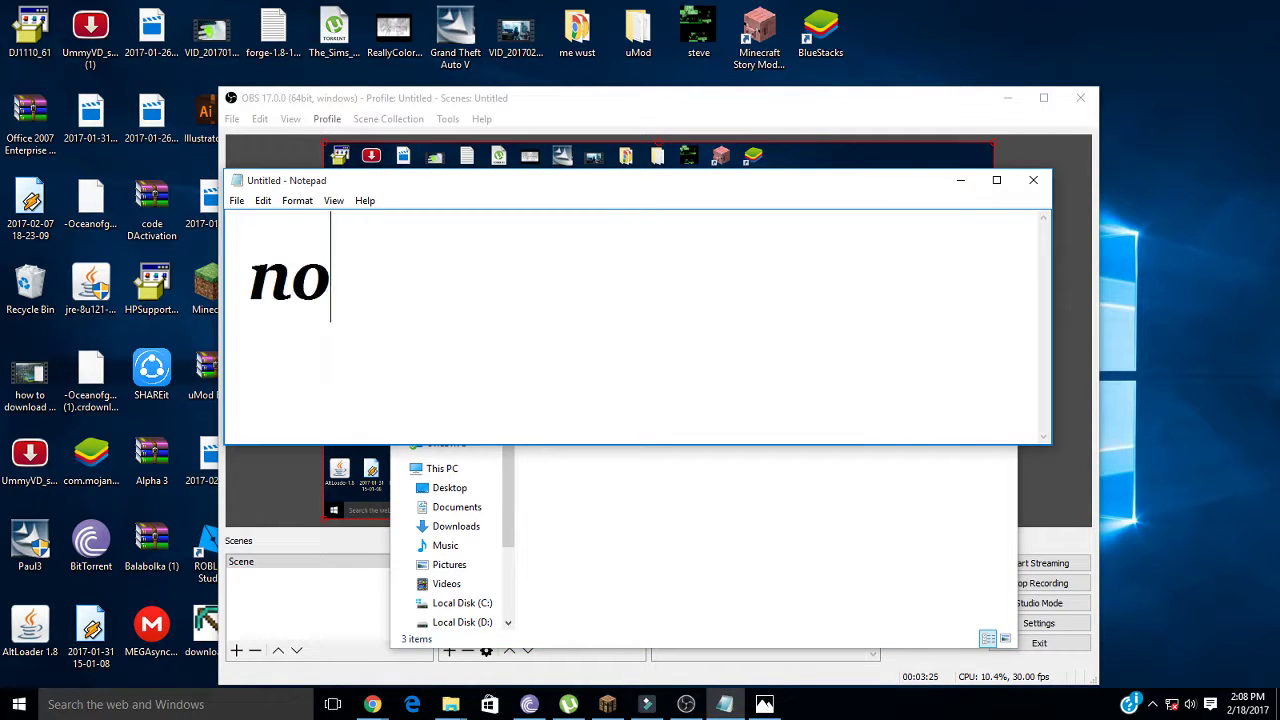
key(BackSpace)
key(BackSpace)
text(open)
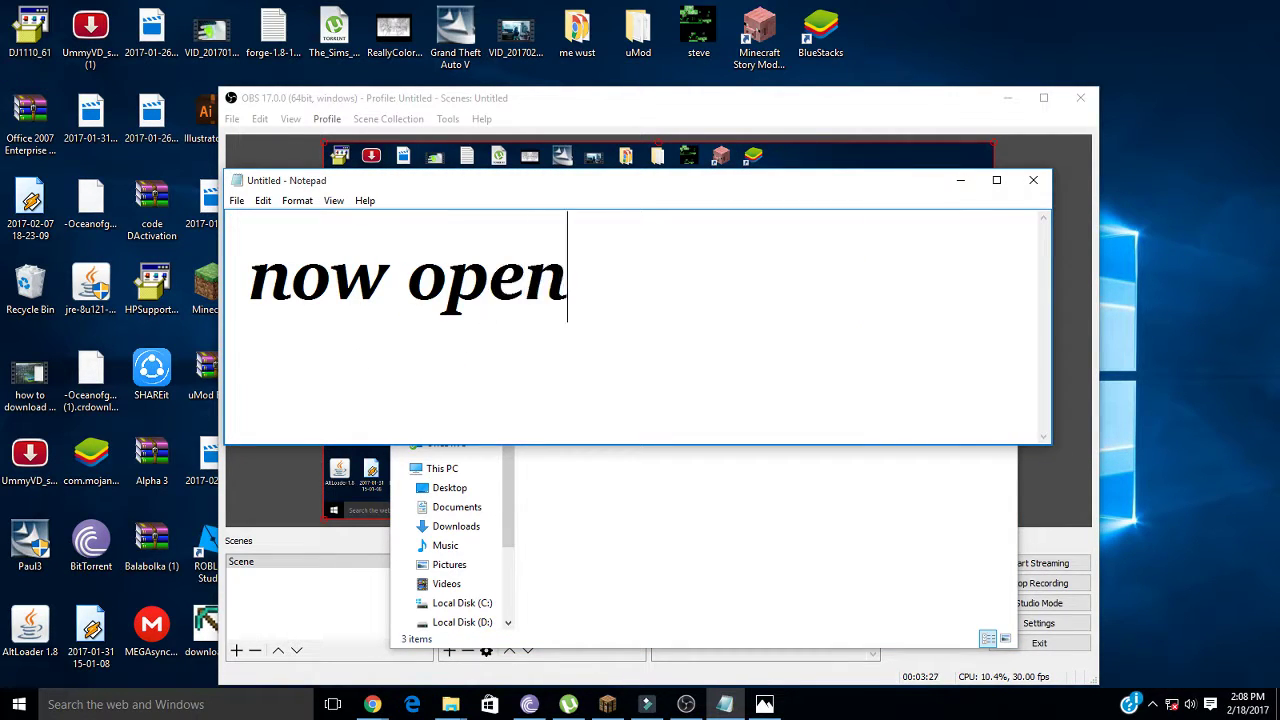
text( the vers)
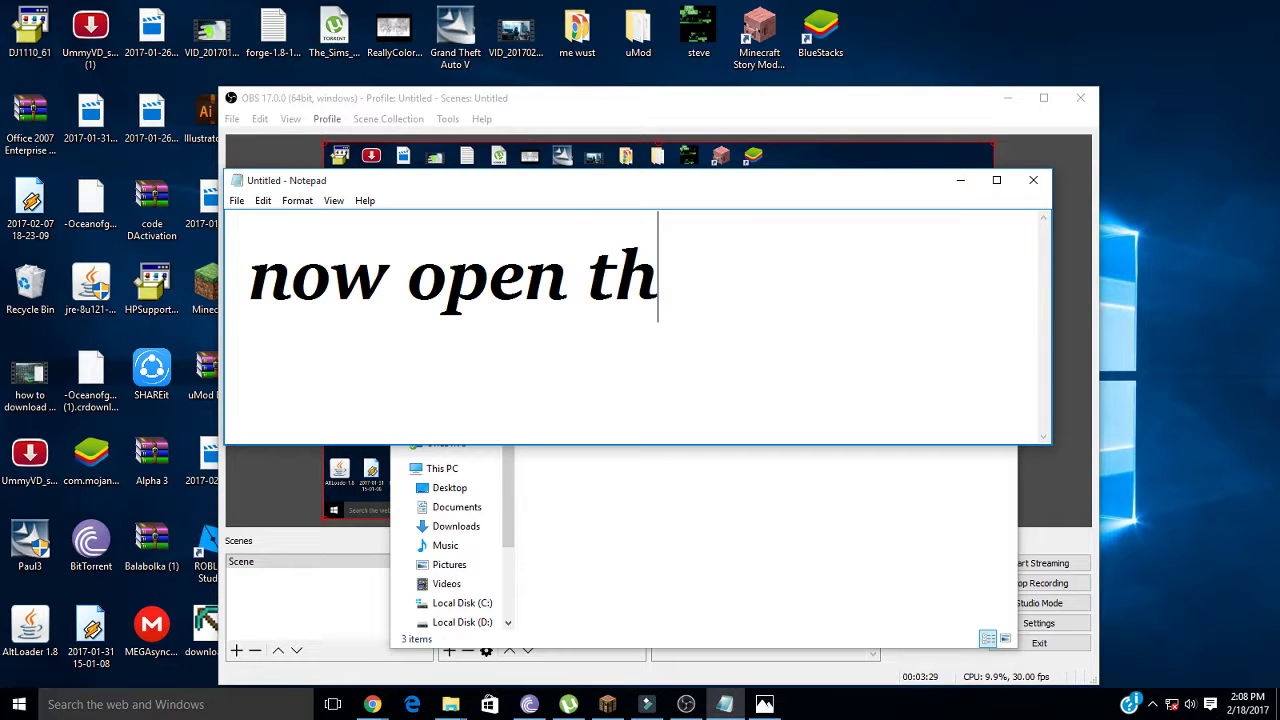
text(with )
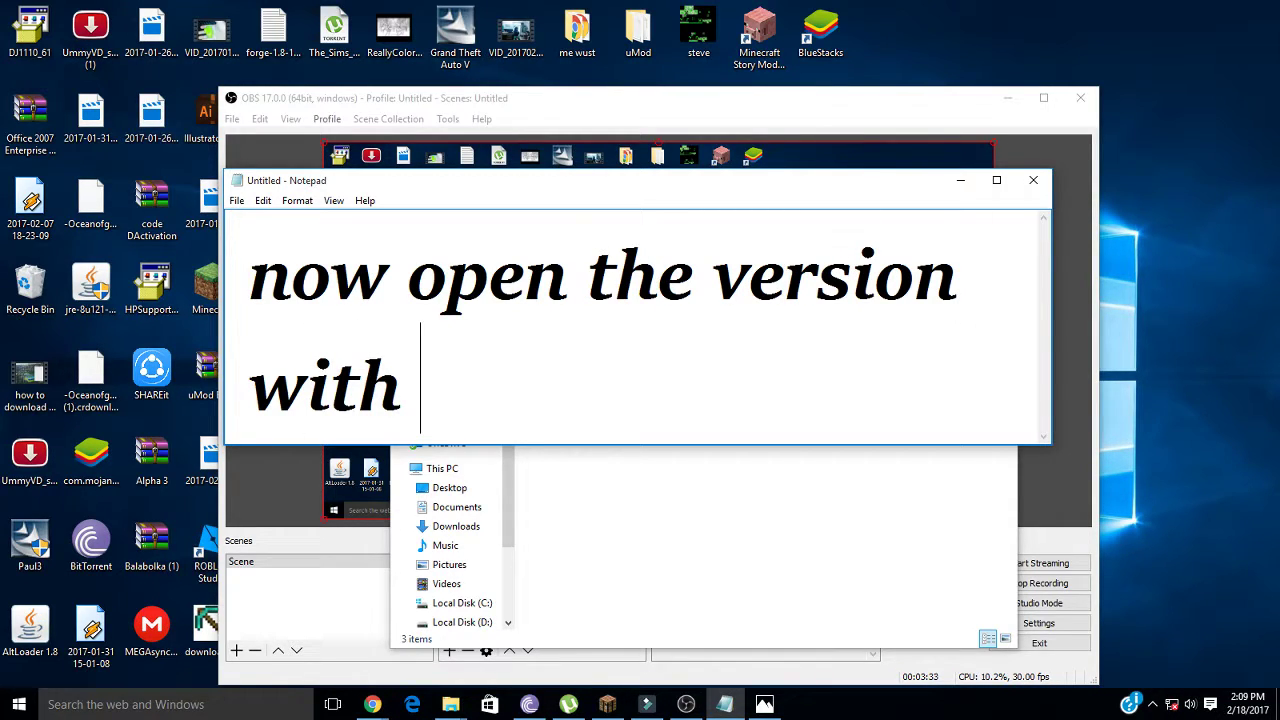
text(winrat)
key(BackSpace)
text(r)
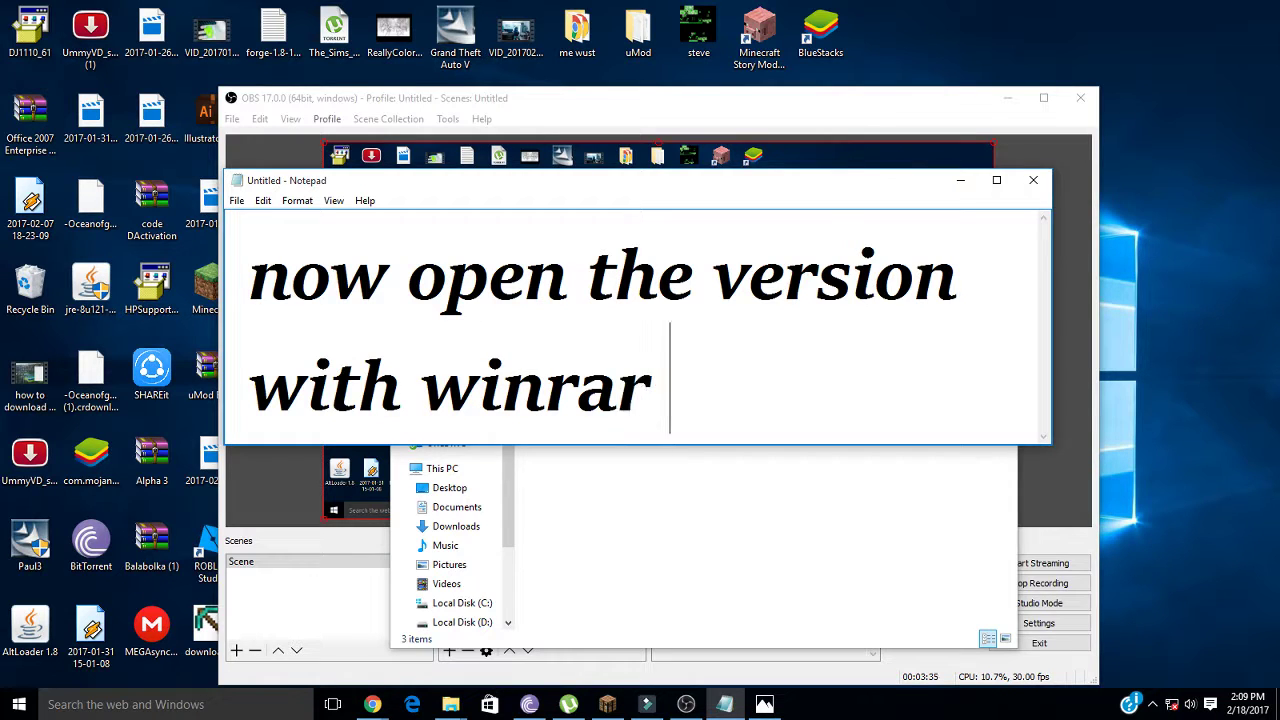
Replace the note's text with "download in des" and clear it again.
key(ctrl+a)
key(BackSpace)
text(download i)
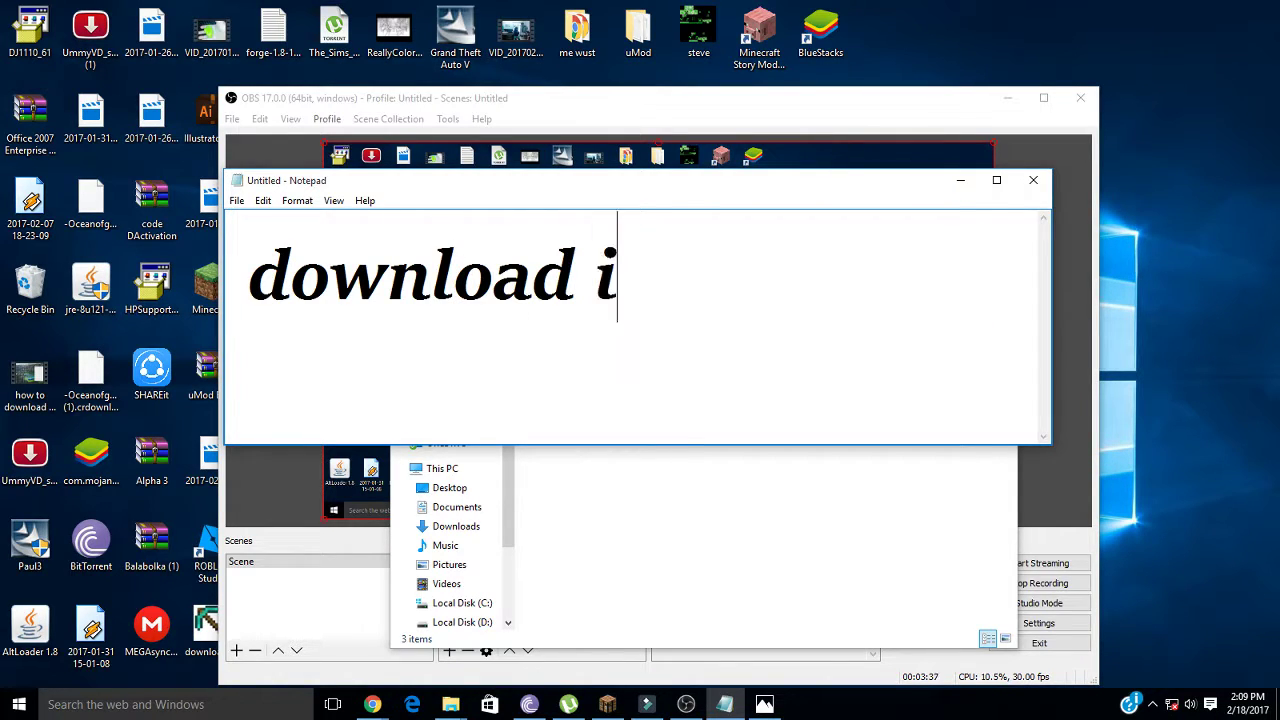
text(n des)
key(ctrl+a)
key(ctrl+BackSpace)
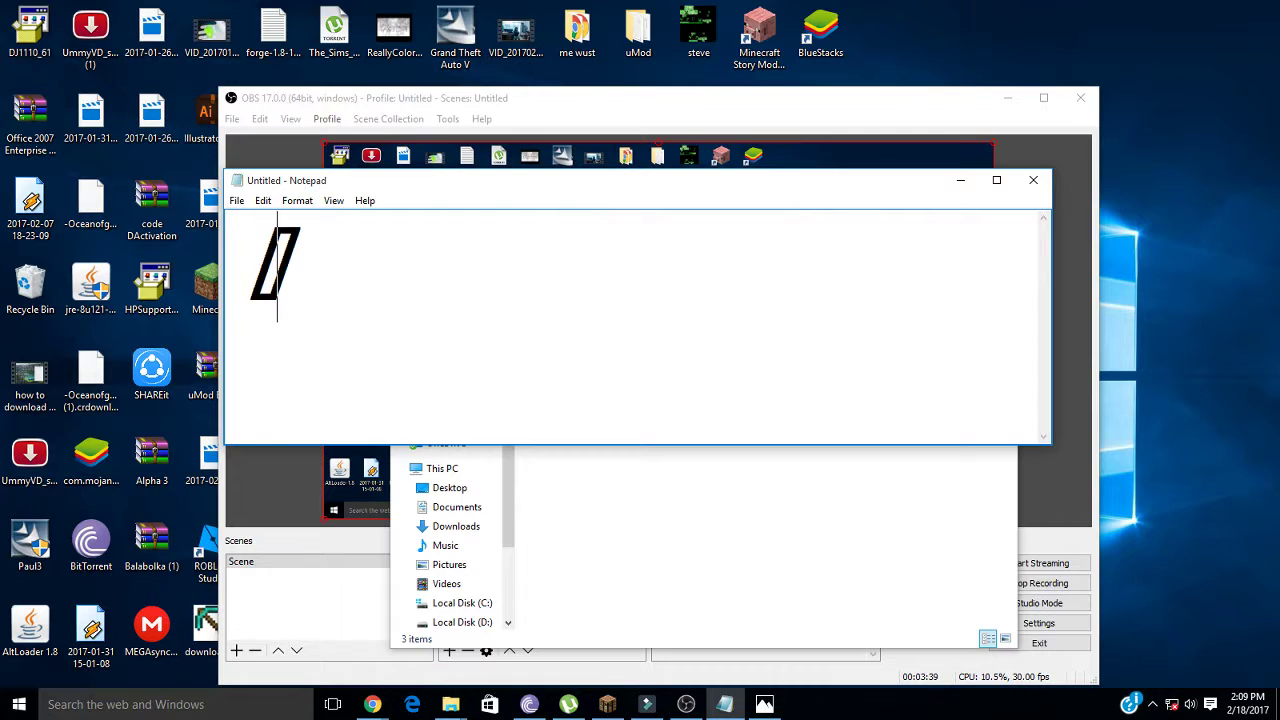
key(BackSpace)
Open the TheGamingXD1234 jar file with WinRAR and move the archive window aside to uncover the note.
click(808, 611)
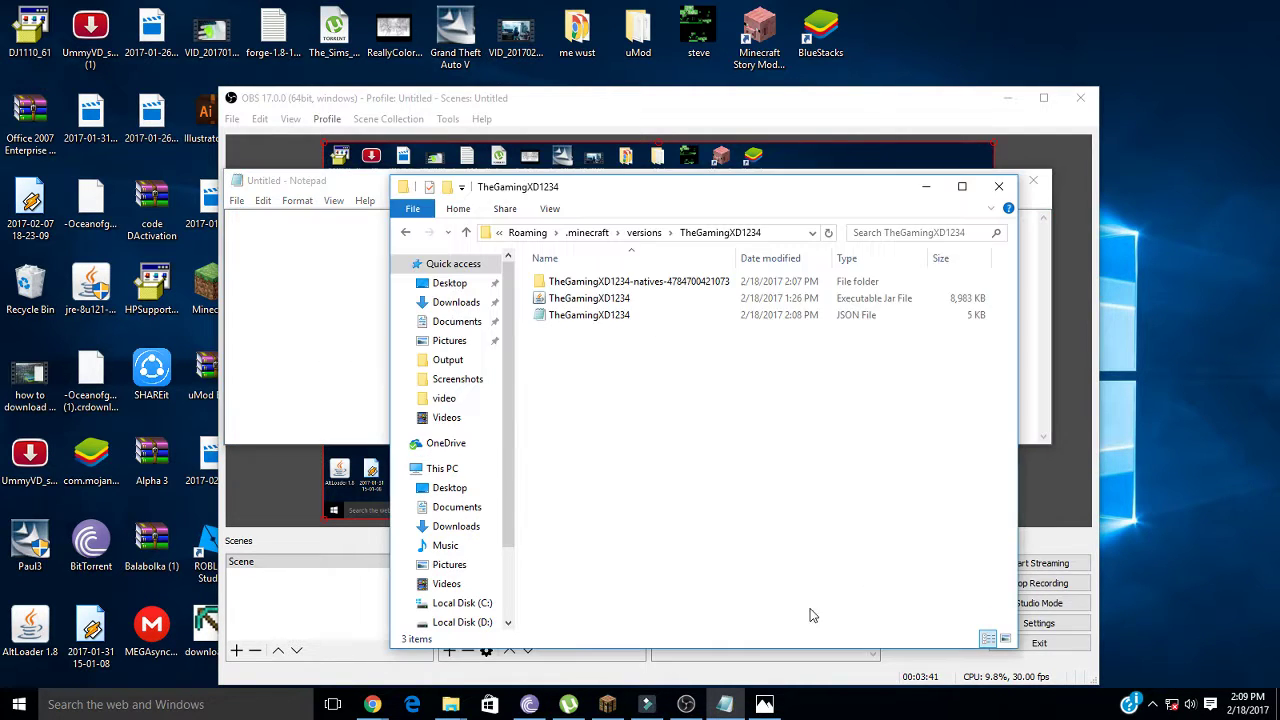
right_click(607, 308)
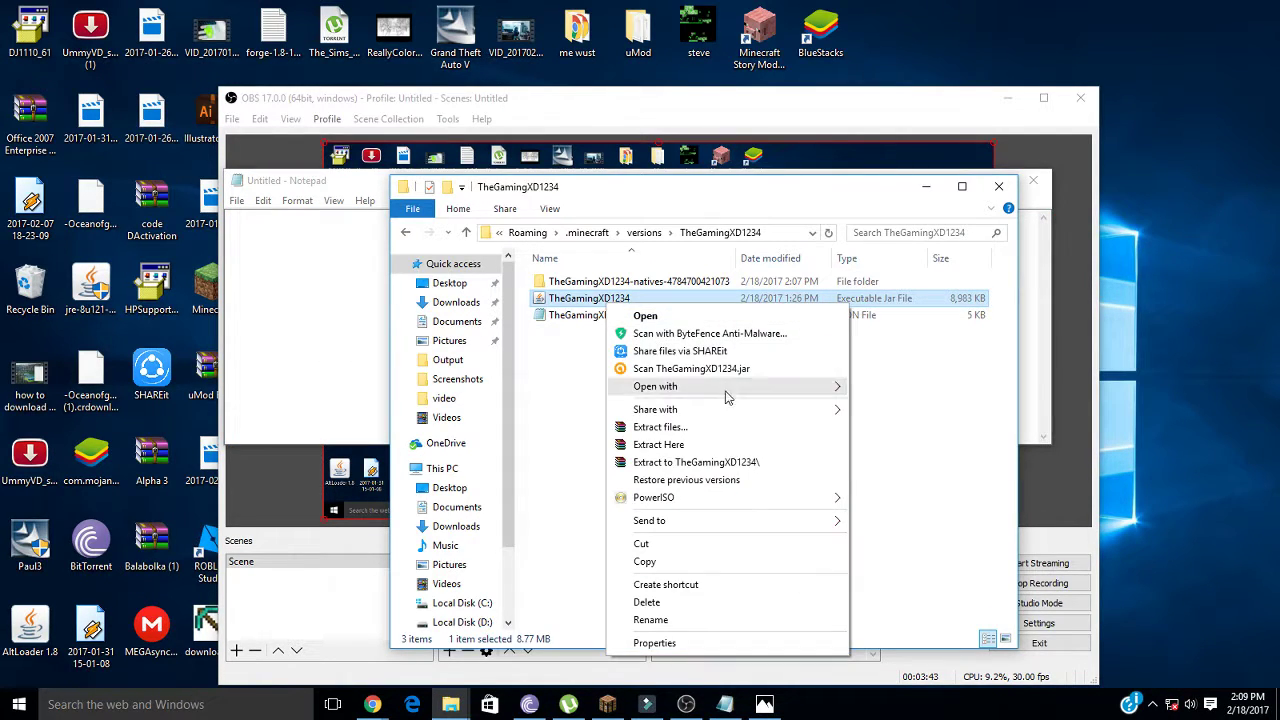
mouse_move(731, 388)
click(866, 404)
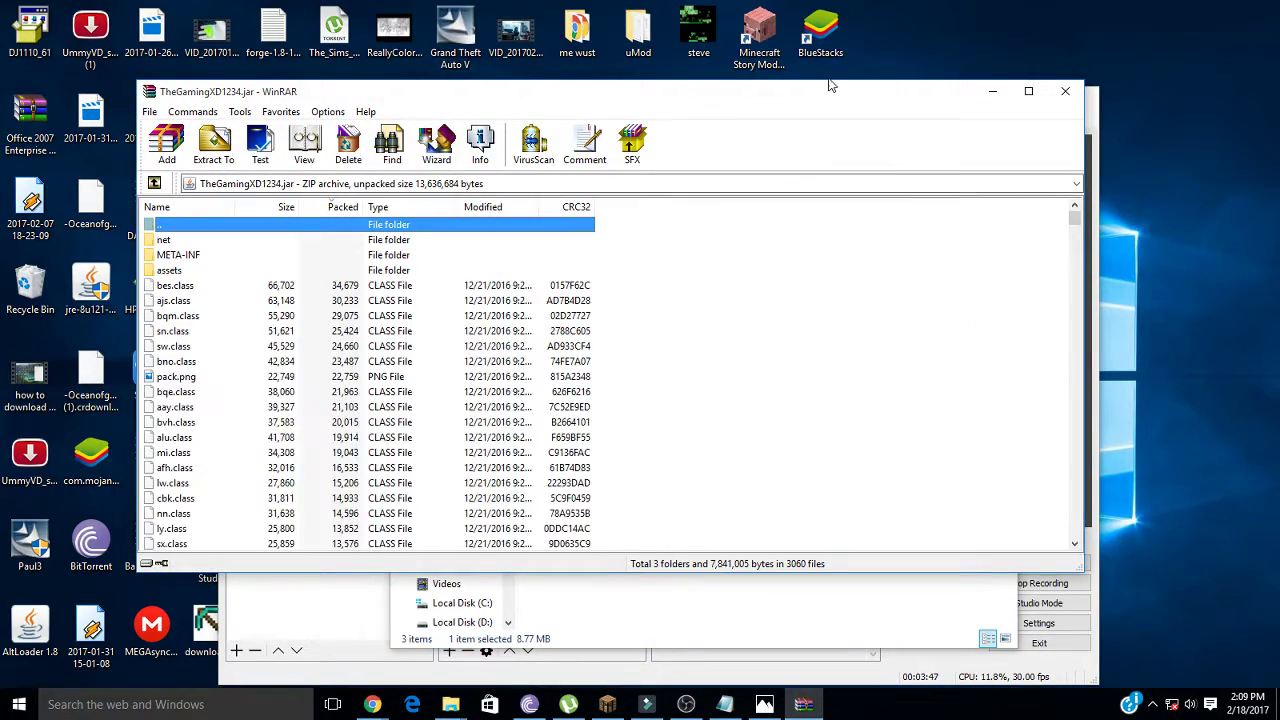
drag(829, 104, 1200, 157)
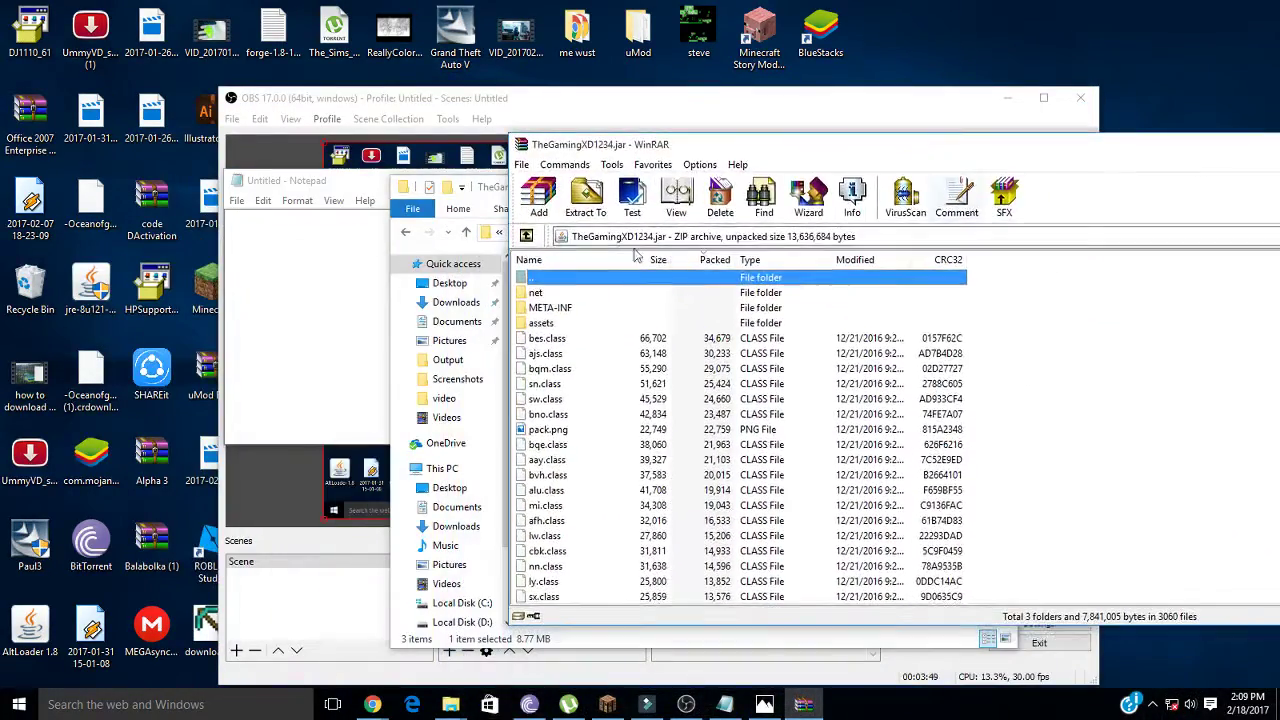
Browse inside the jar archive to the assets\minecraft\textures\entity folder.
double_click(566, 323)
double_click(566, 290)
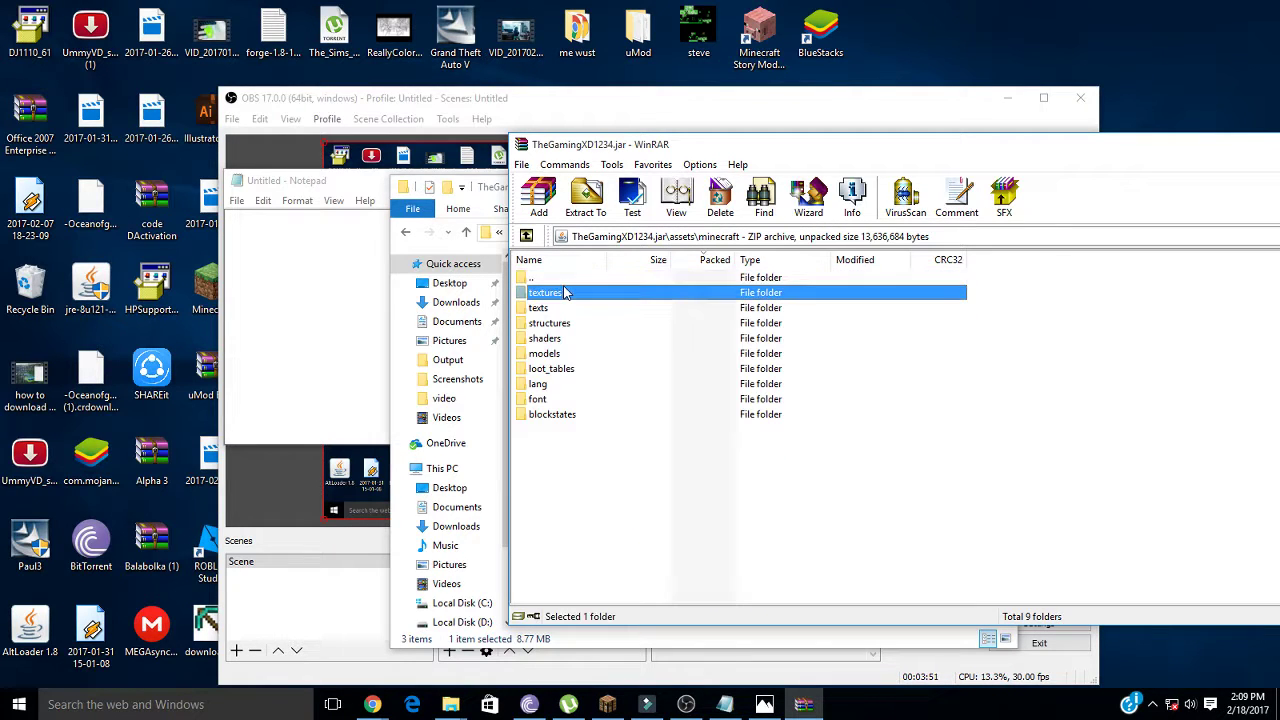
click(563, 307)
click(561, 296)
double_click(562, 296)
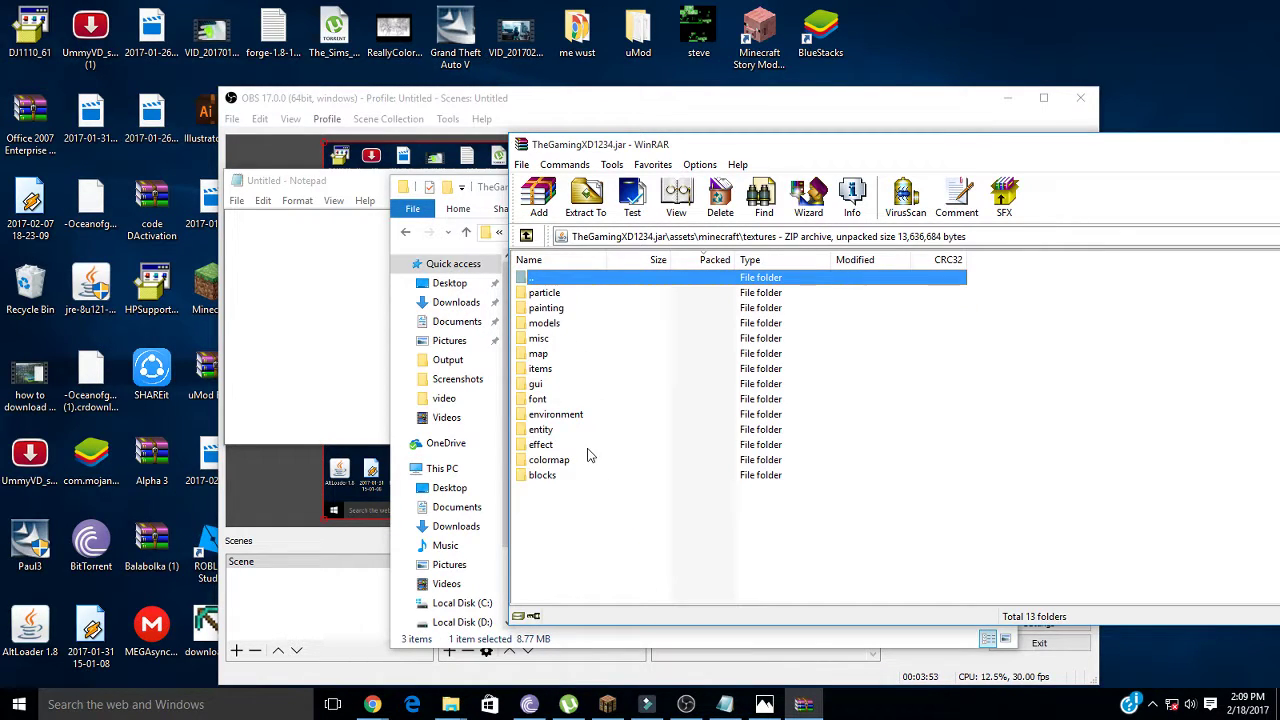
click(563, 432)
double_click(563, 432)
Write "go to asset" in the empty Notepad note and clear it again.
click(270, 294)
text(go )
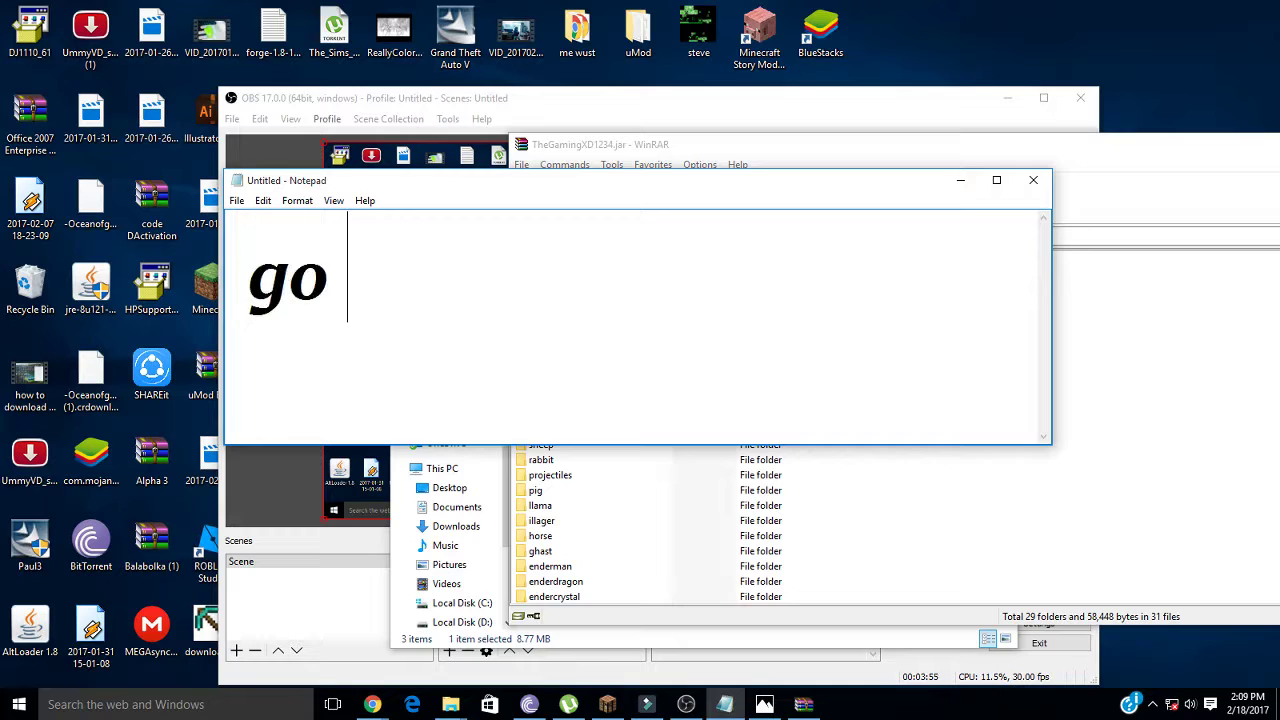
text(to asset)
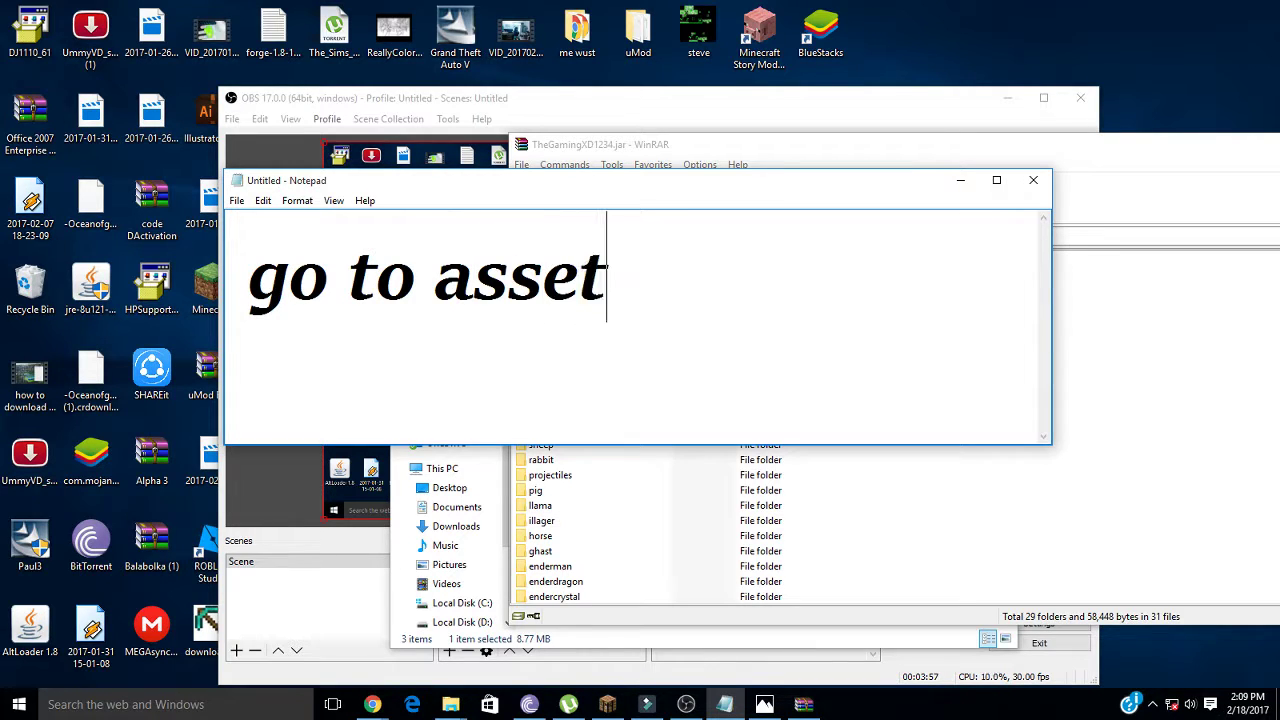
key(ctrl+a)
key(BackSpace)
Write "and then minecraft" in the Notepad note and clear it again.
text(and d)
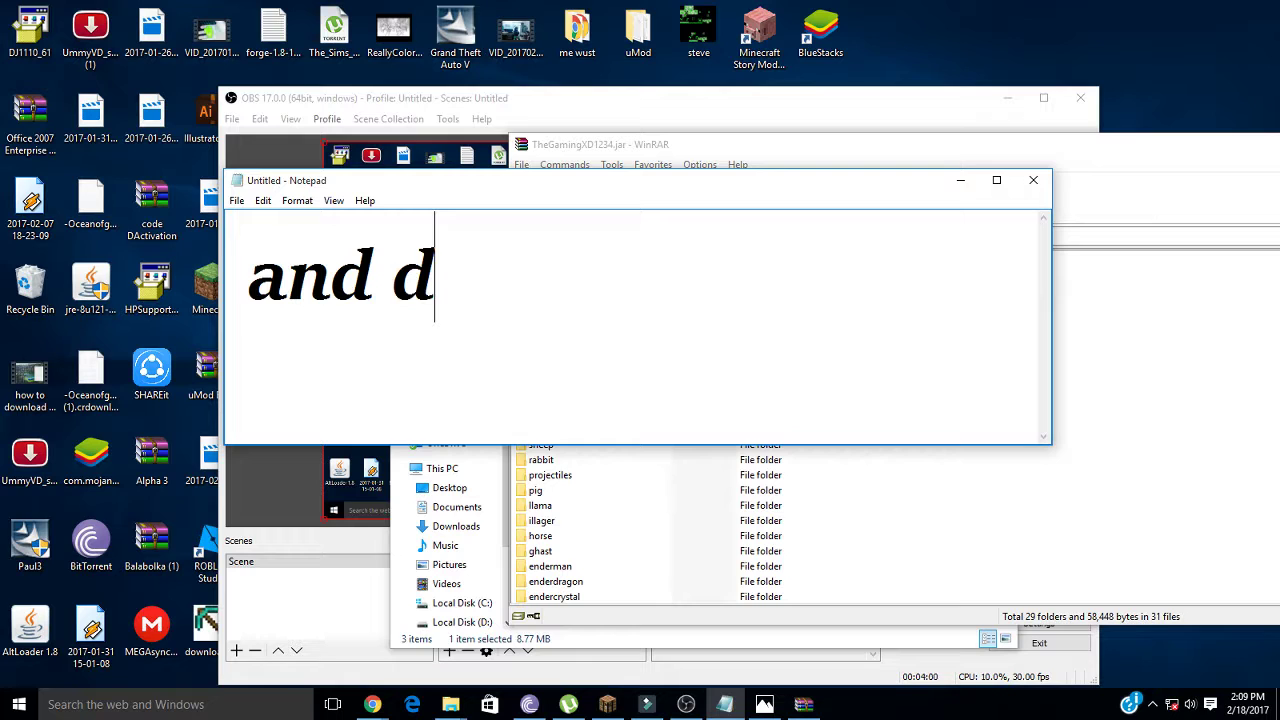
key(BackSpace)
text(t)
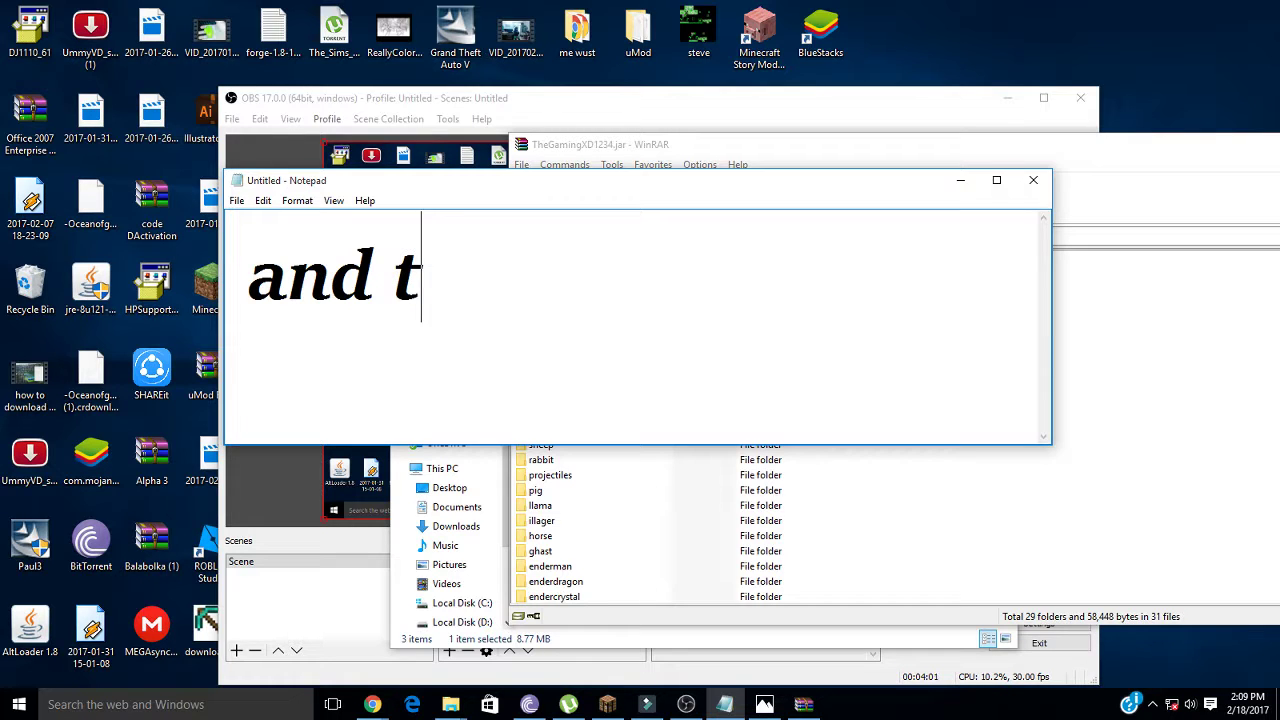
text(hen minecra)
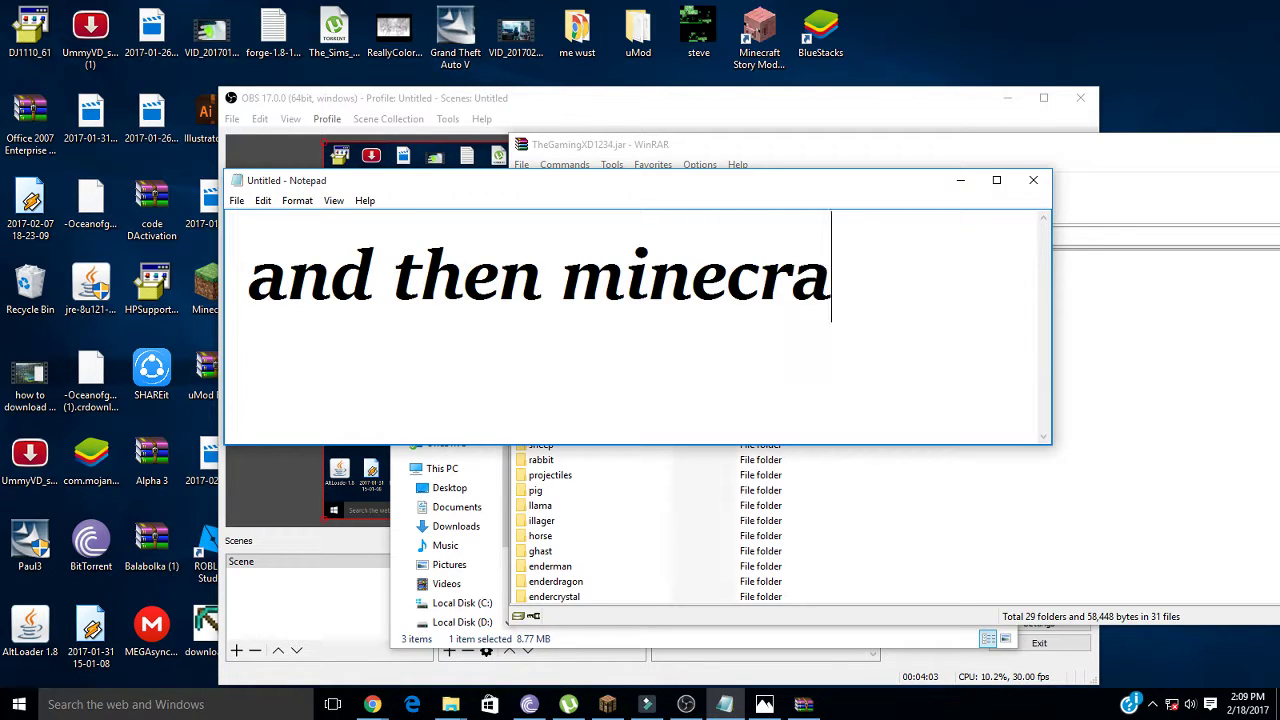
text(t)
key(ctrl+a)
key(BackSpace)
Write "then entity" in the empty note and clear it again.
text(th)
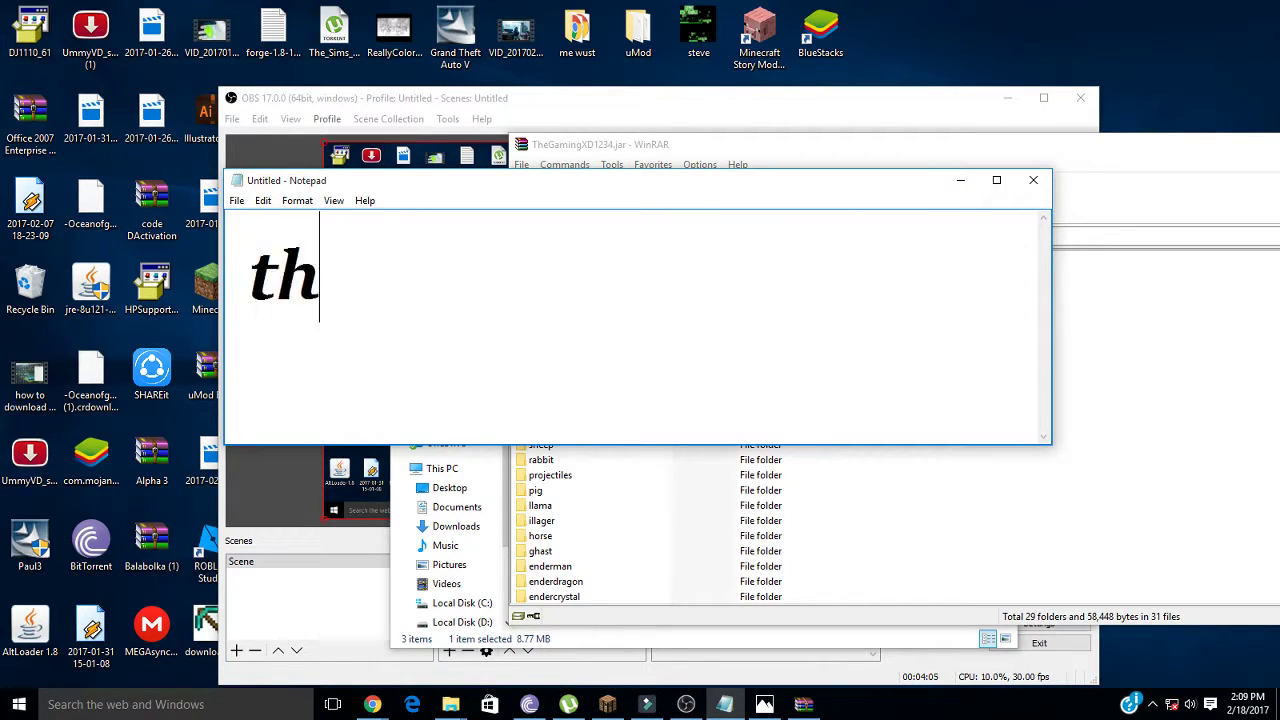
text(en entt)
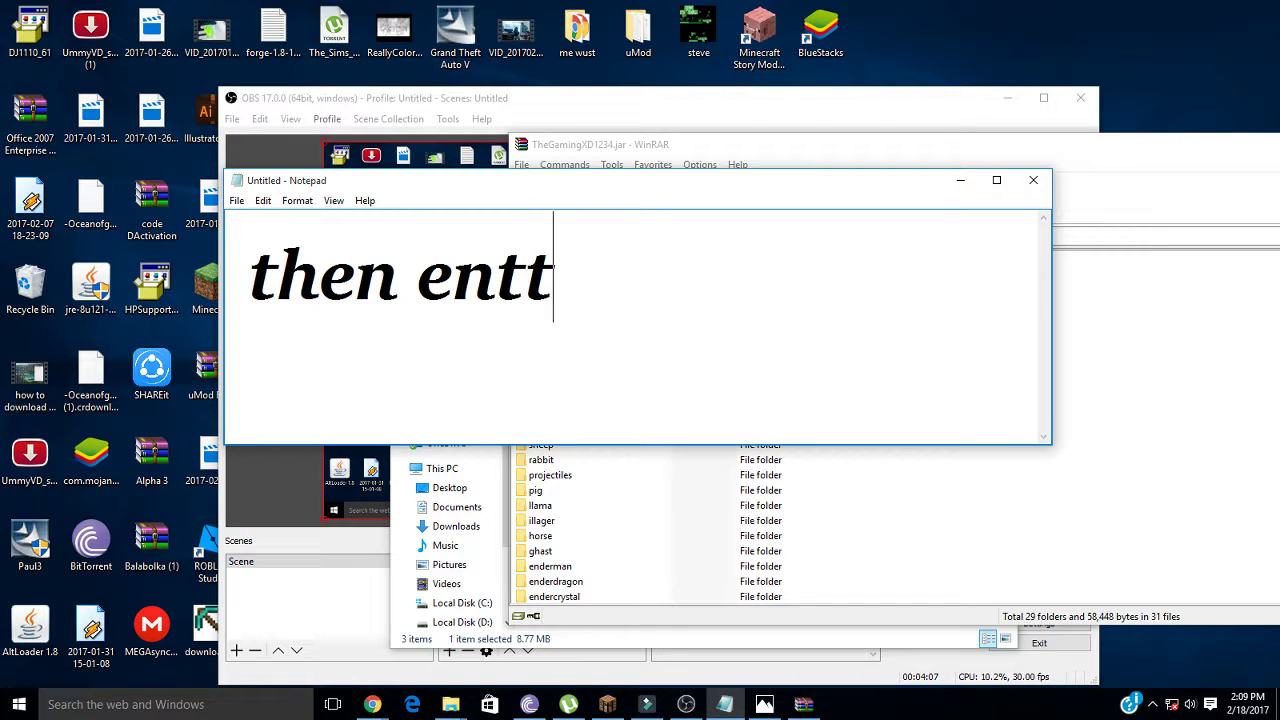
key(BackSpace)
text(ity)
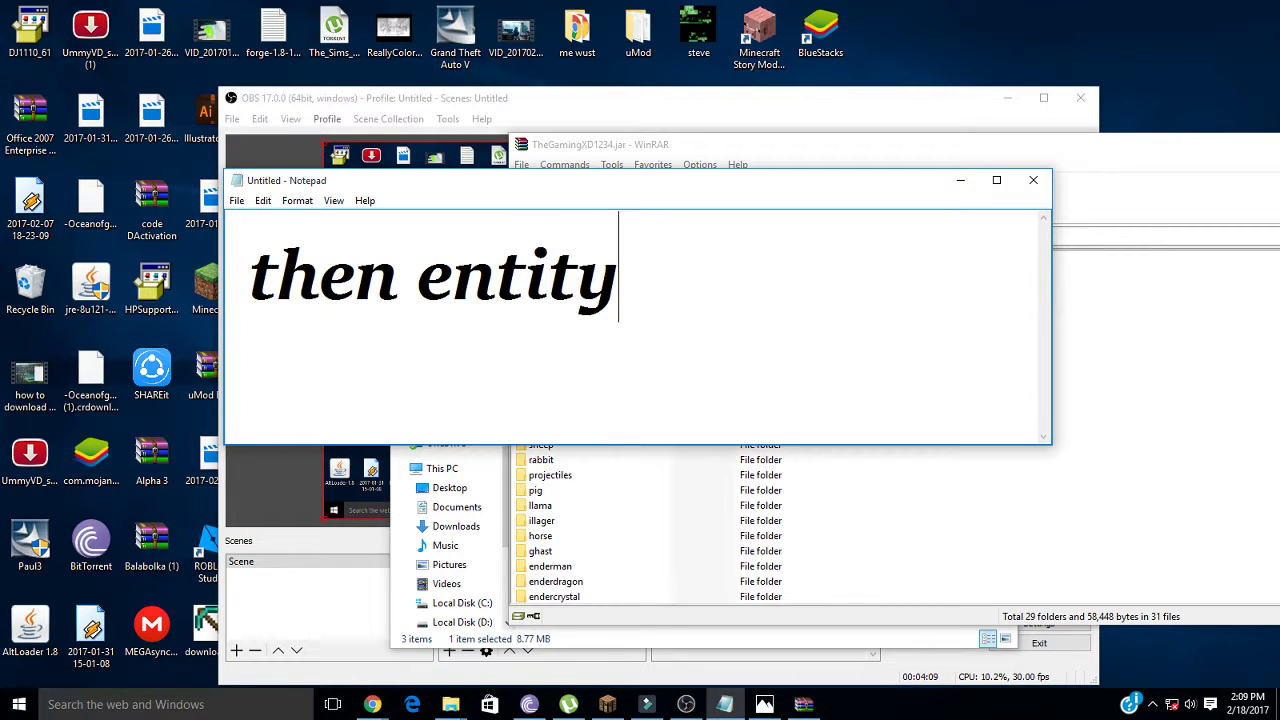
key(ctrl+a)
key(BackSpace)
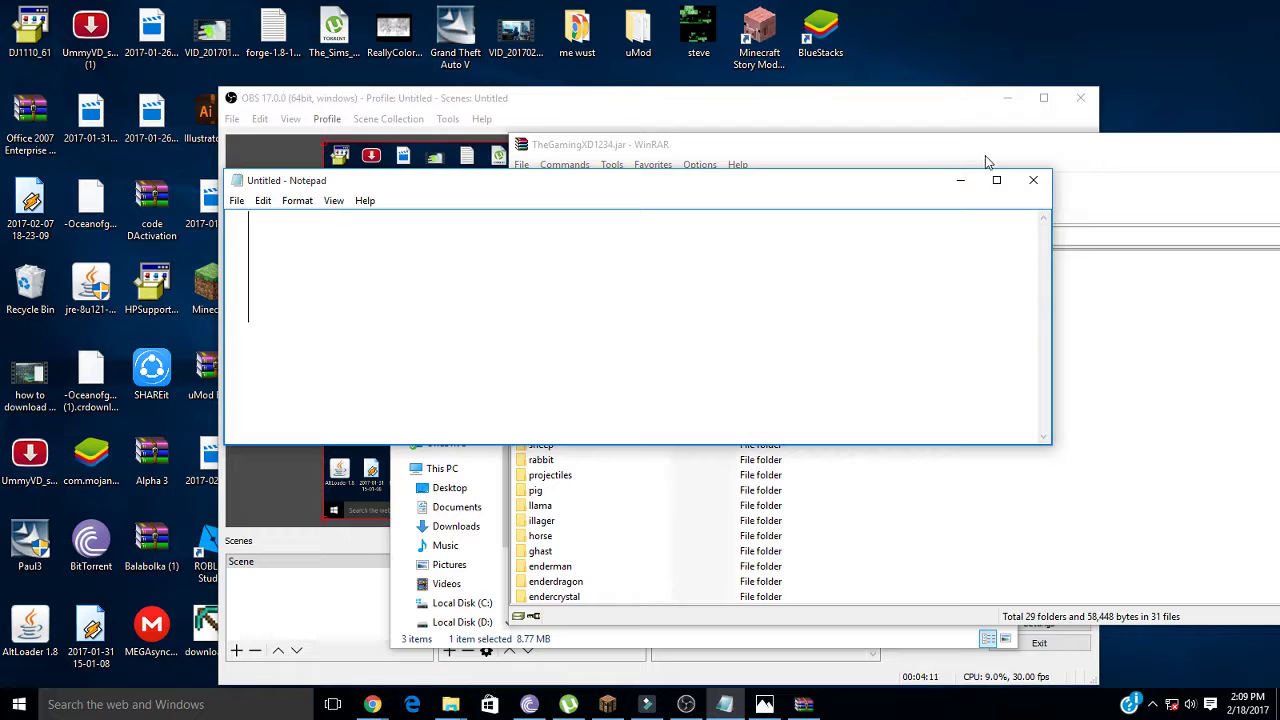
Write "then delelte steve" in the empty note and clear it again.
text(then dele)
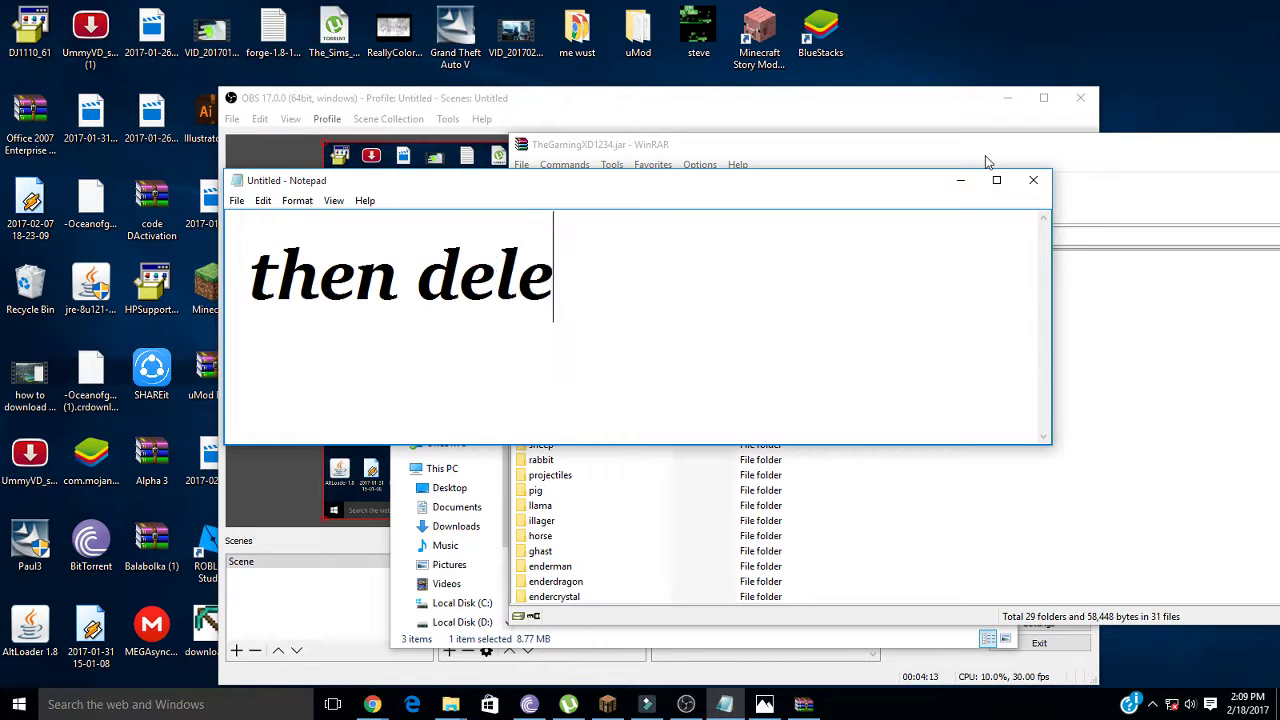
key(BackSpace)
text(ele)
text(lte stev)
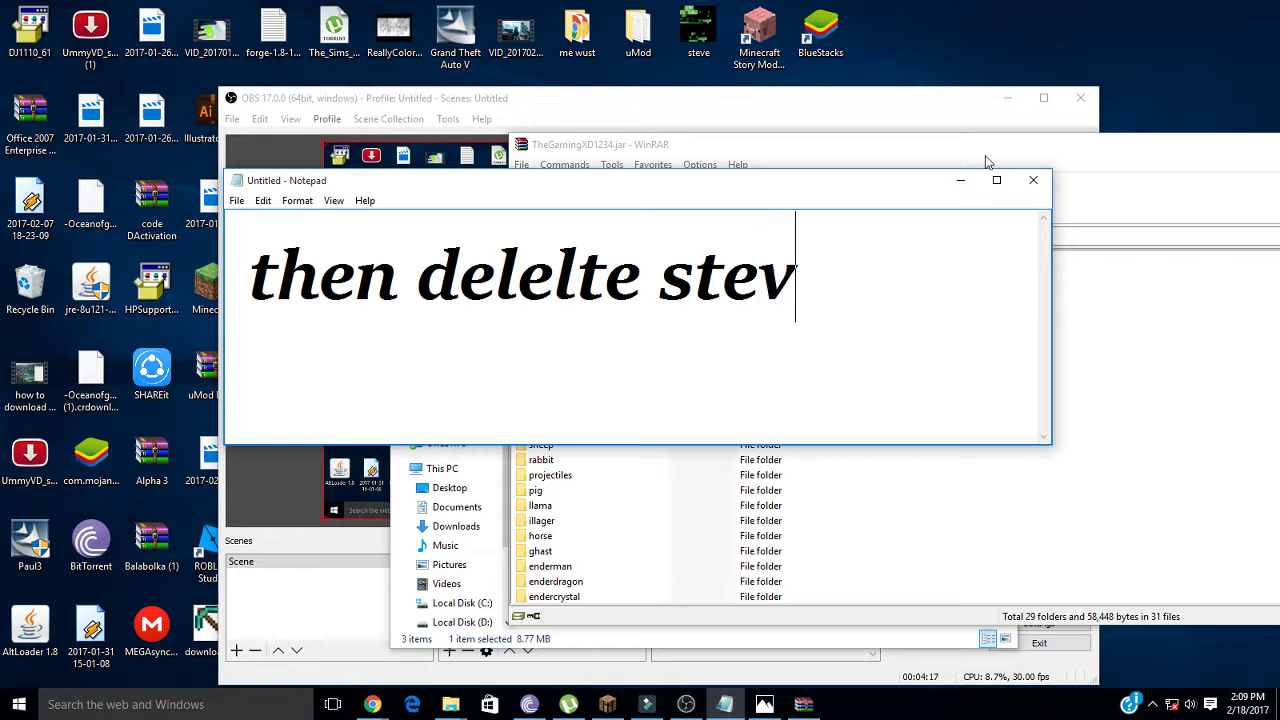
text(e)
key(ctrl+a)
key(BackSpace)
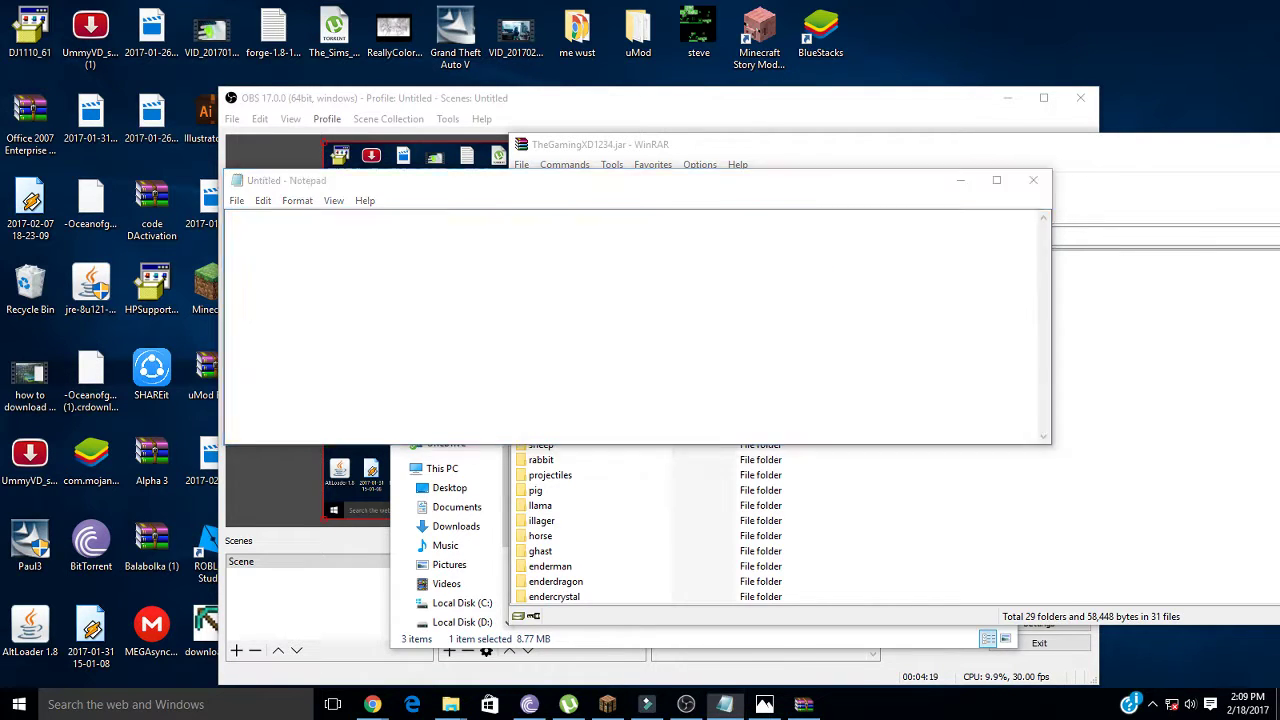
Show the desktop, view the steve skin image in Photos and close it.
click(1276, 704)
click(638, 118)
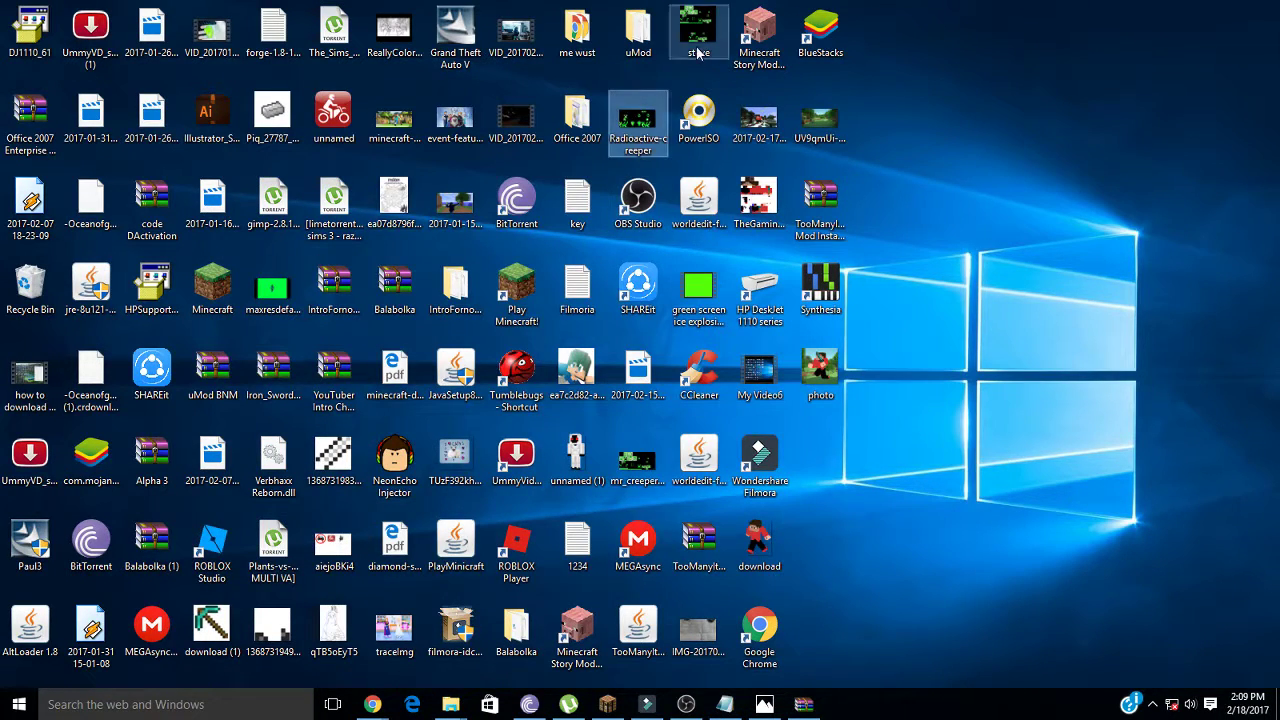
double_click(697, 48)
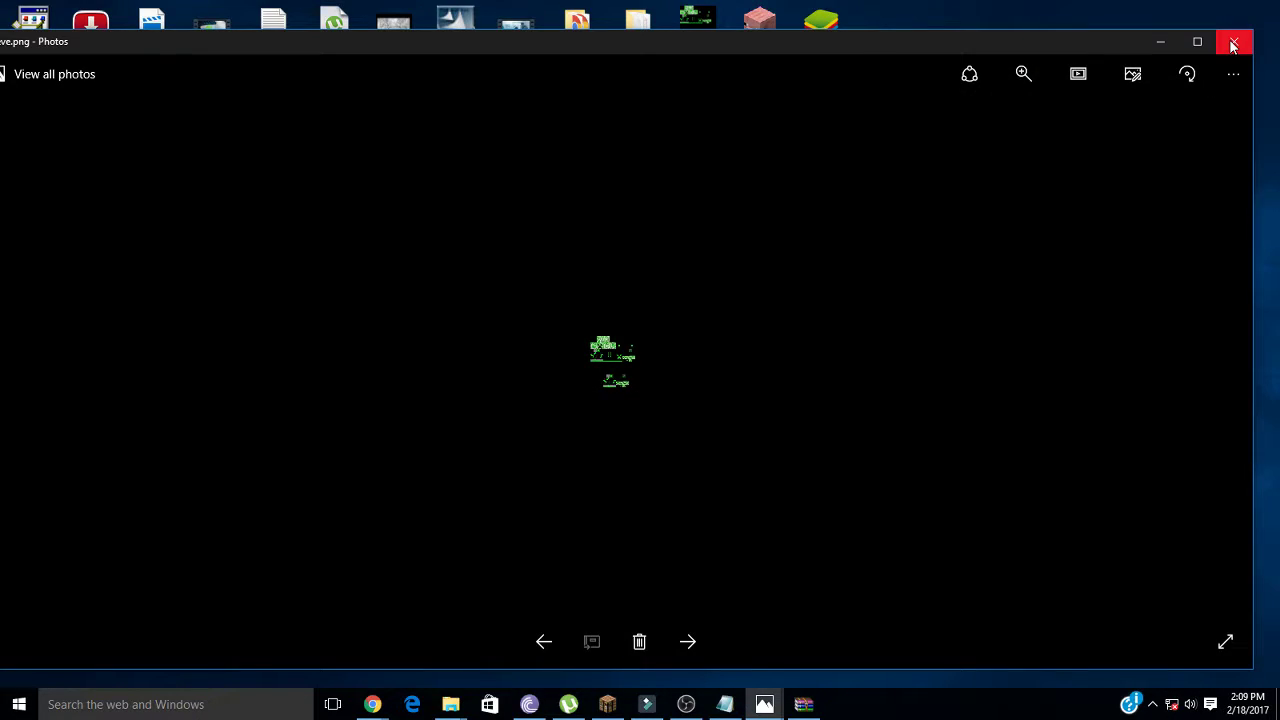
click(1233, 45)
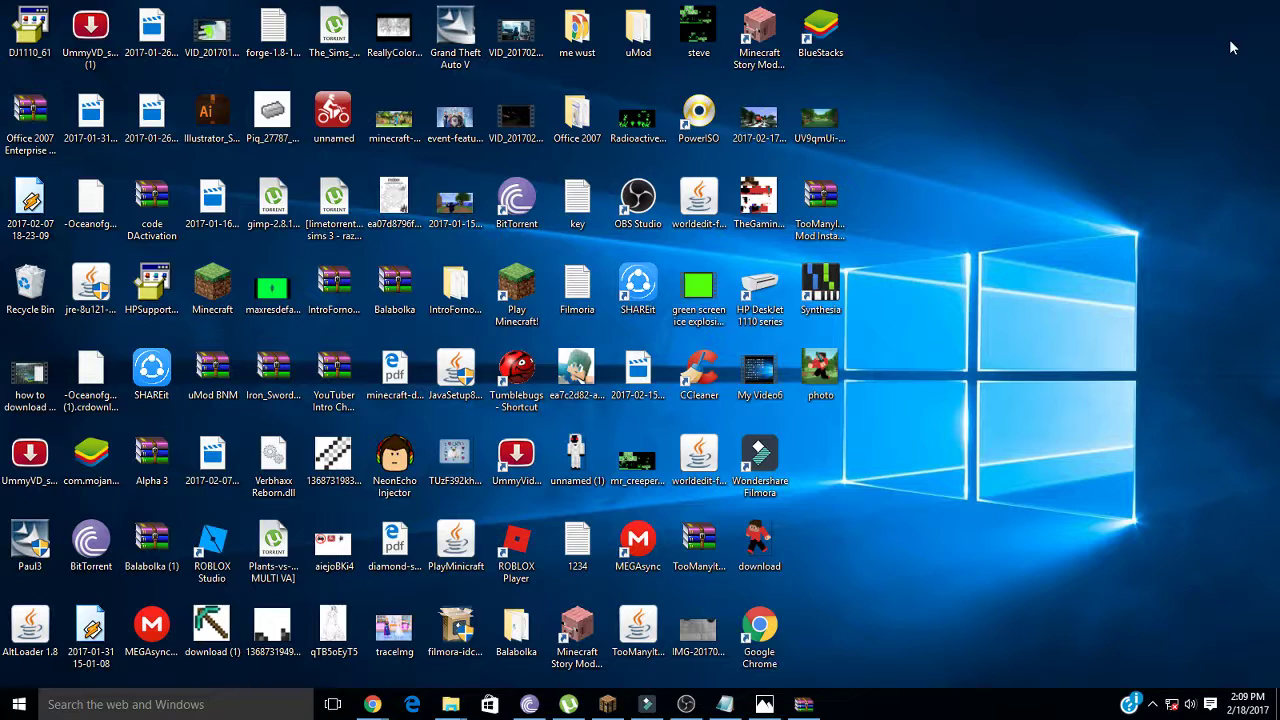
Bring back the empty Notepad note and write "make sure you have skin file".
click(728, 706)
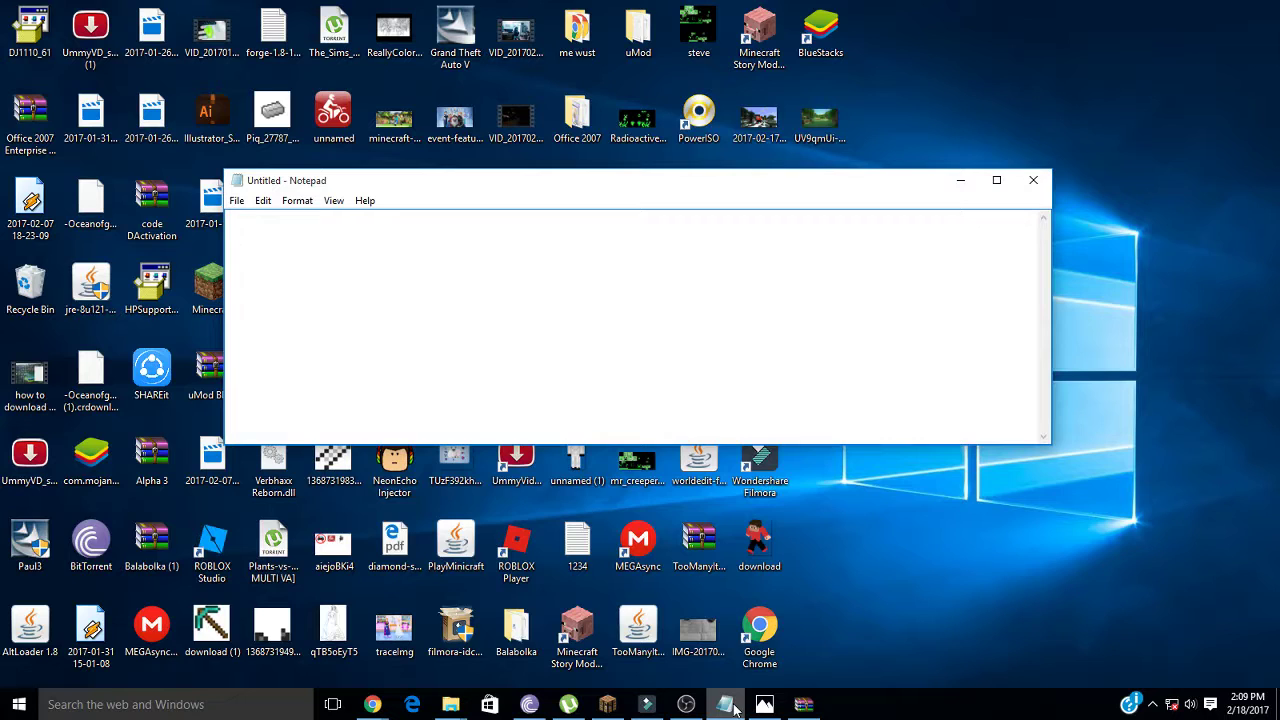
text(make sure )
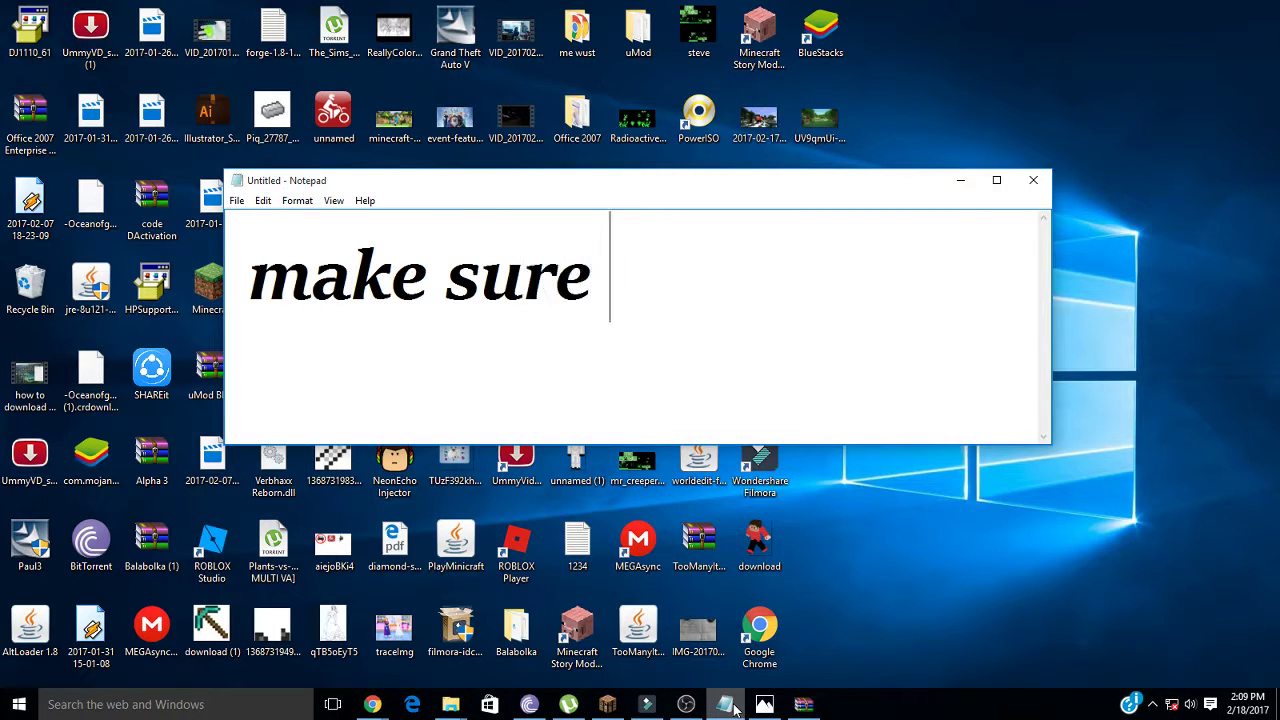
text(you hav)
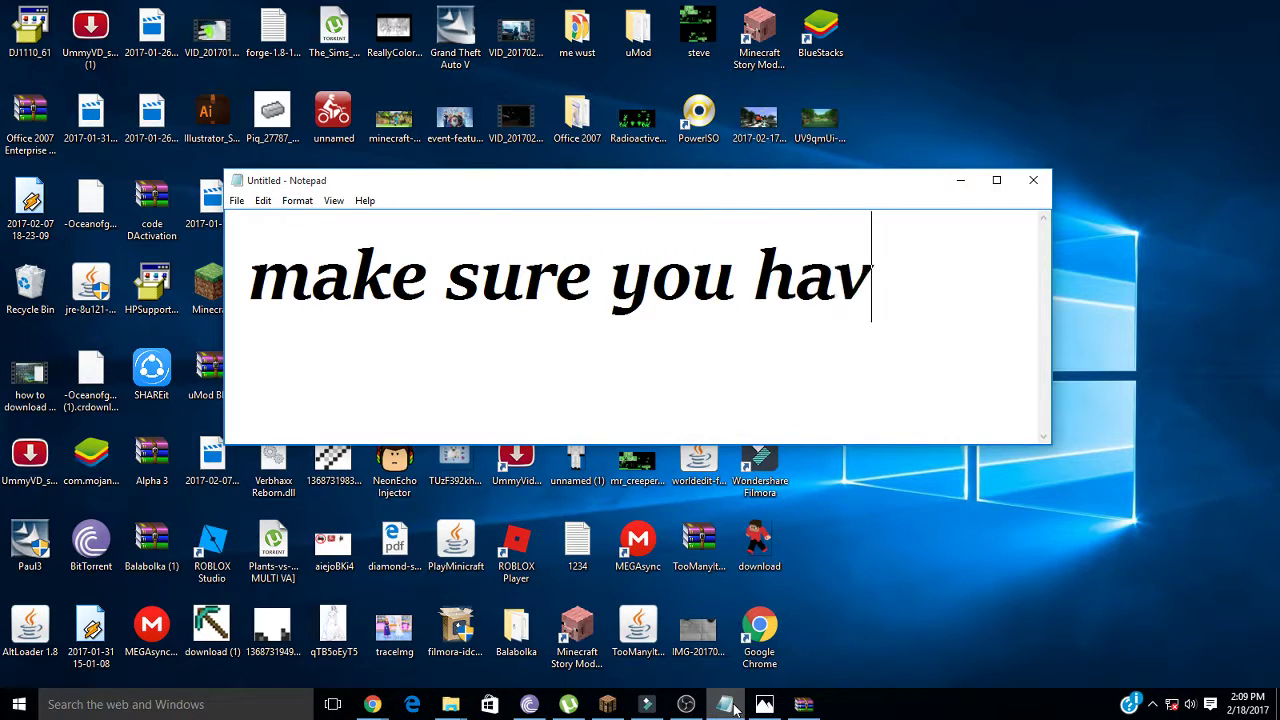
text(e skin file)
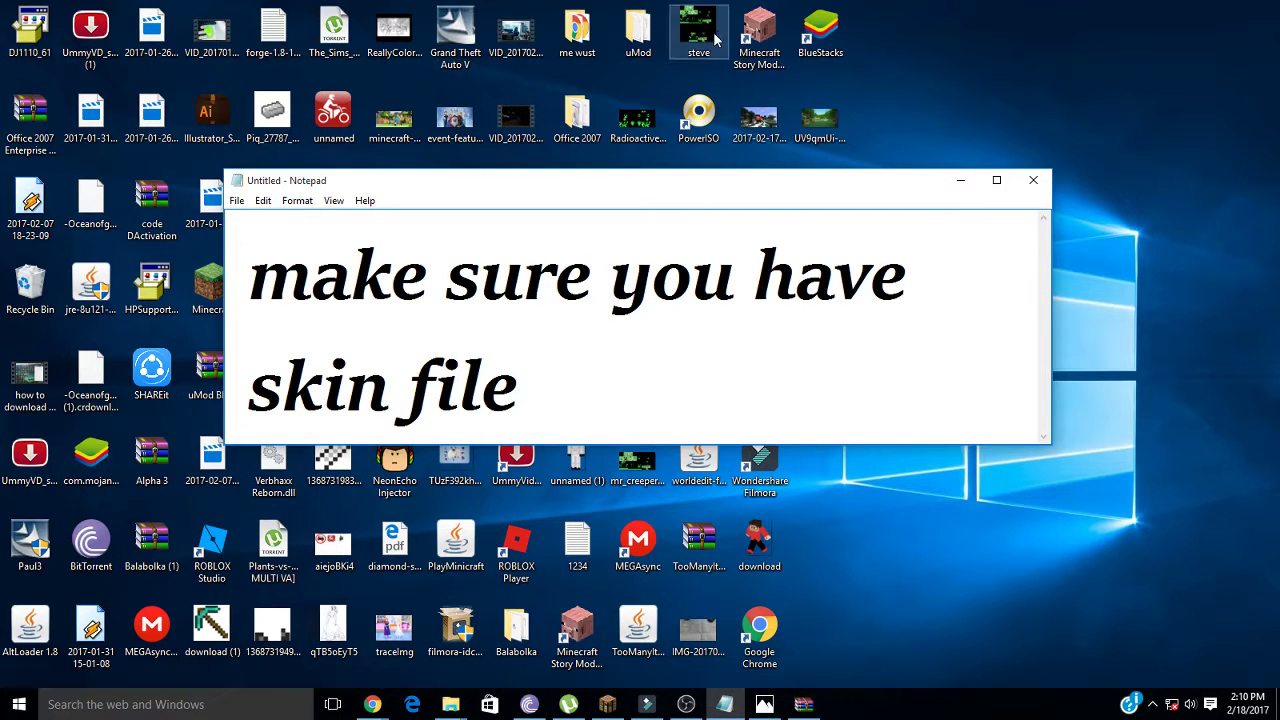
Replace the note's text with "and rename to steve" and clear it again.
key(ctrl+a)
text(and )
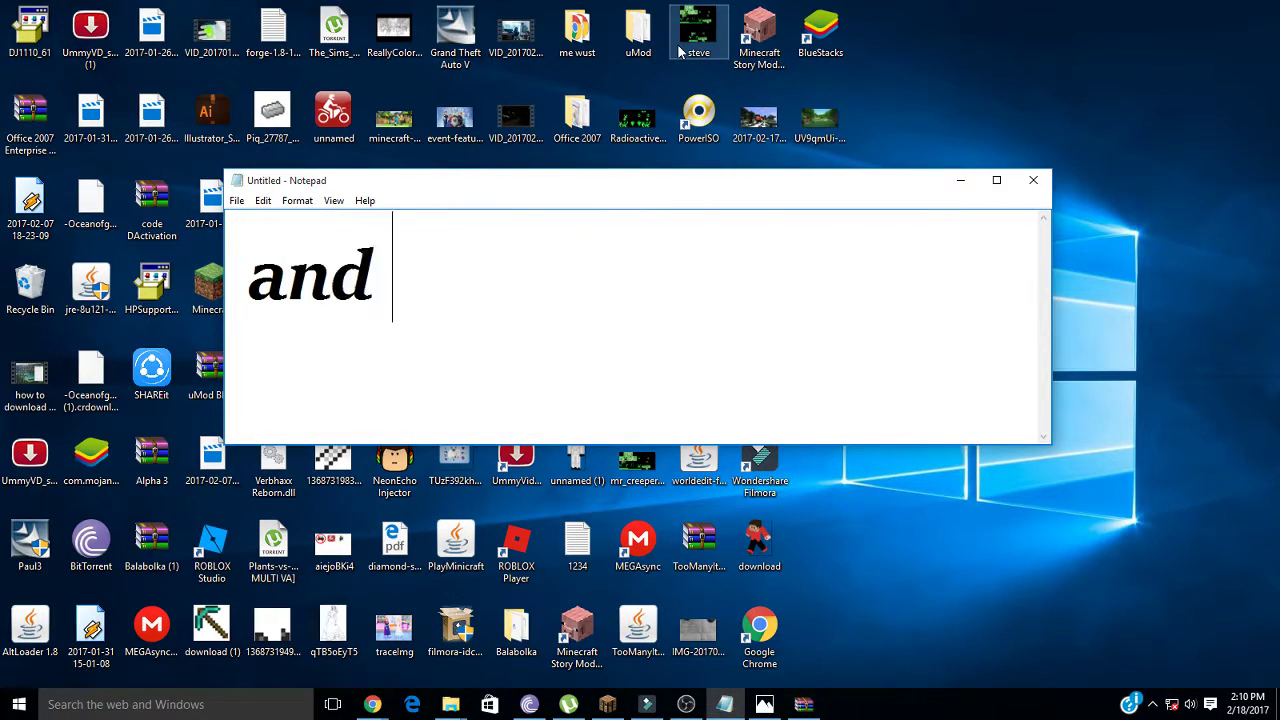
text(rename)
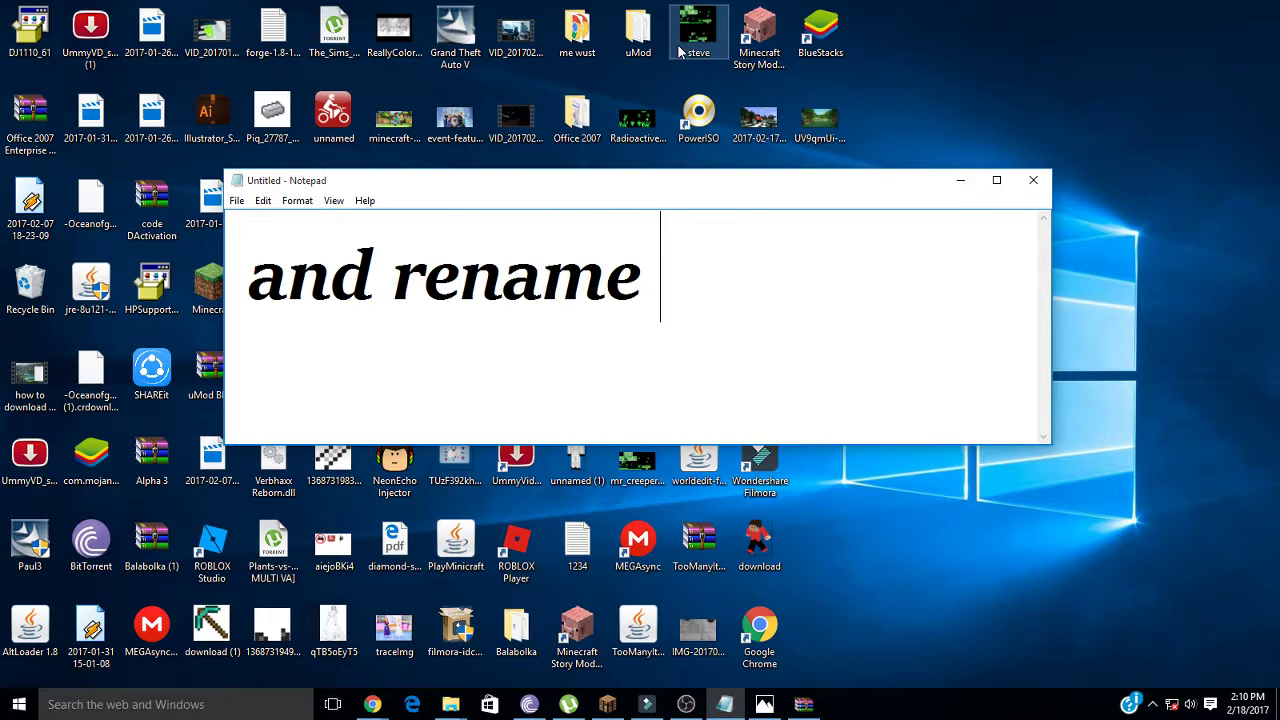
text( to steve)
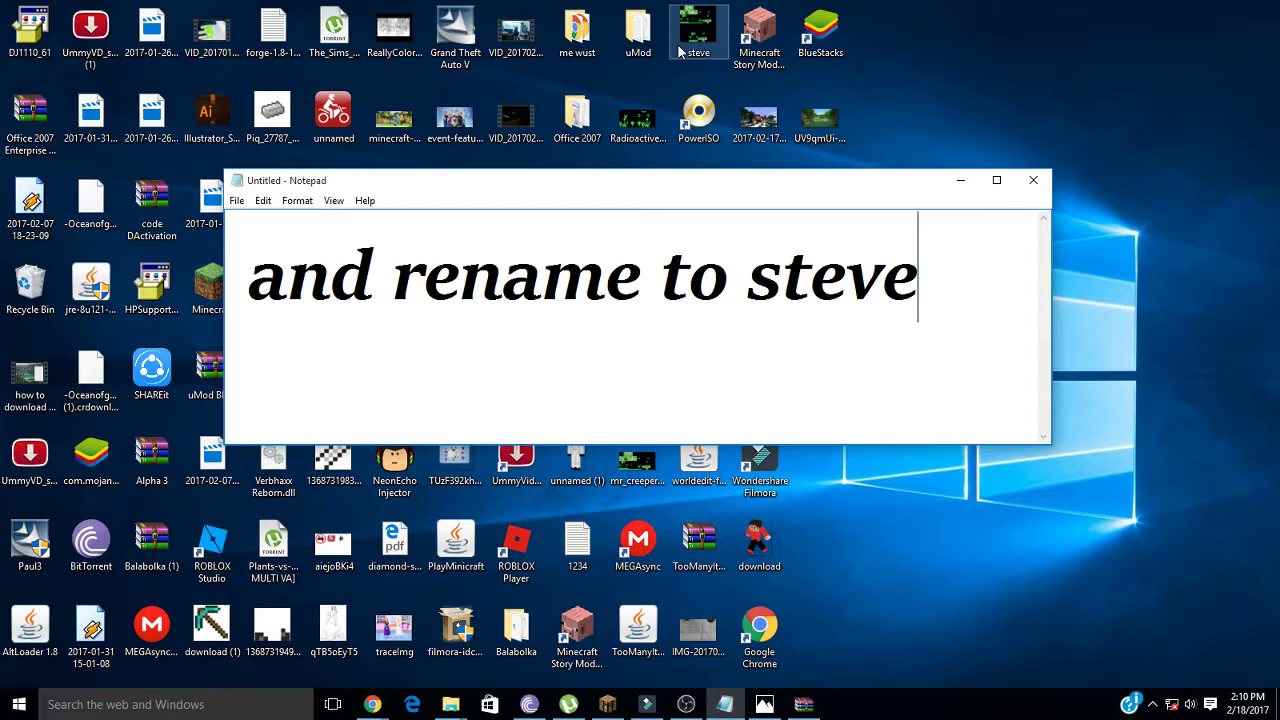
key(ctrl+a)
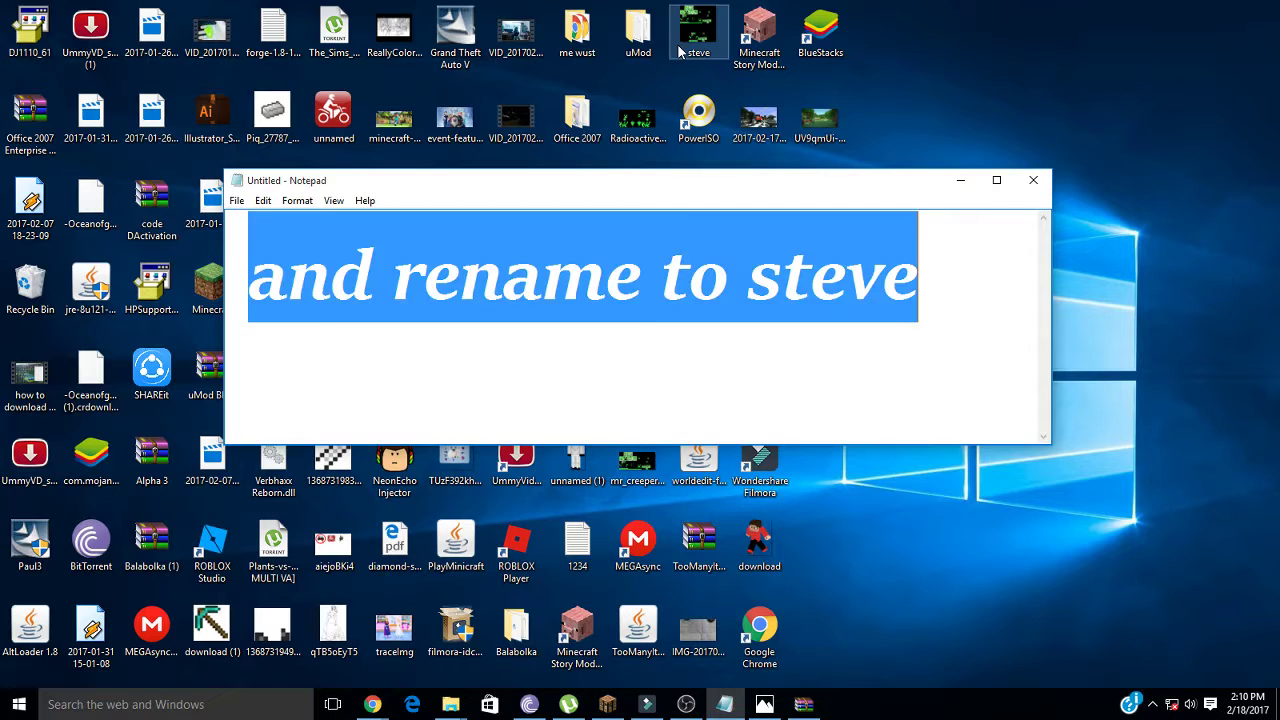
key(BackSpace)
Write "drag and drop" in the empty note and clear it again.
text(dra)
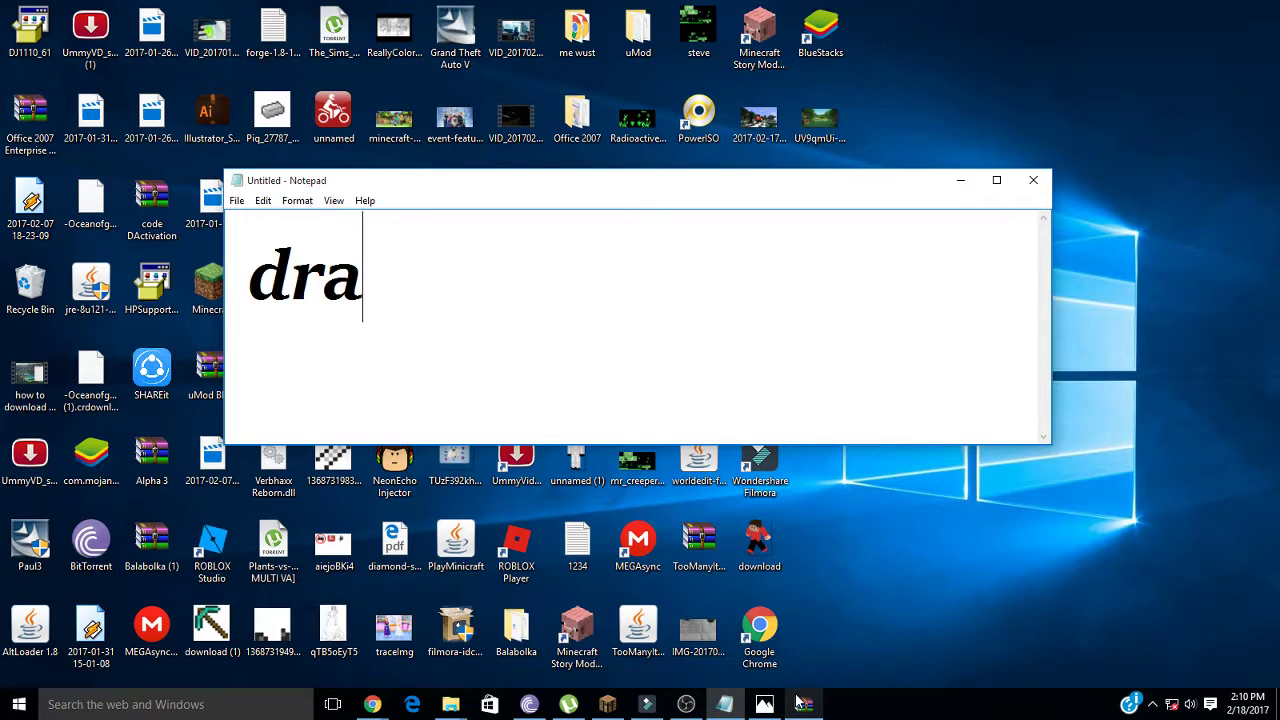
text(g and rop)
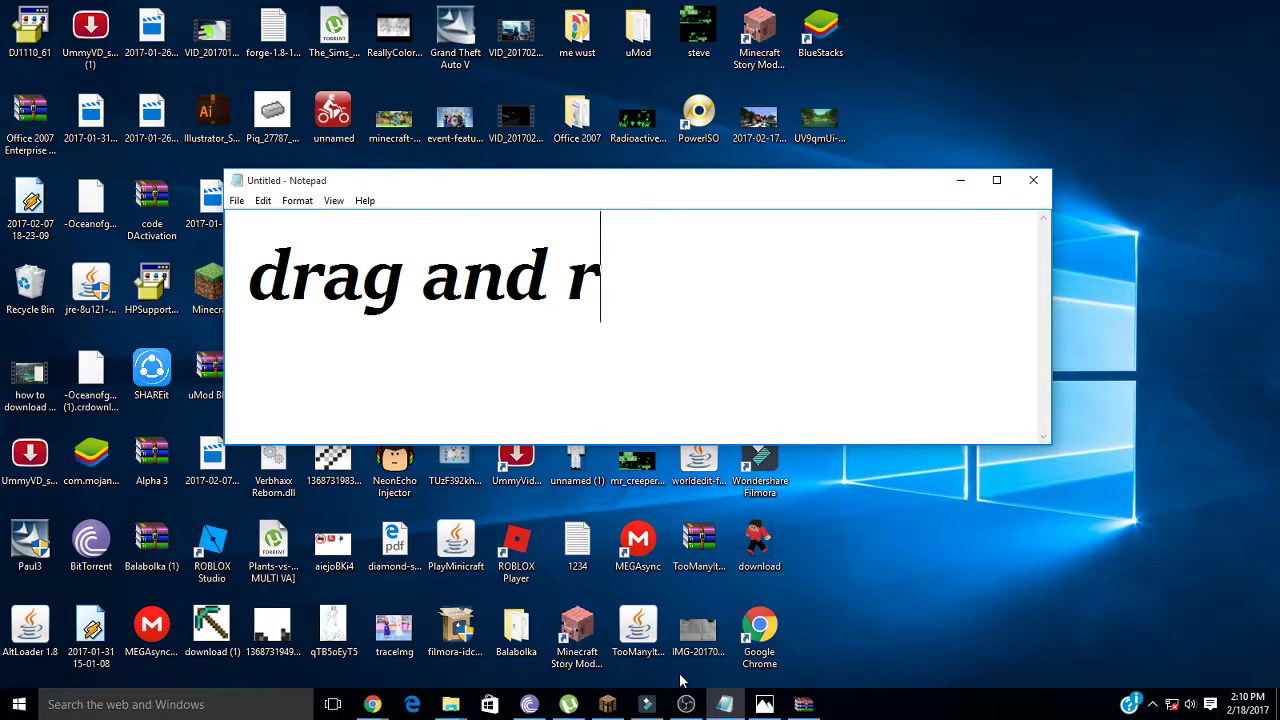
key(BackSpace)
key(BackSpace)
key(BackSpace)
text(drop)
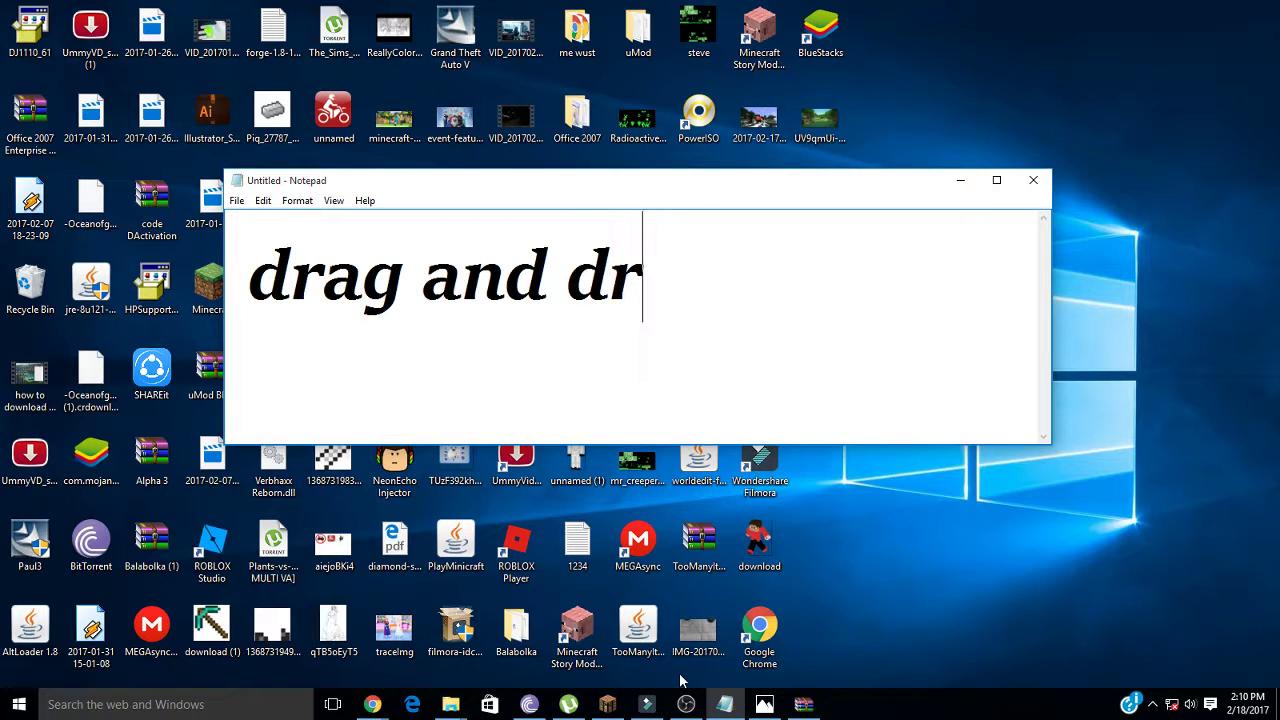
key(ctrl+a)
key(BackSpace)
Switch to the WinRAR archive and delete steve.png from its assets\minecraft\textures\entity folder.
click(803, 704)
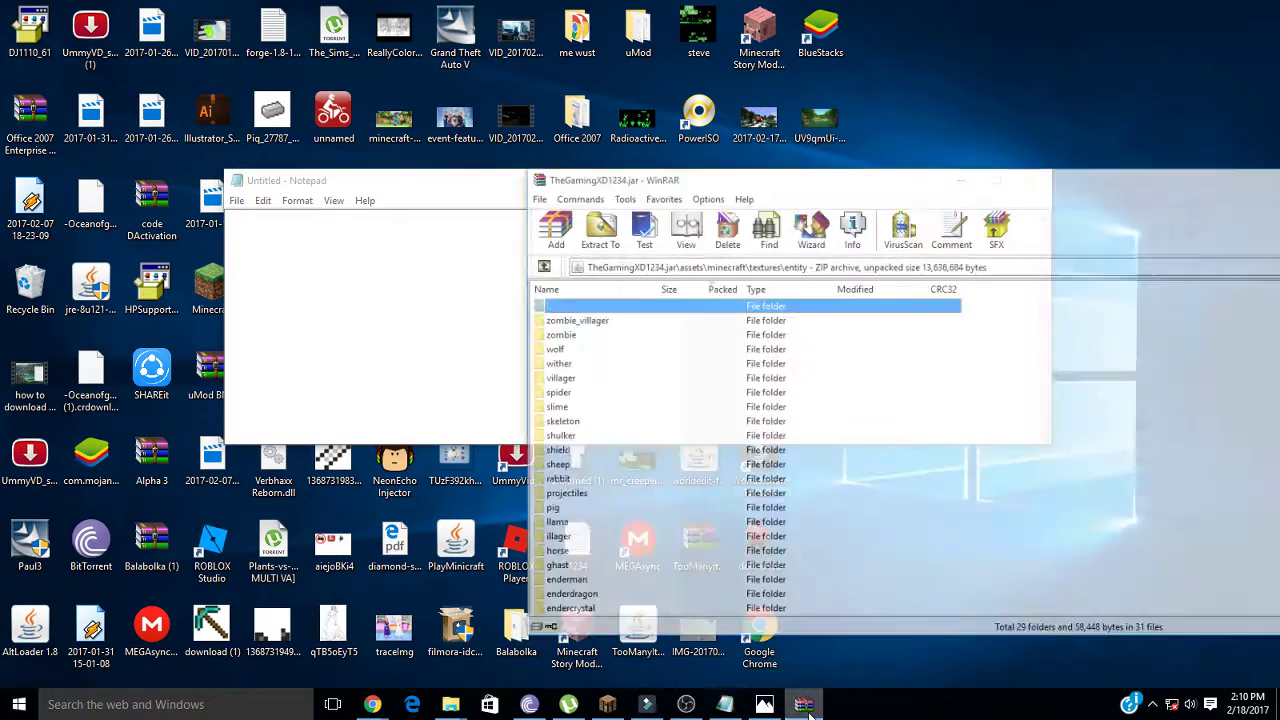
scroll(714, 428, down, 10)
click(601, 476)
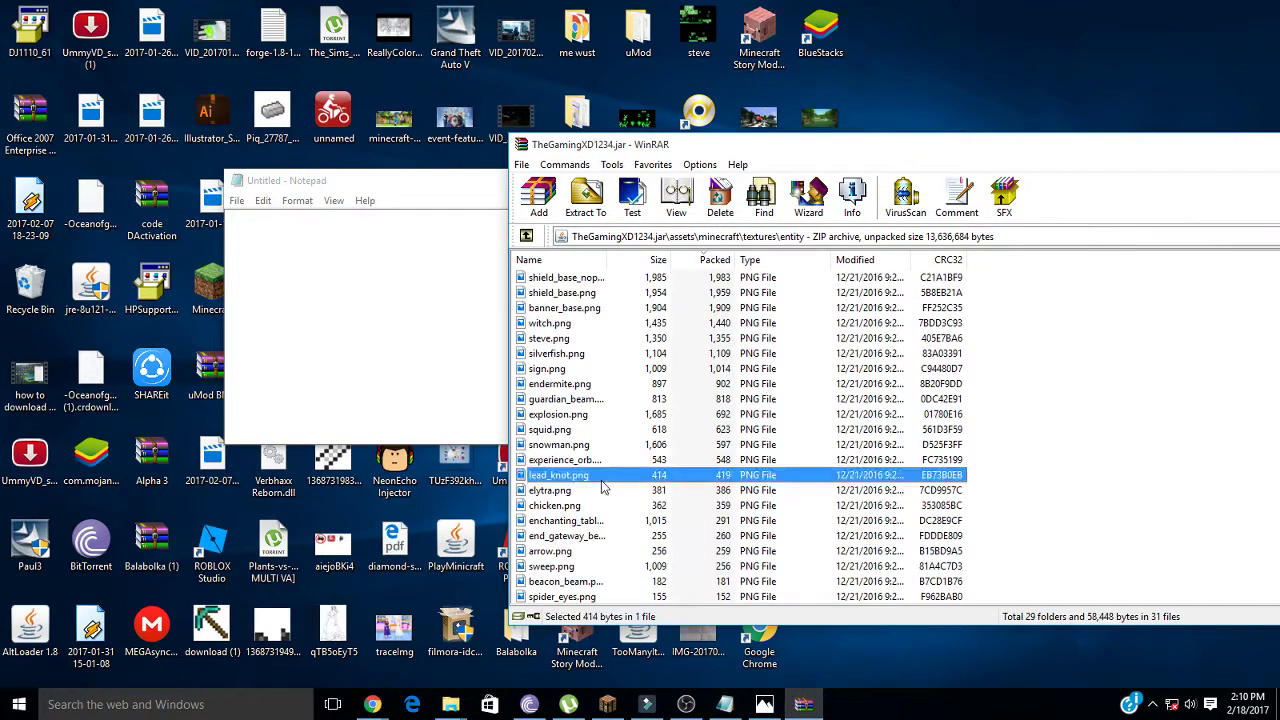
key(Down)
key(Down)
key(Down)
key(Down)
key(Down)
key(Down)
key(Down)
key(Down)
key(Home)
text(shield_)
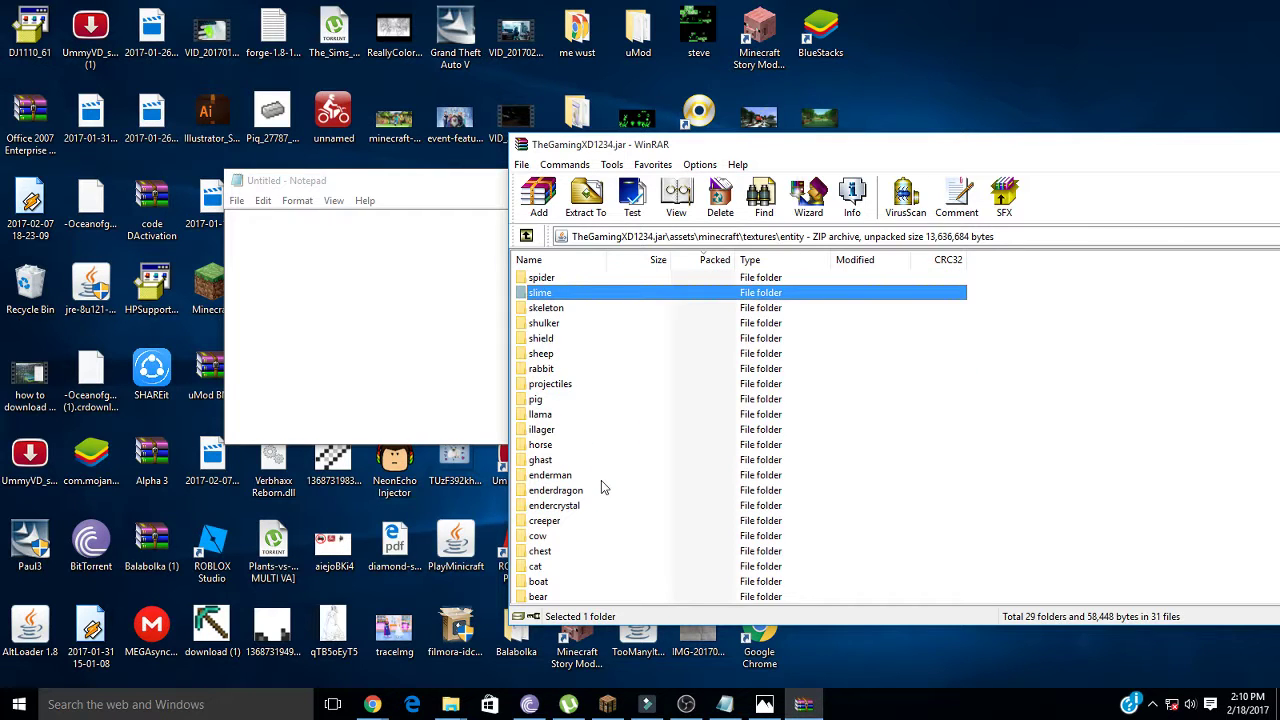
key(Down)
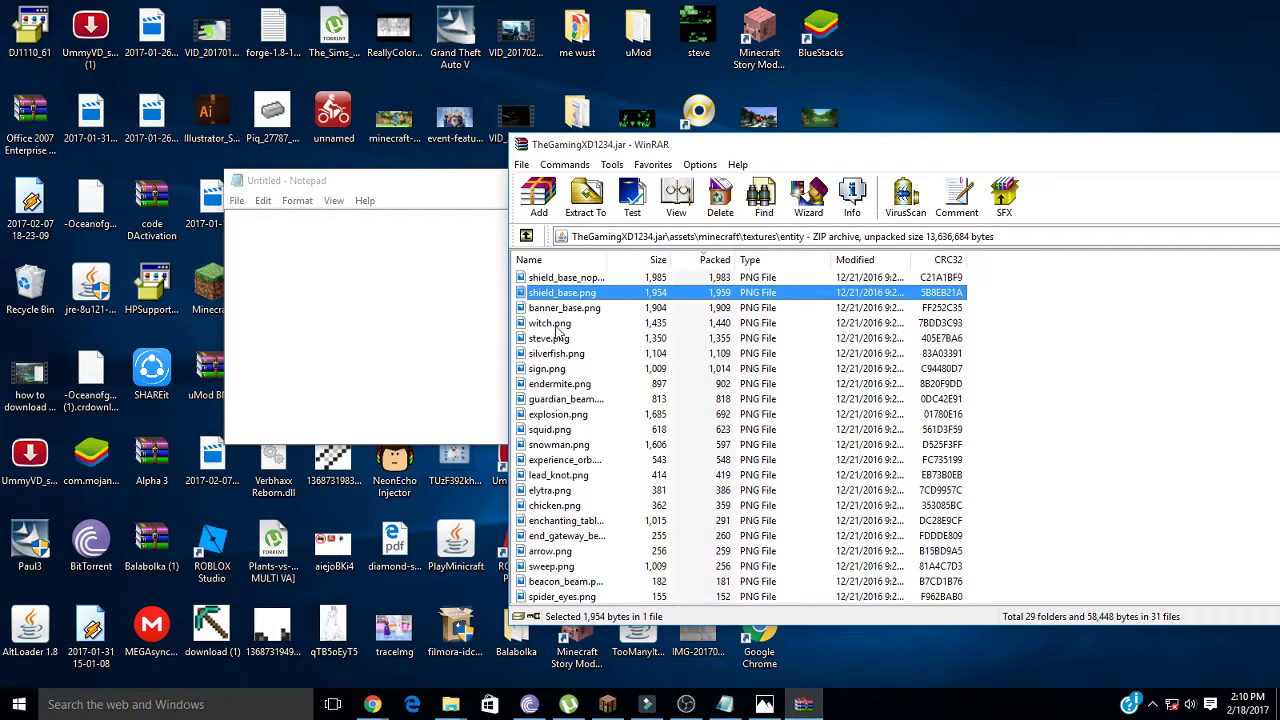
click(561, 339)
key(Delete)
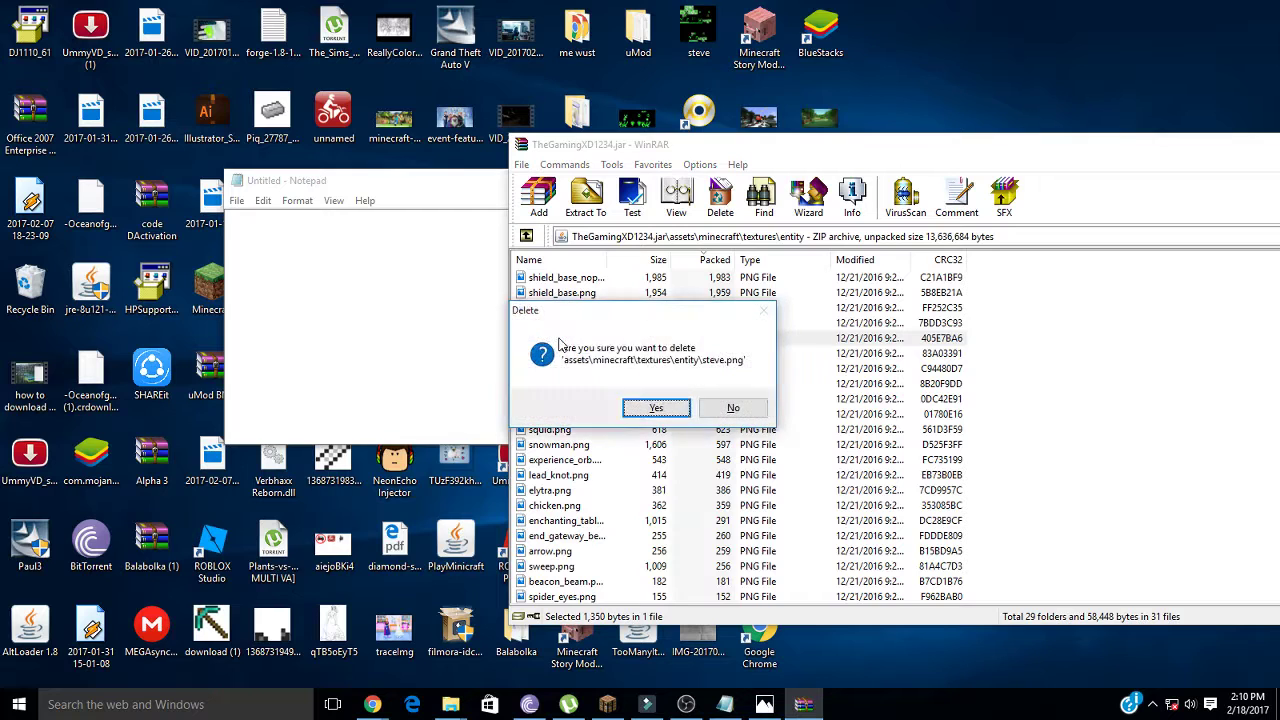
key(Return)
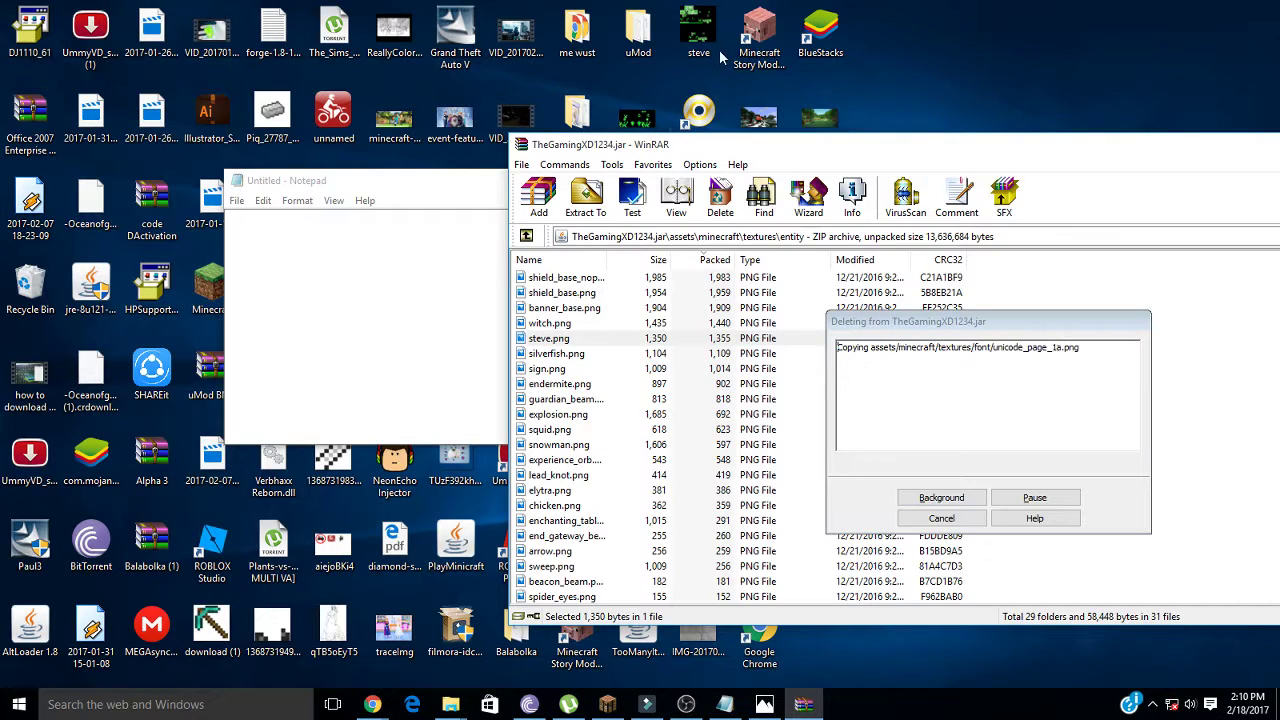
Add the desktop's steve skin image to the archive's entity folder with the Add and replace files mode, and close the archive.
click(707, 33)
drag(707, 33, 1058, 350)
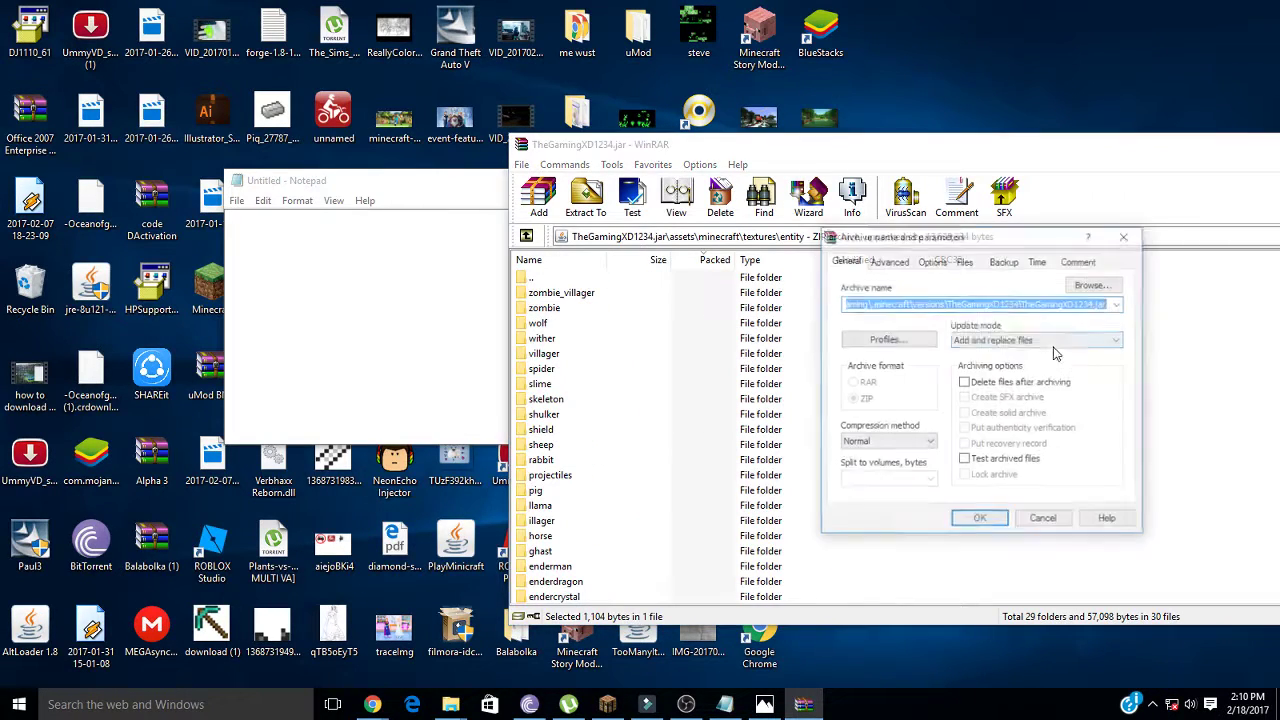
click(980, 521)
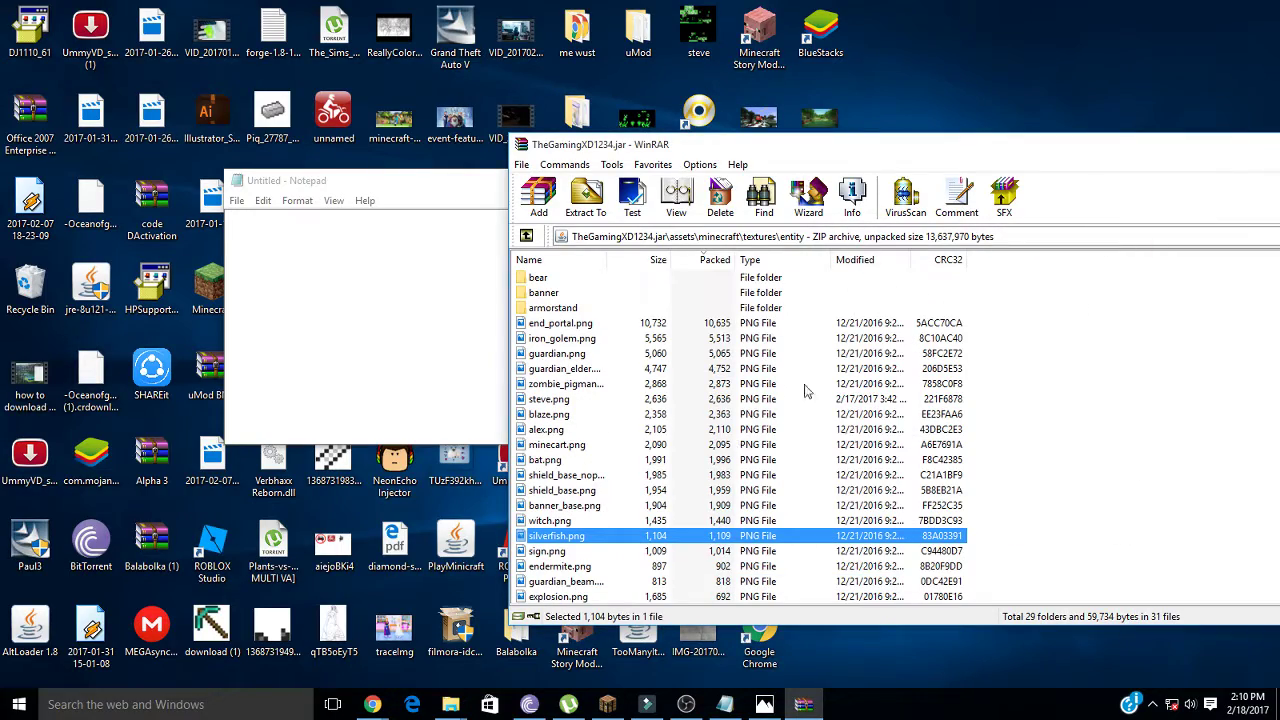
drag(788, 148, 975, 172)
click(1027, 168)
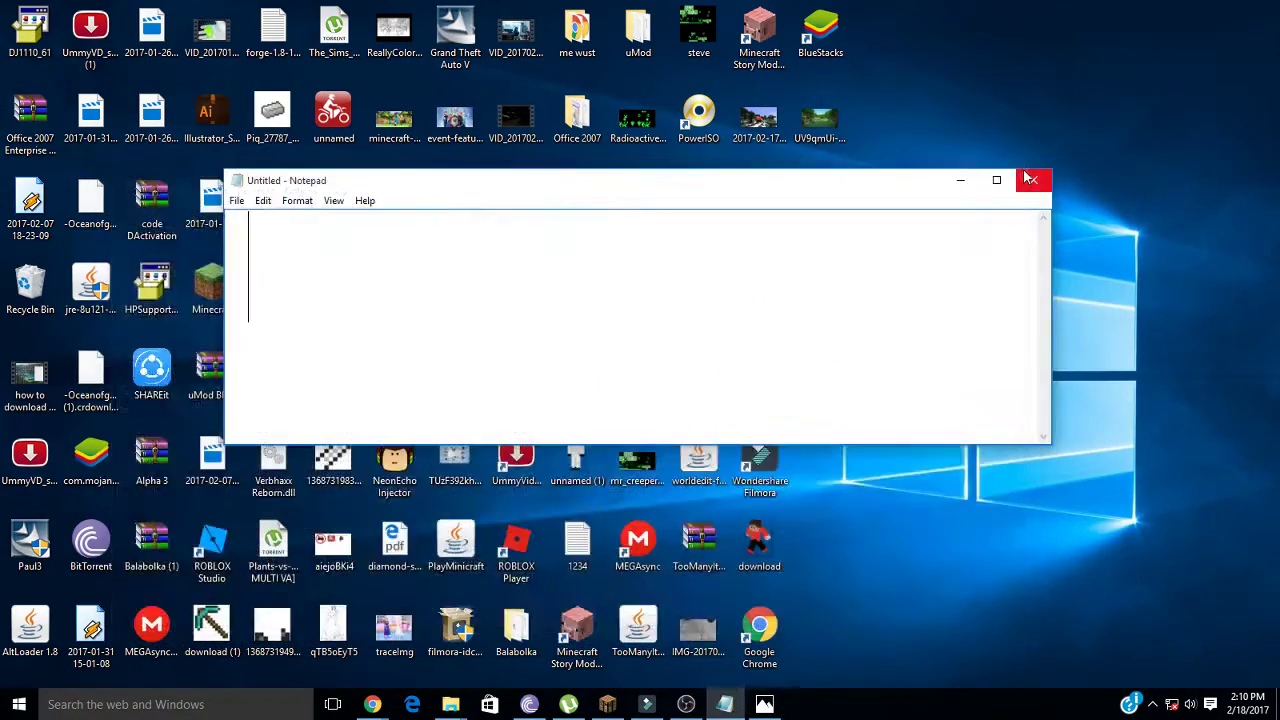
Write "turn off wifi" in the empty note and replace it with "and lauch minecraft".
text(urn )
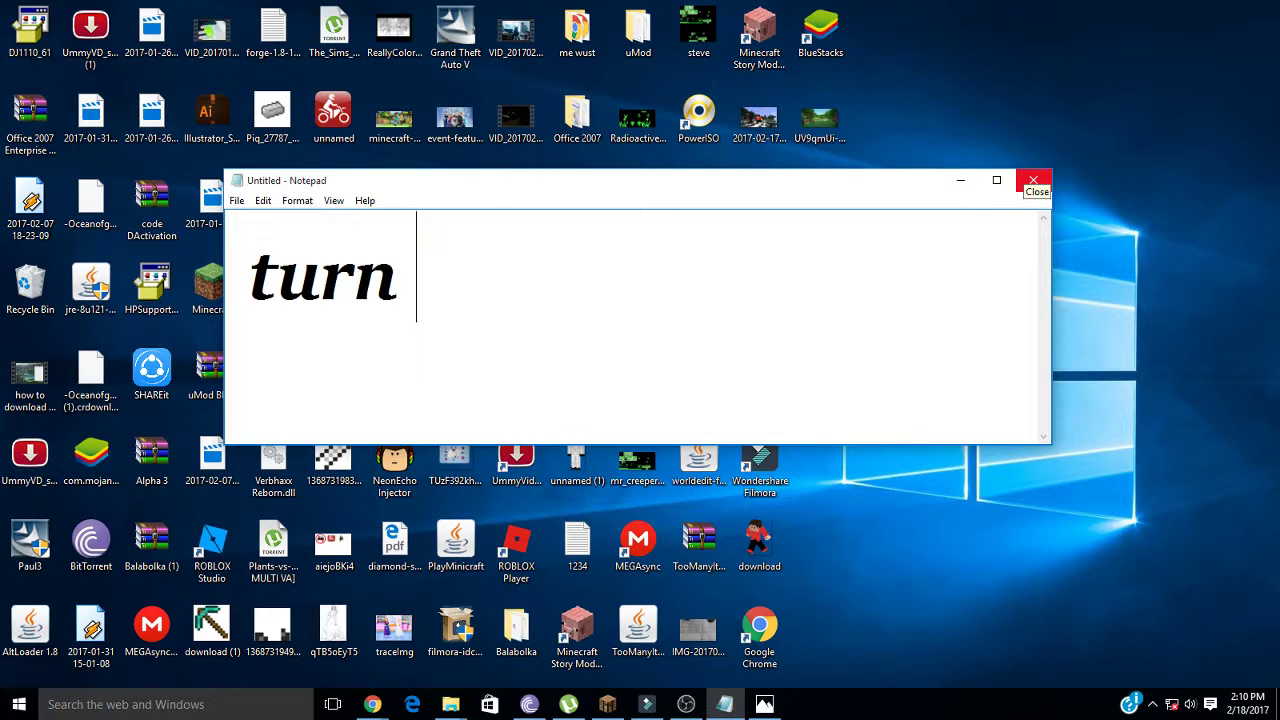
text(off wif)
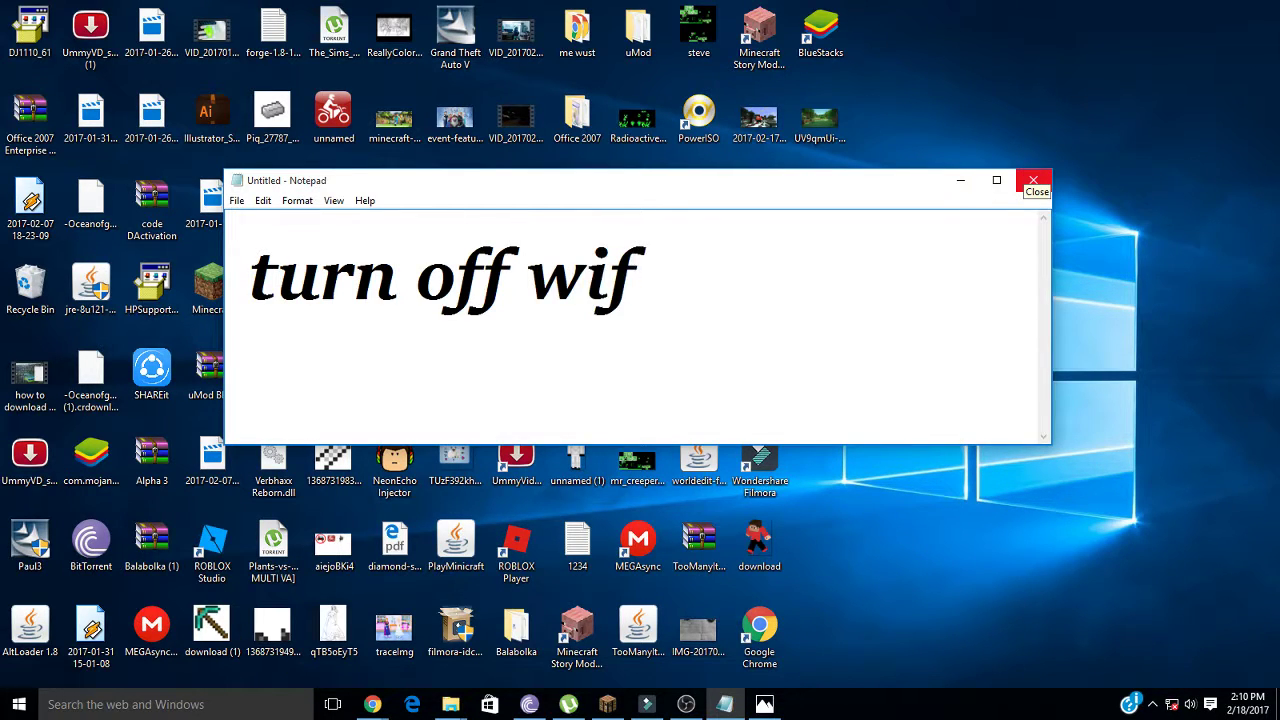
text(i)
key(ctrl+a)
key(BackSpace)
text(and )
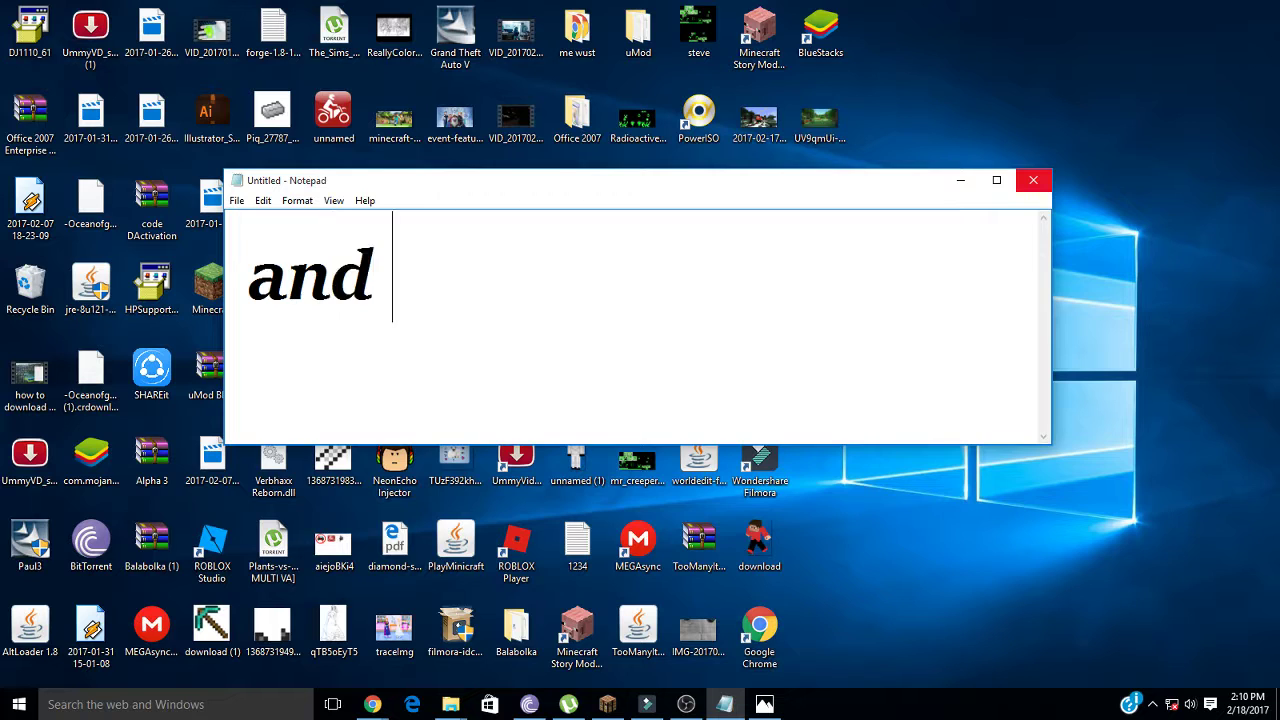
text(lauch minecraft)
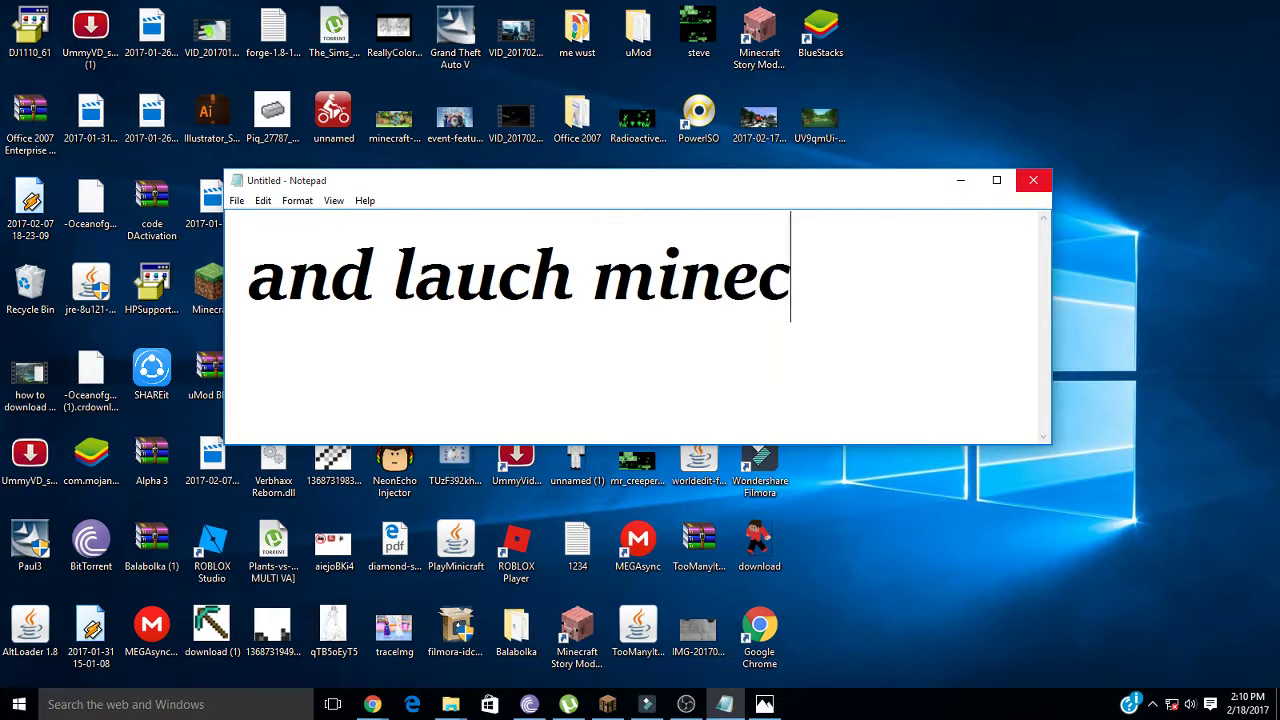
Open the Titan Minecraft Launcher, choose the custom release TheGamingXD1234 as the version, and start the game.
click(205, 285)
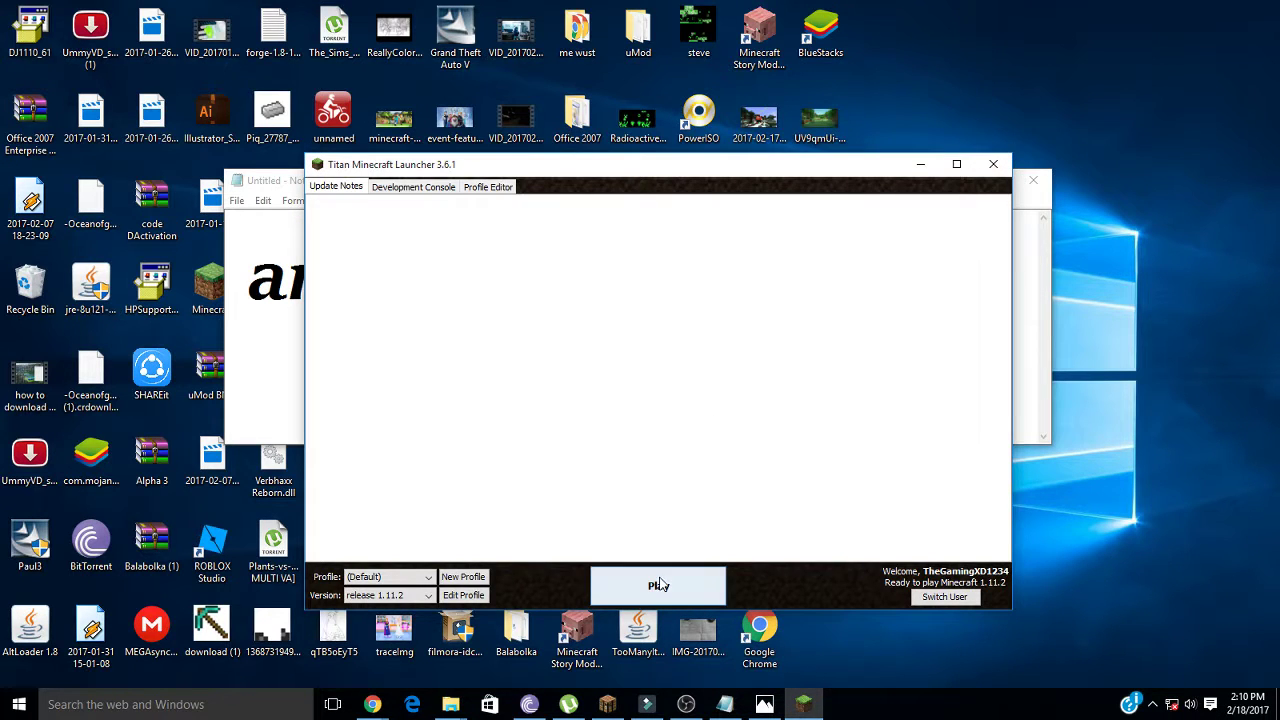
click(395, 595)
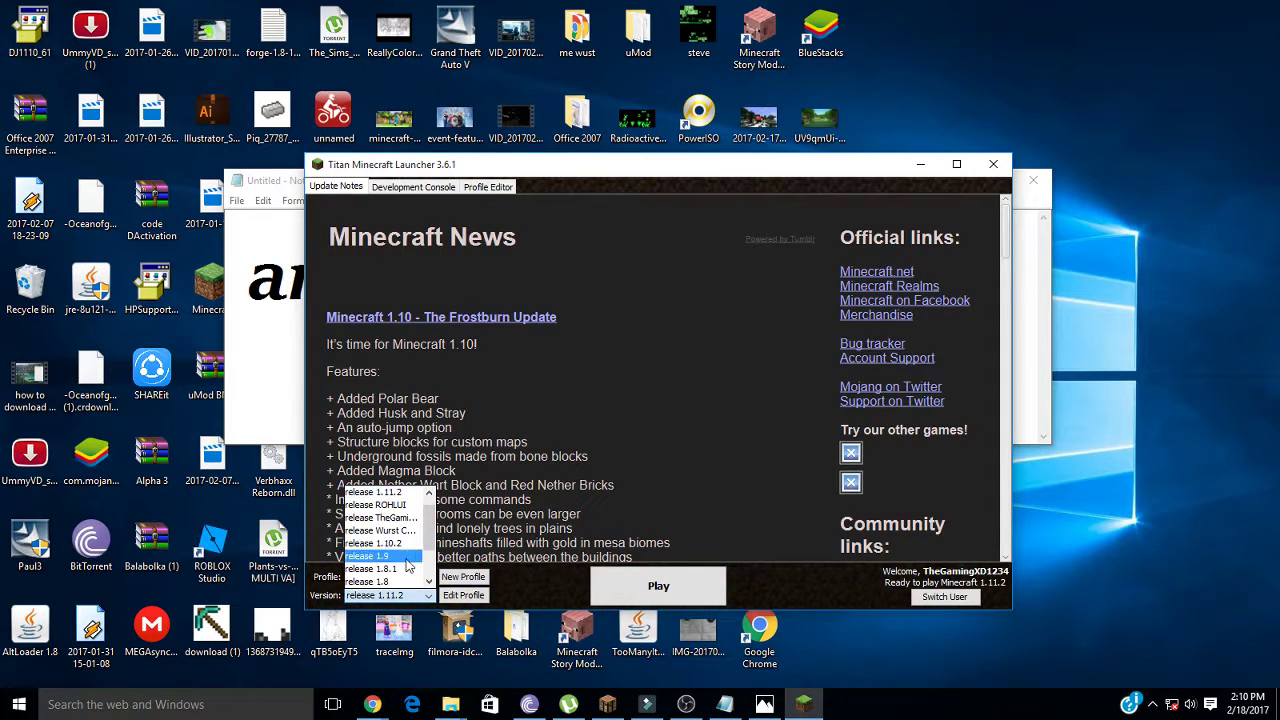
click(389, 518)
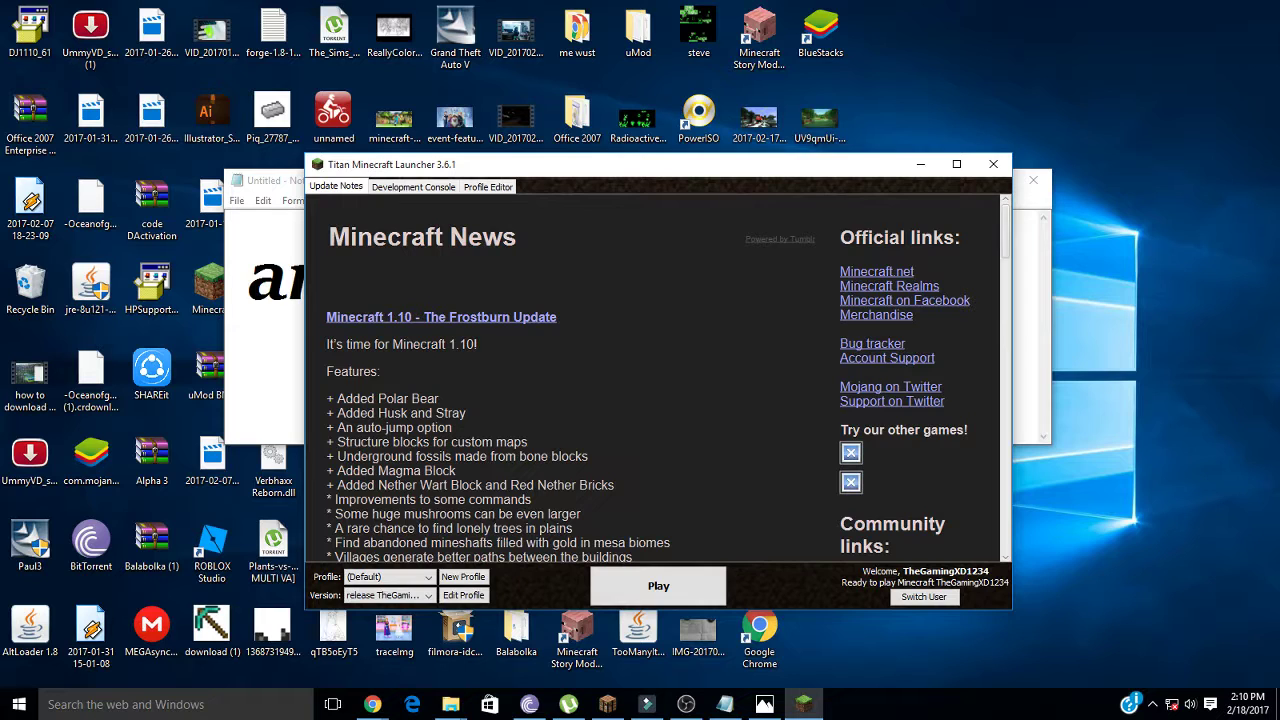
click(645, 575)
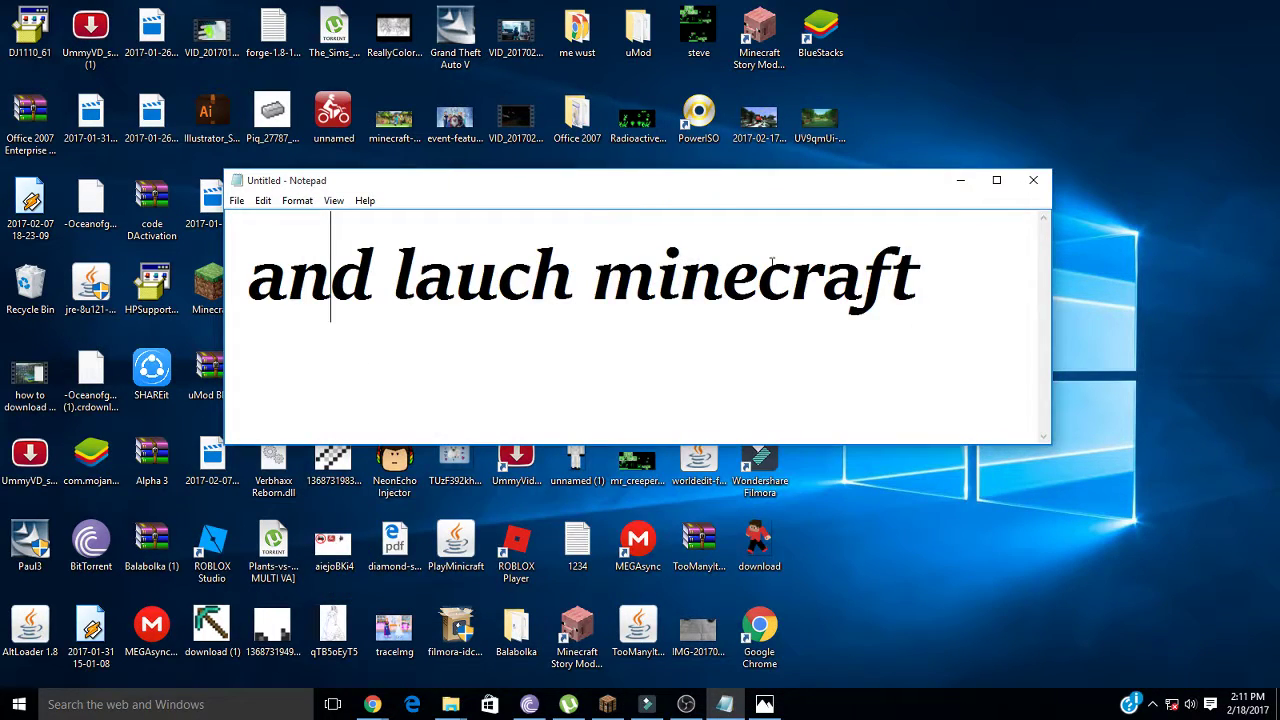
Replace the note's text with "now the proff" and clear it again.
key(ctrl+a)
text(now )
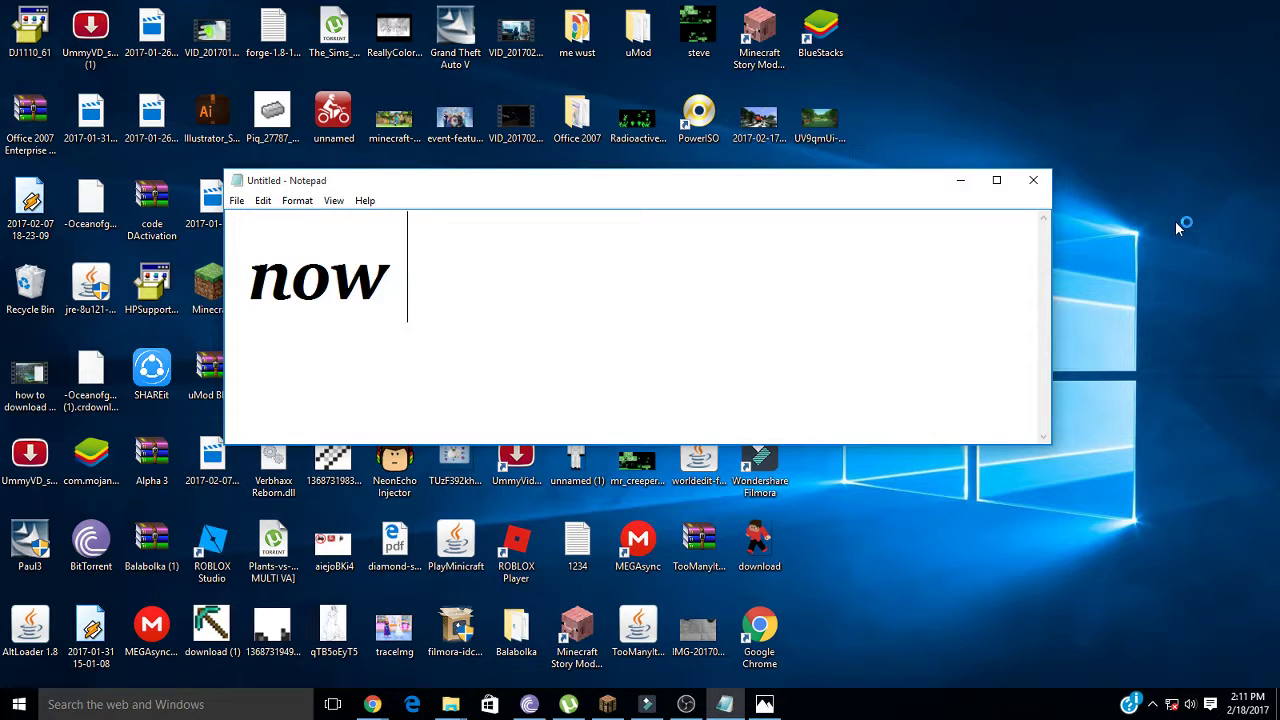
text(the proff)
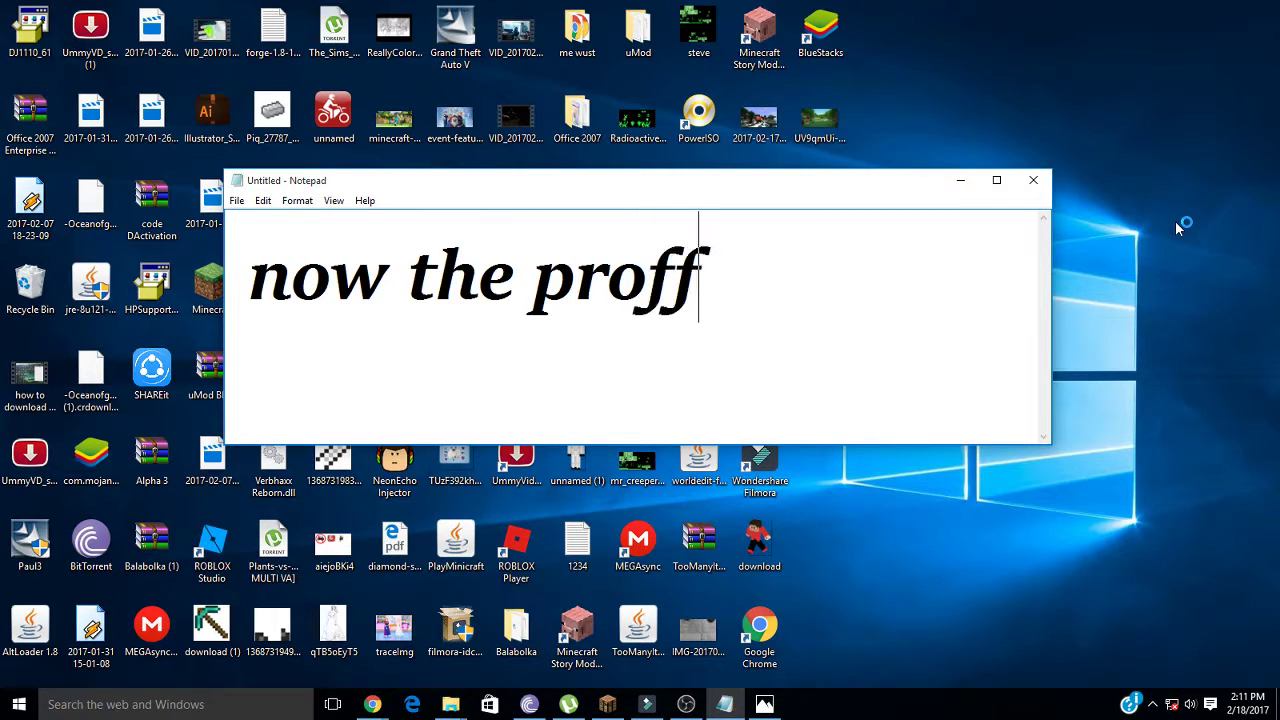
key(ctrl+a)
key(BackSpace)
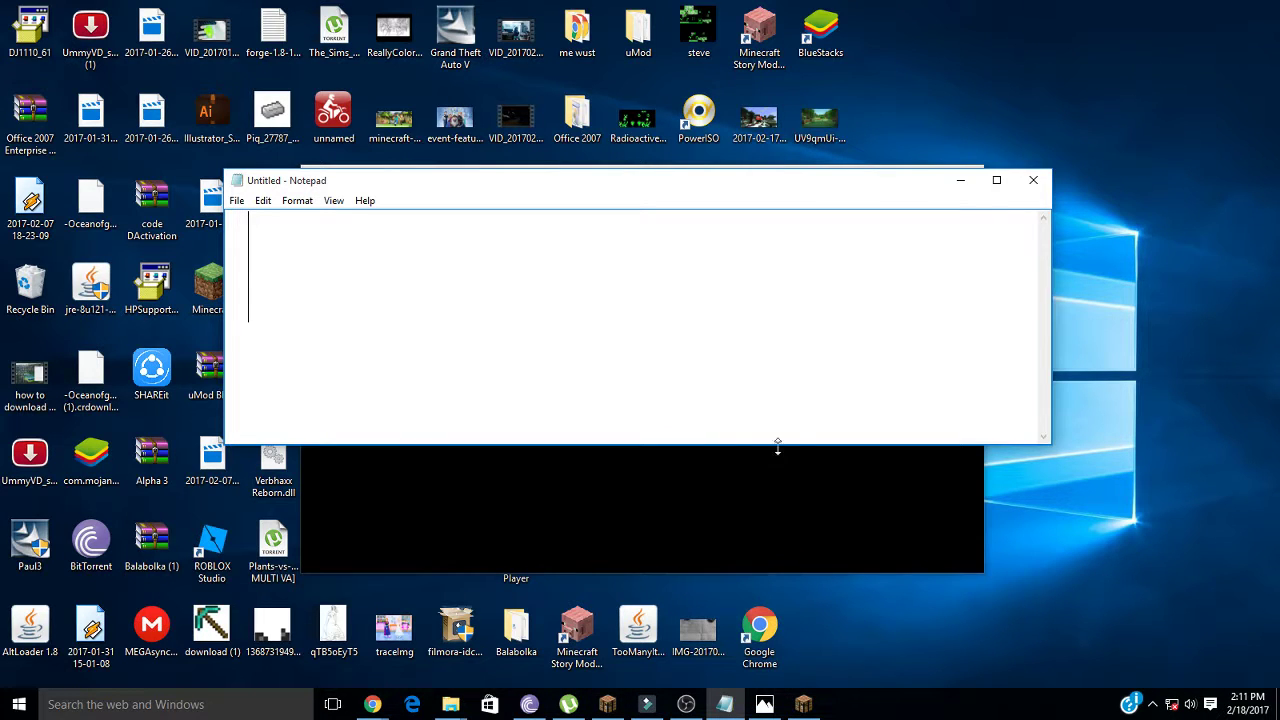
Write "see now in 5" in the empty note and clear it again.
text(see)
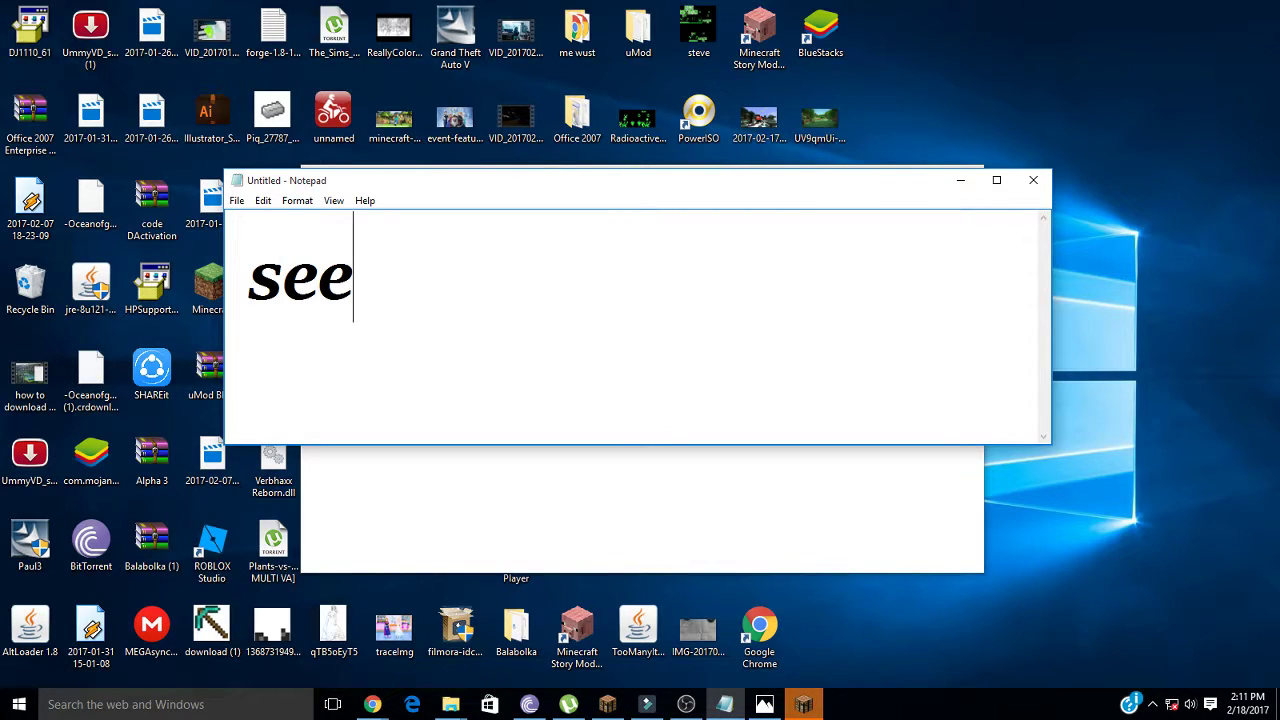
text( now )
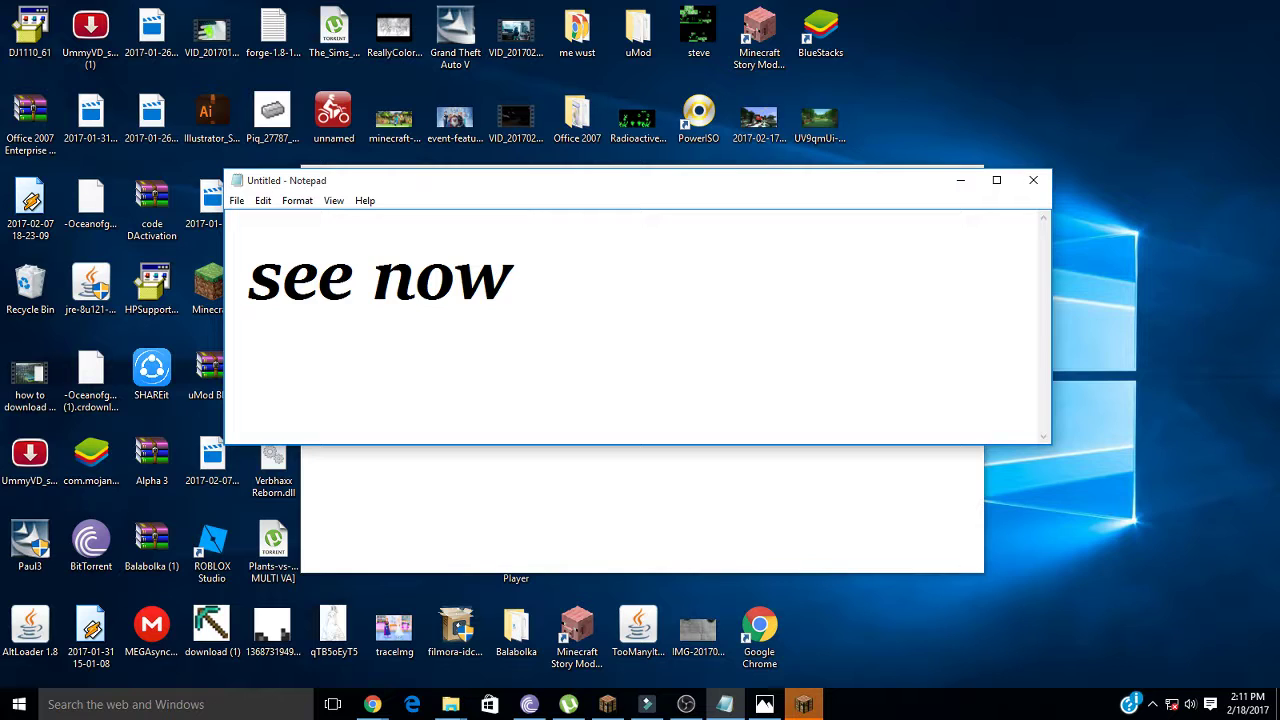
text(in 5)
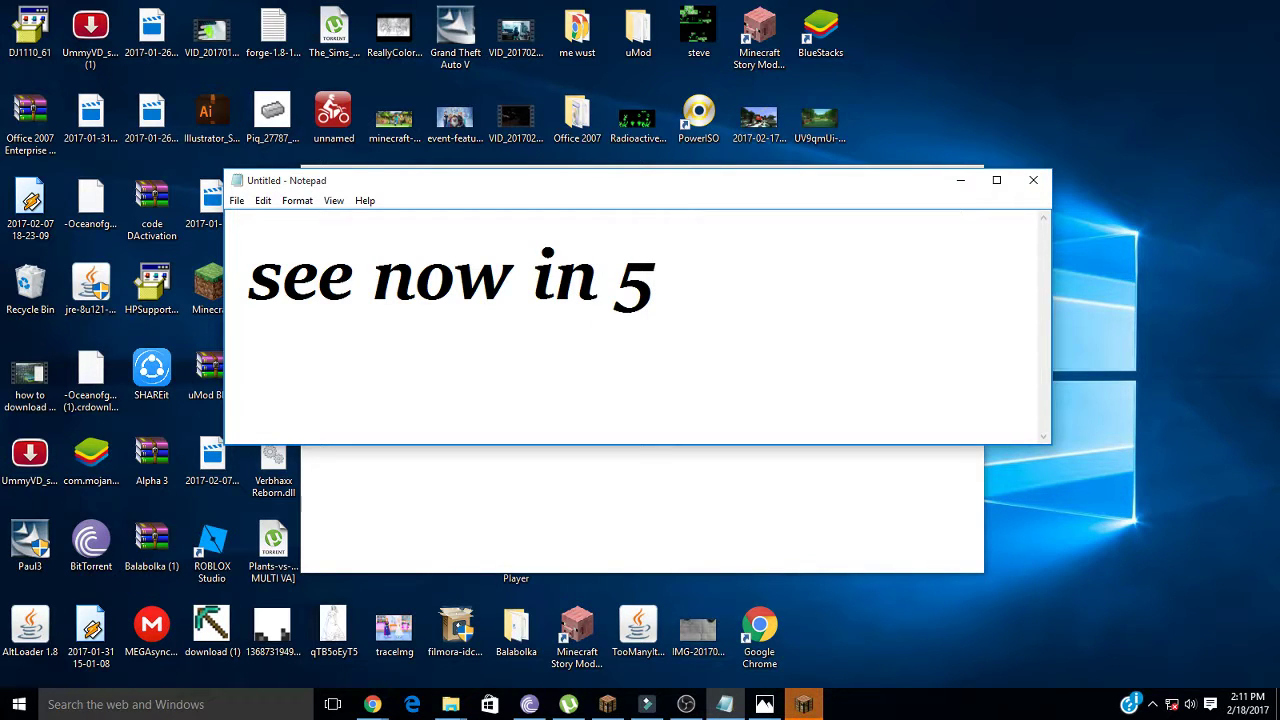
key(ctrl+a)
key(BackSpace)
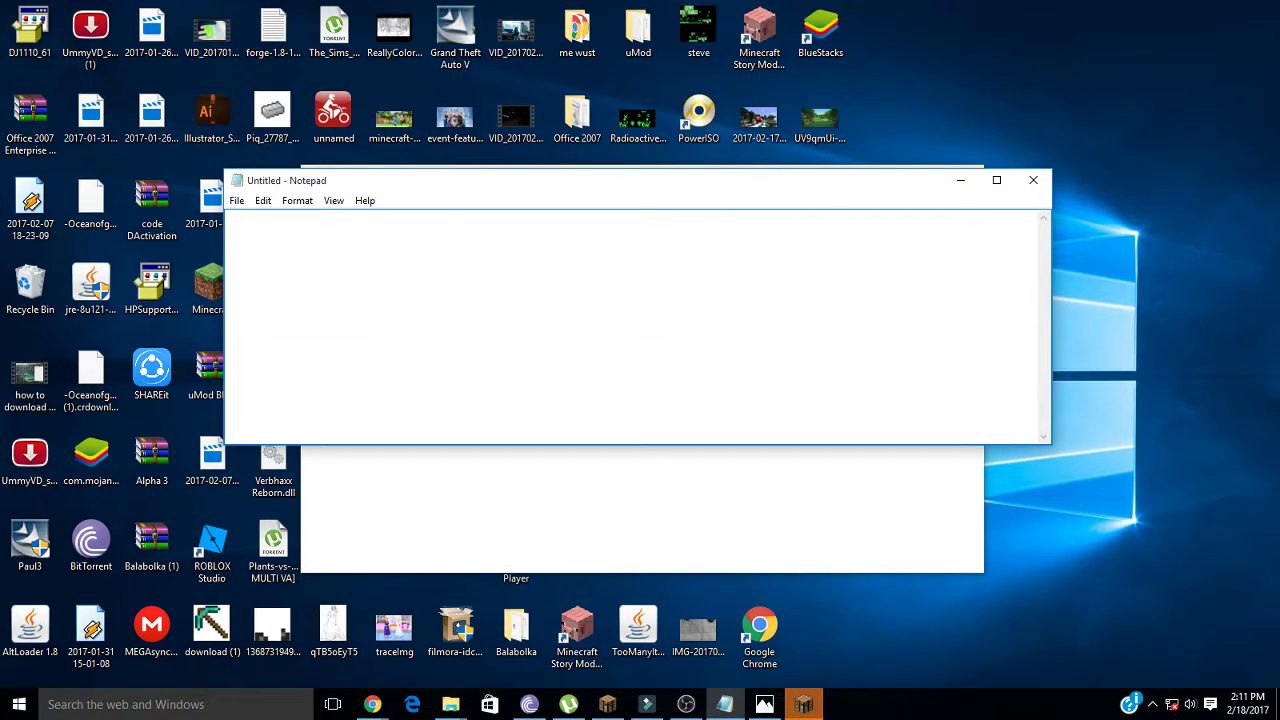
Count down from 4 to 1 in the note, erasing each number before writing the following one.
text(4)
key(BackSpace)
text(3)
key(BackSpace)
text(2)
key(BackSpace)
text(1)
key(BackSpace)
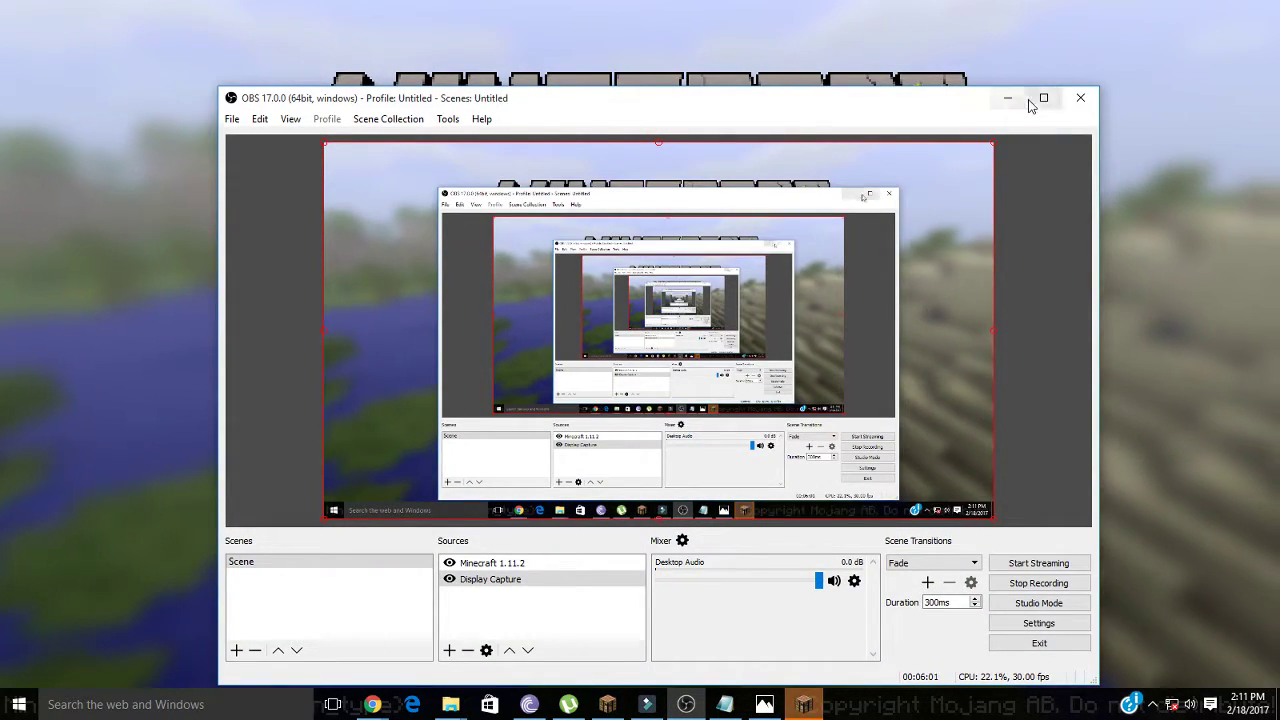
Reposition the OBS and Minecraft windows, and load the singleplayer world "quick look OK??".
drag(1030, 105, 950, 205)
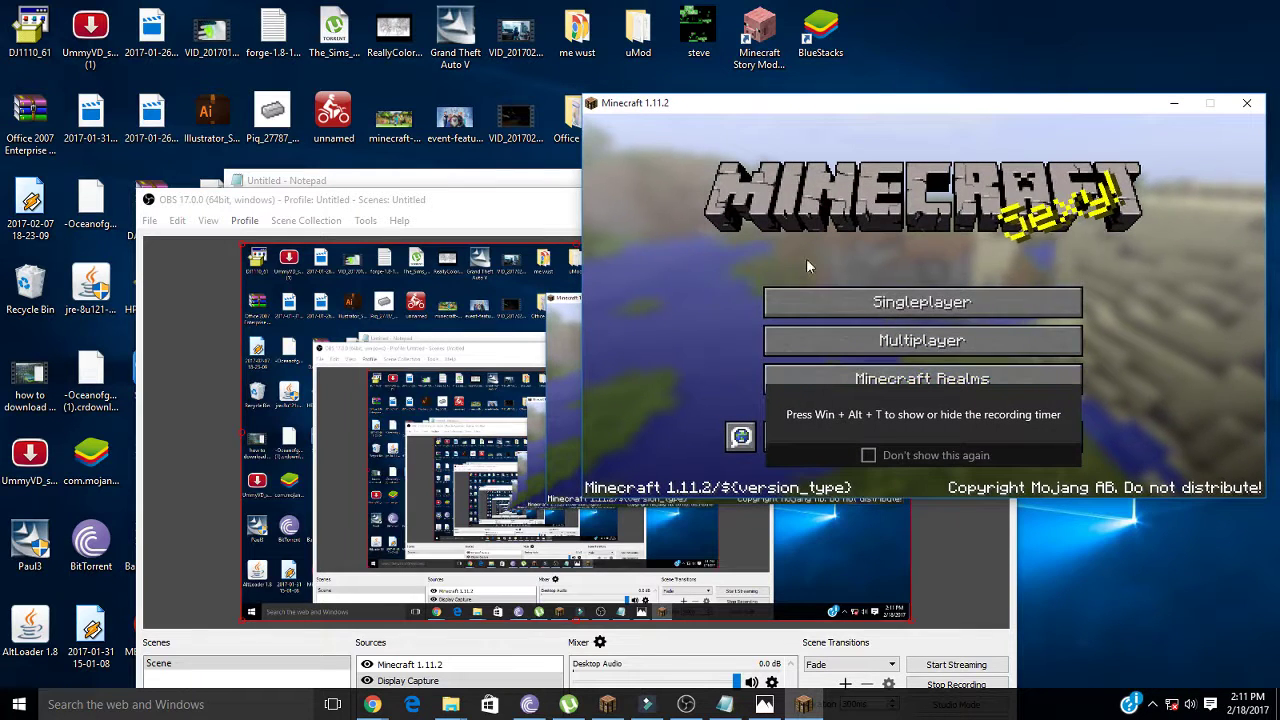
drag(800, 103, 472, 197)
click(596, 398)
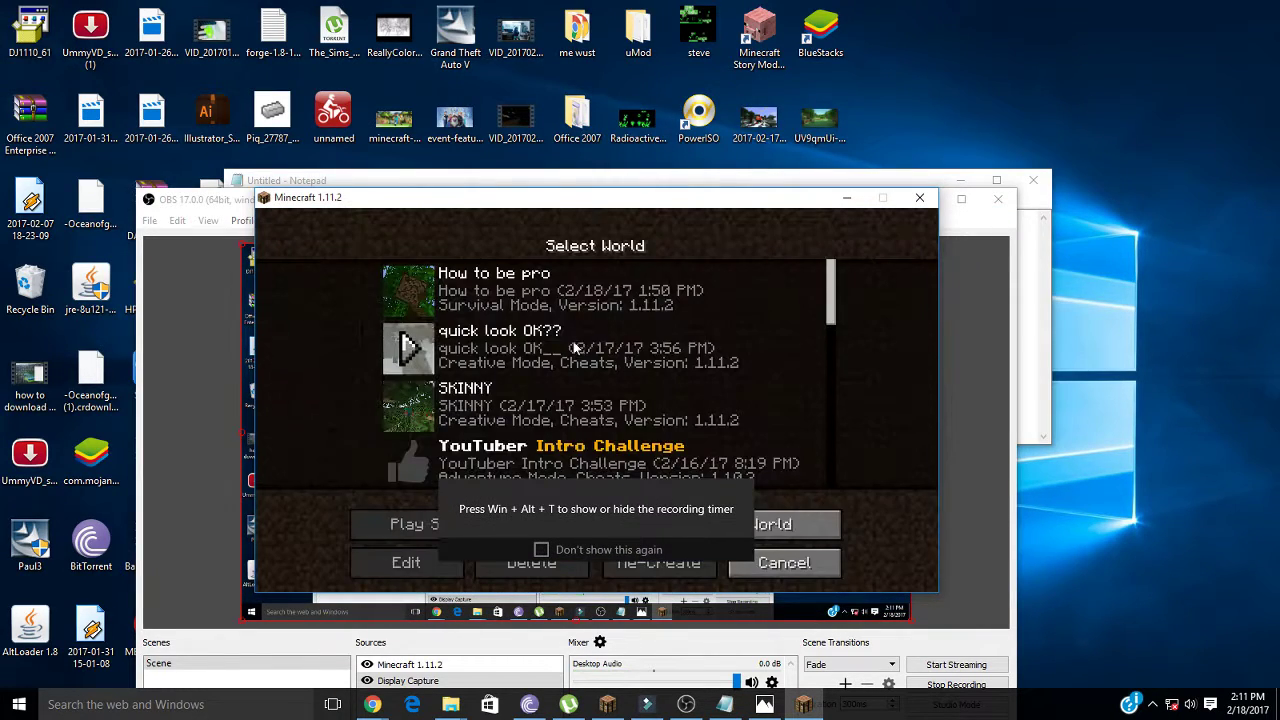
click(520, 290)
click(530, 345)
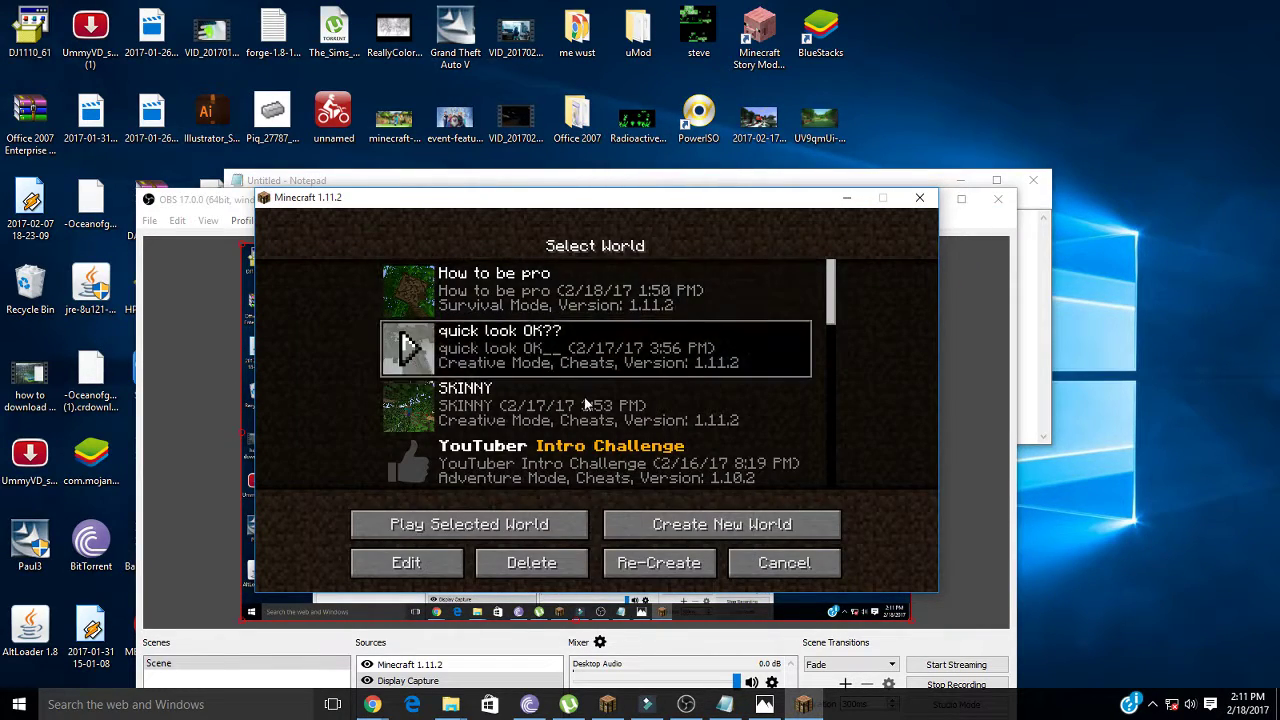
click(527, 515)
Bring the Minecraft window in front of OBS, resume the game, and switch to a third-person view showing the character's skin.
drag(585, 210, 586, 86)
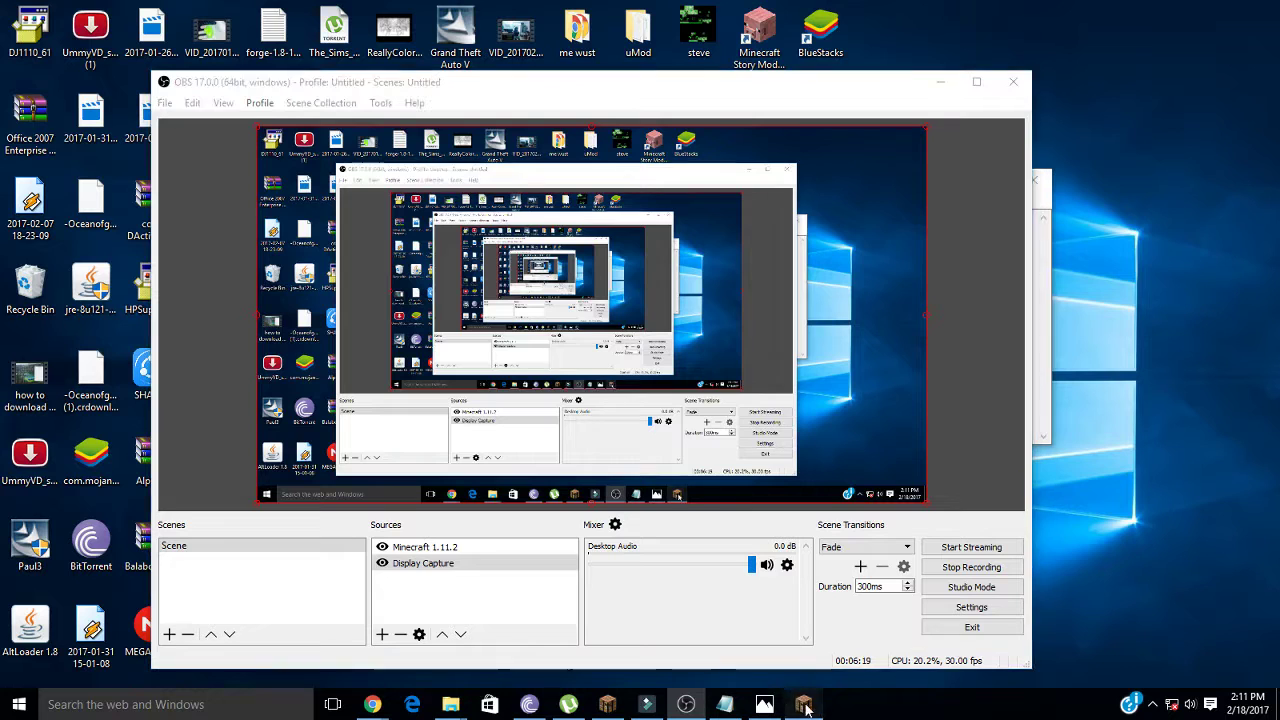
click(802, 704)
click(802, 706)
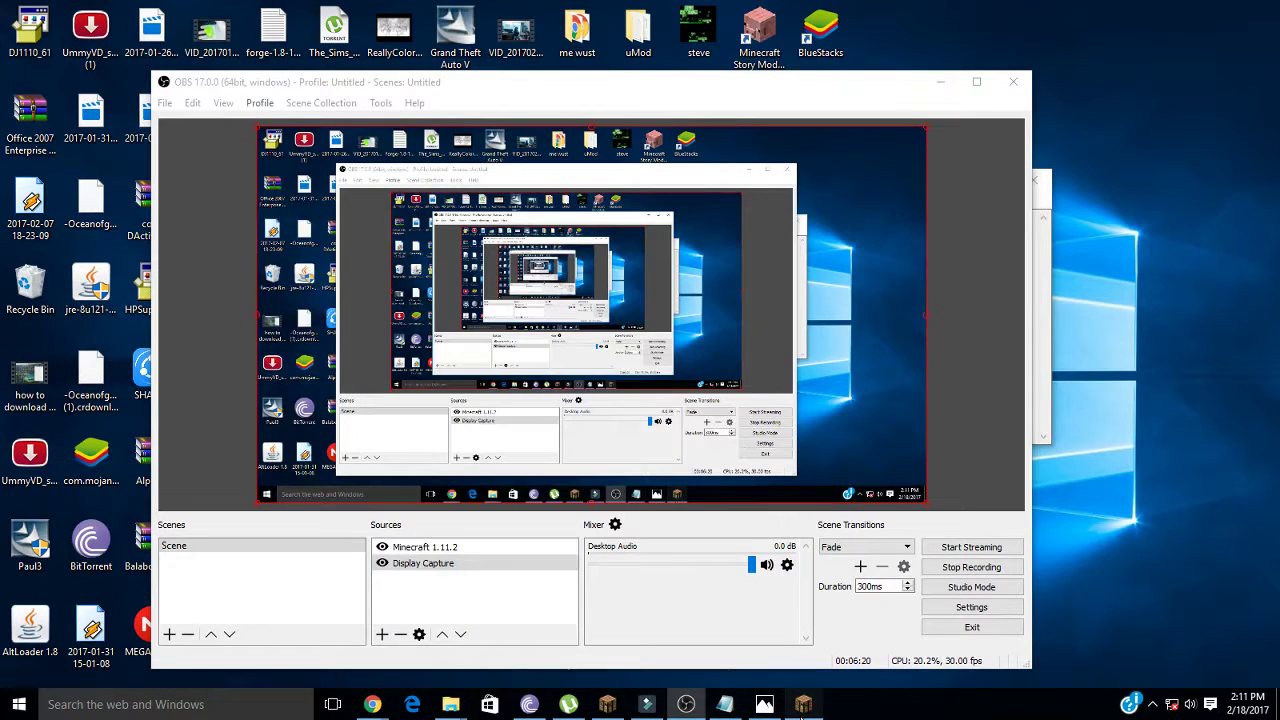
click(802, 704)
drag(672, 234, 722, 142)
key(Escape)
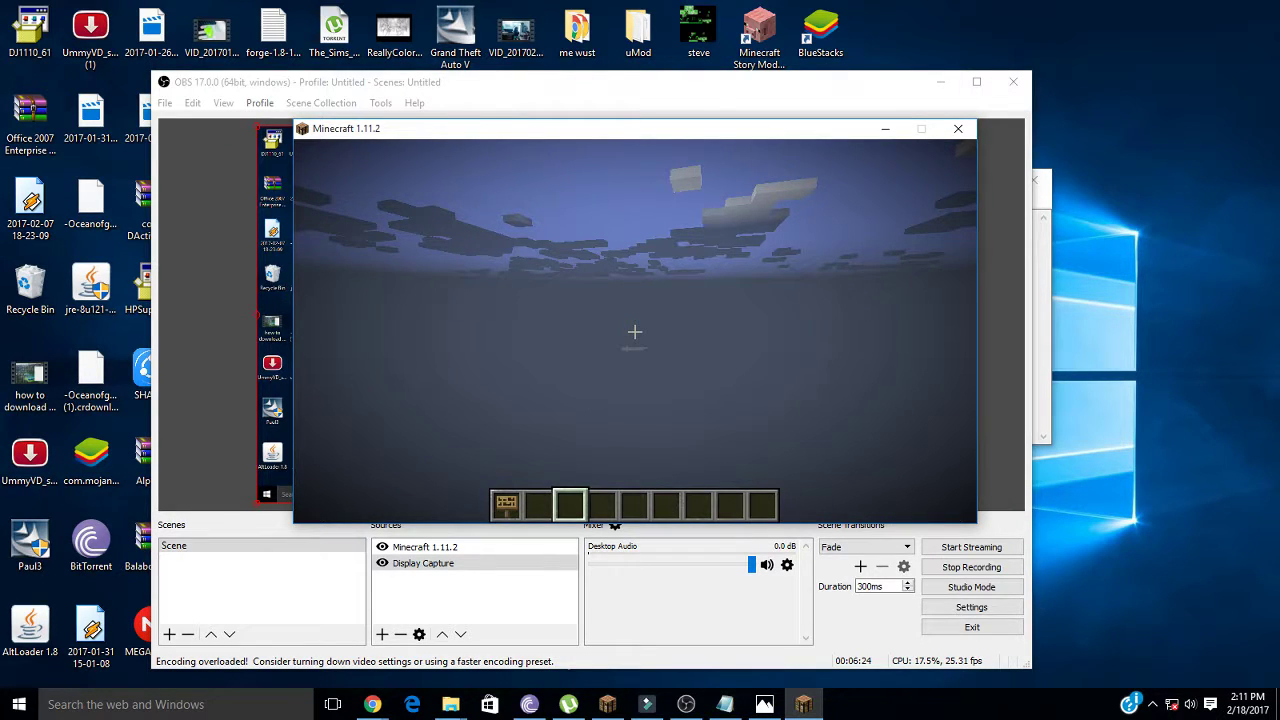
key(F5)
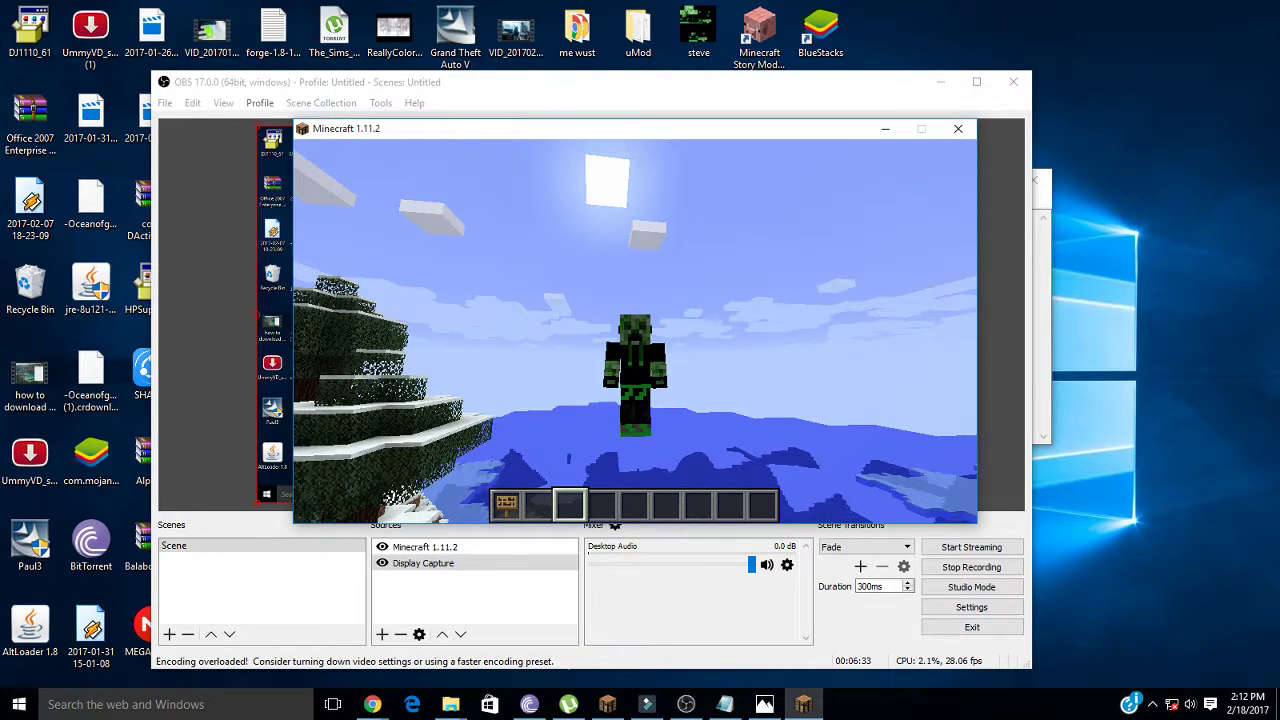
Switch to the Notepad note, write "pro??", and replace it with "bye".
key(alt+Tab)
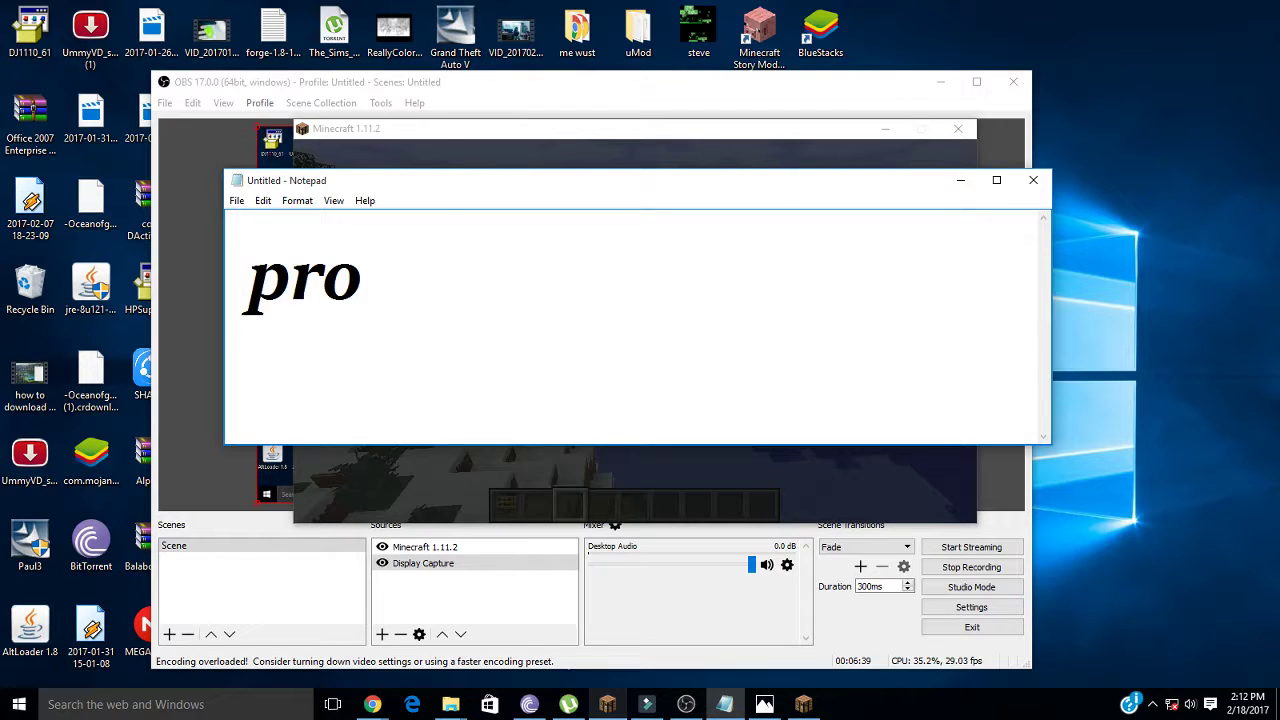
text(??)
key(ctrl+a)
key(BackSpace)
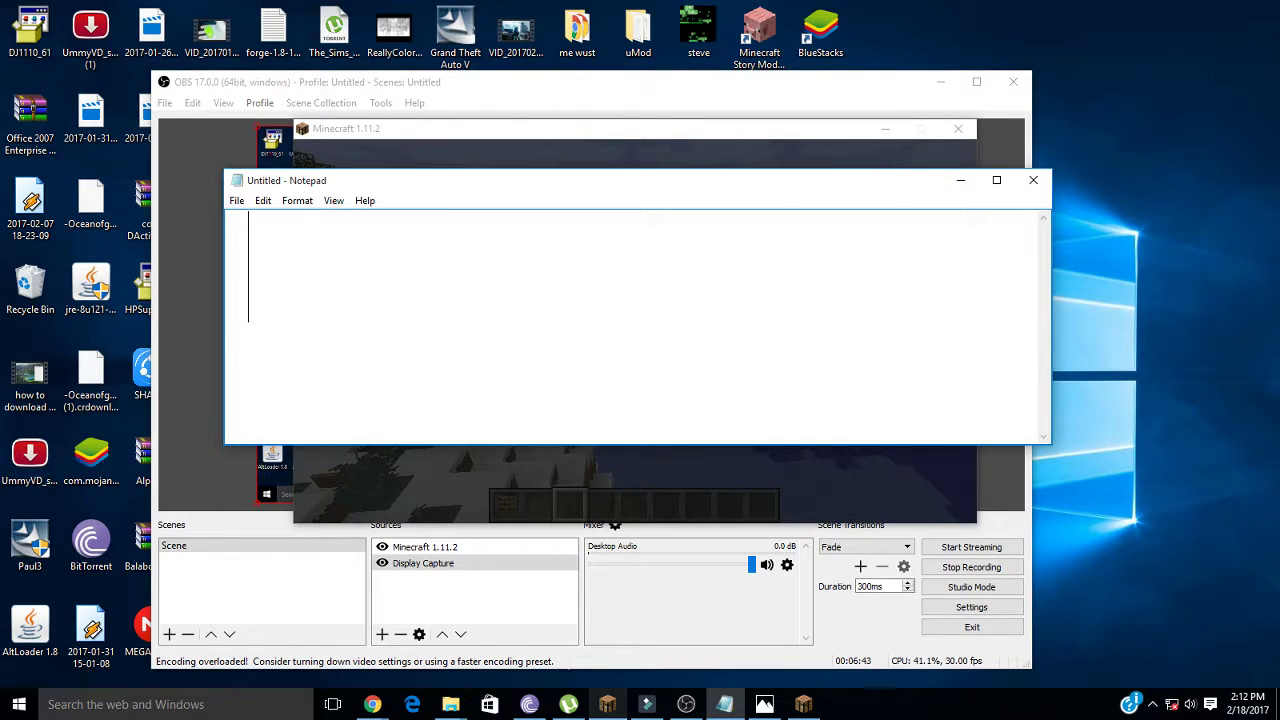
text(bye)
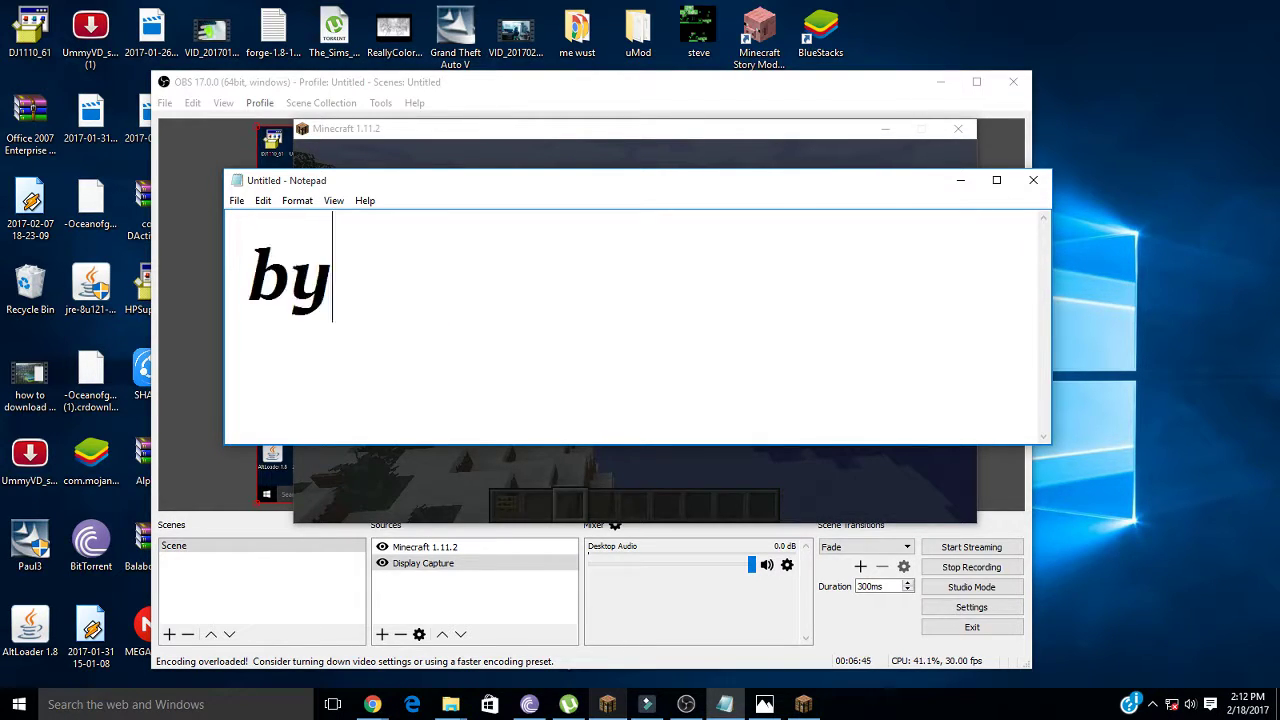